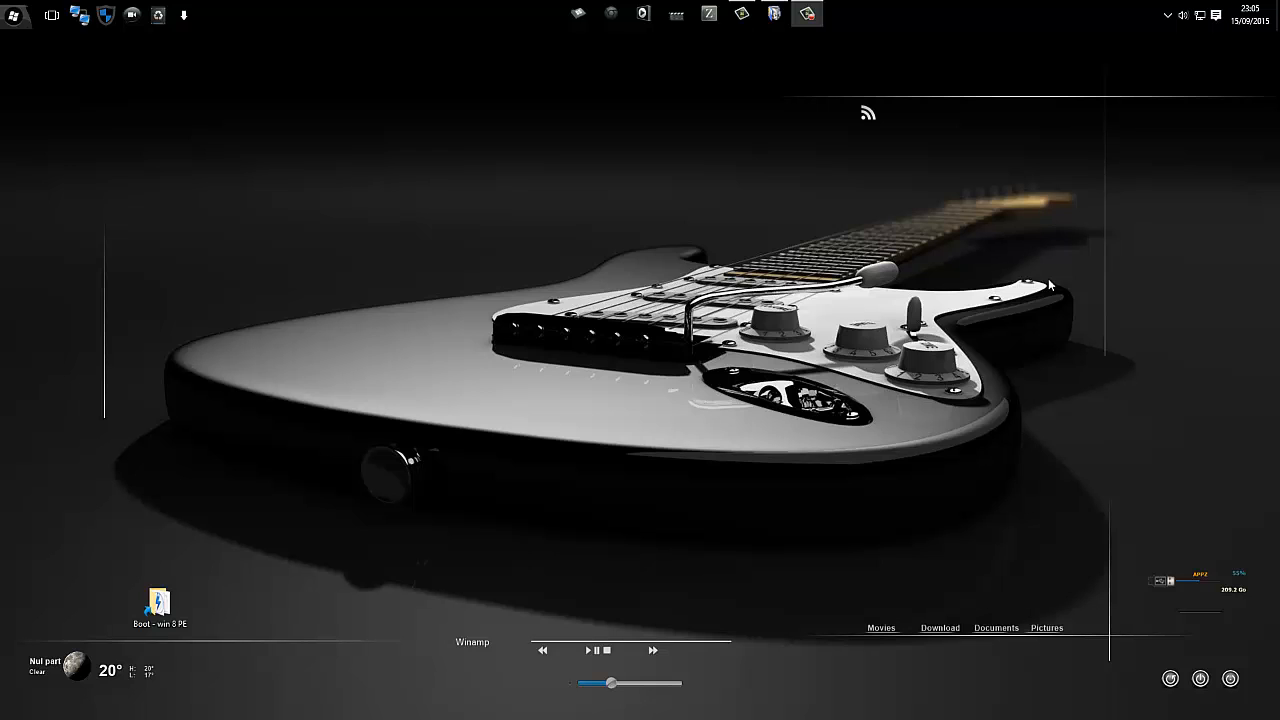
Step: Open the file explorer on MON PC and look over the hard drives, including WINDOWS (C:) and GAMES (E:)
{"action": "left_click", "coordinate": [578, 14]}
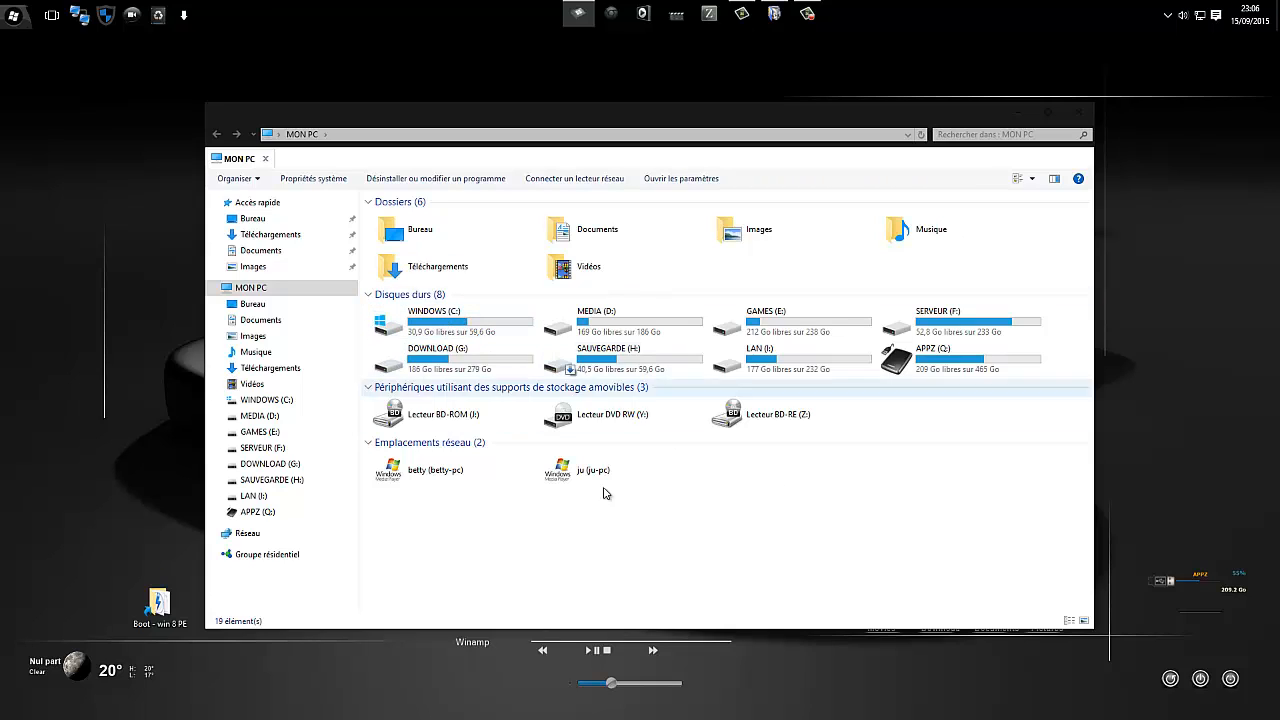
{"action": "left_click", "coordinate": [452, 328]}
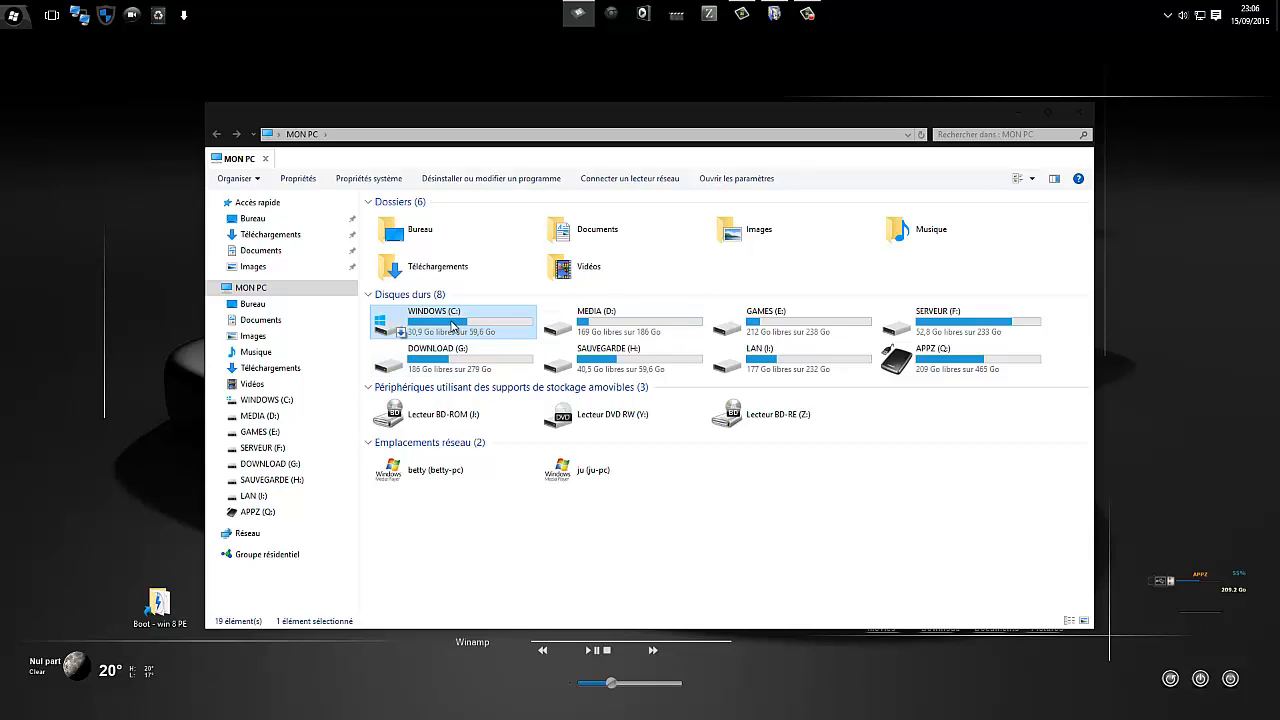
{"action": "left_click", "coordinate": [772, 323]}
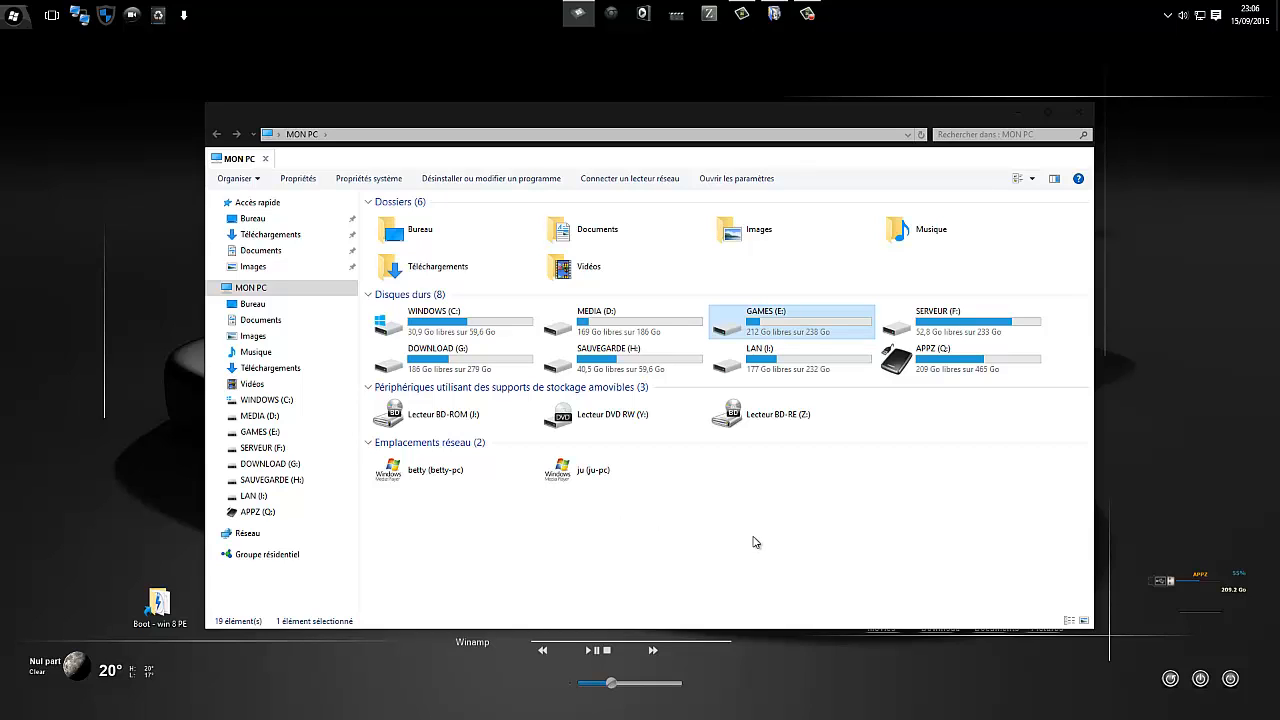
{"action": "left_click", "coordinate": [612, 469]}
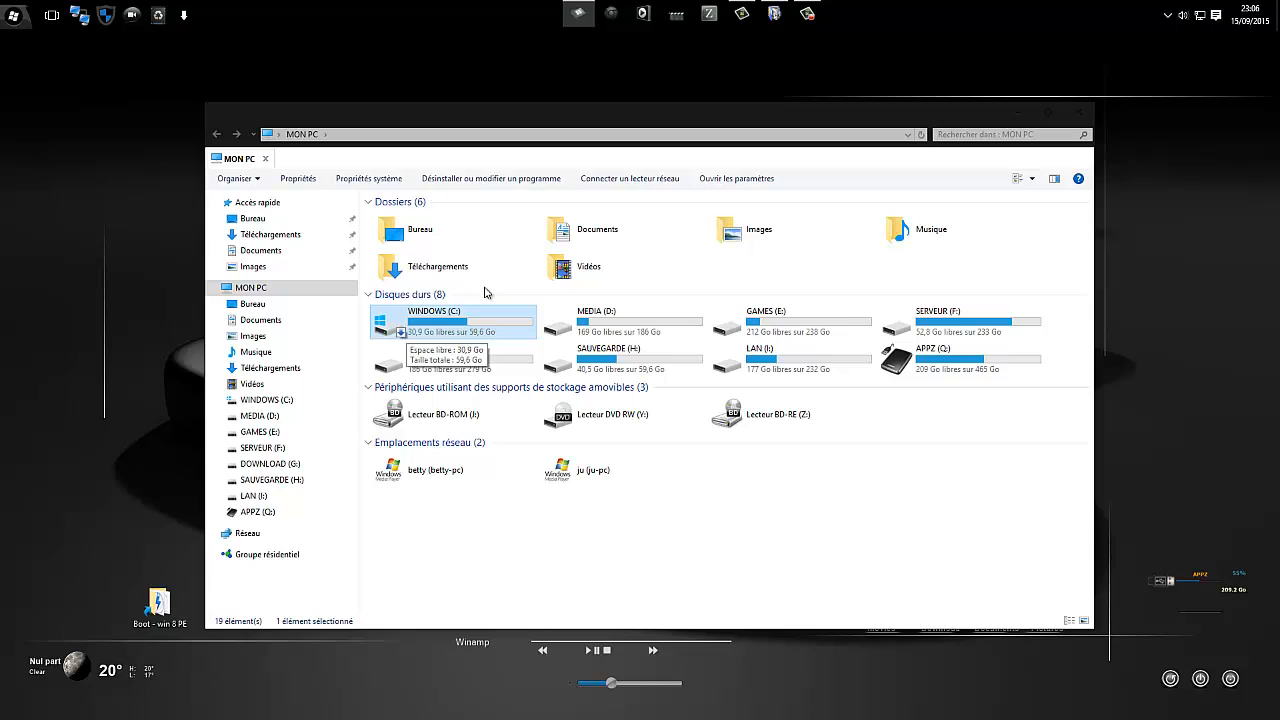
{"action": "left_click", "coordinate": [405, 313]}
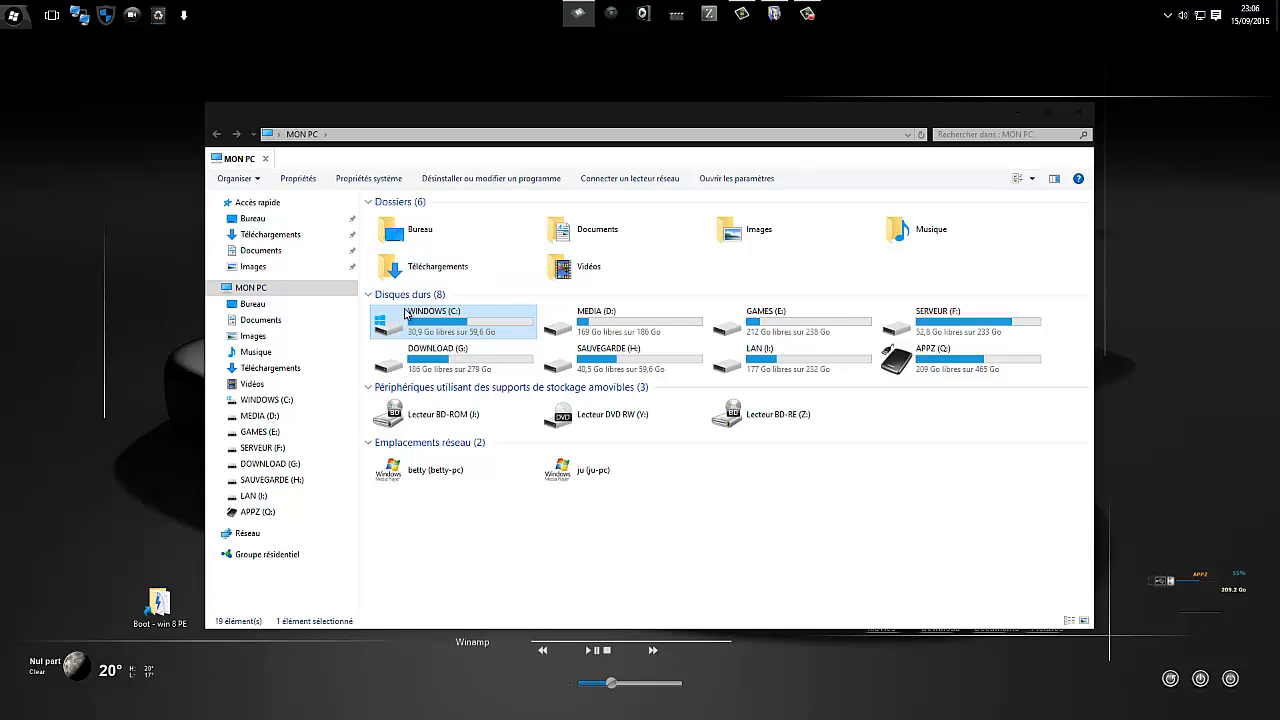
Step: Display the contents of WINDOWS (C:) as large icons, highlight all its folders, and close the window
{"action": "left_click", "coordinate": [275, 401]}
{"action": "key", "text": "ctrl+a"}
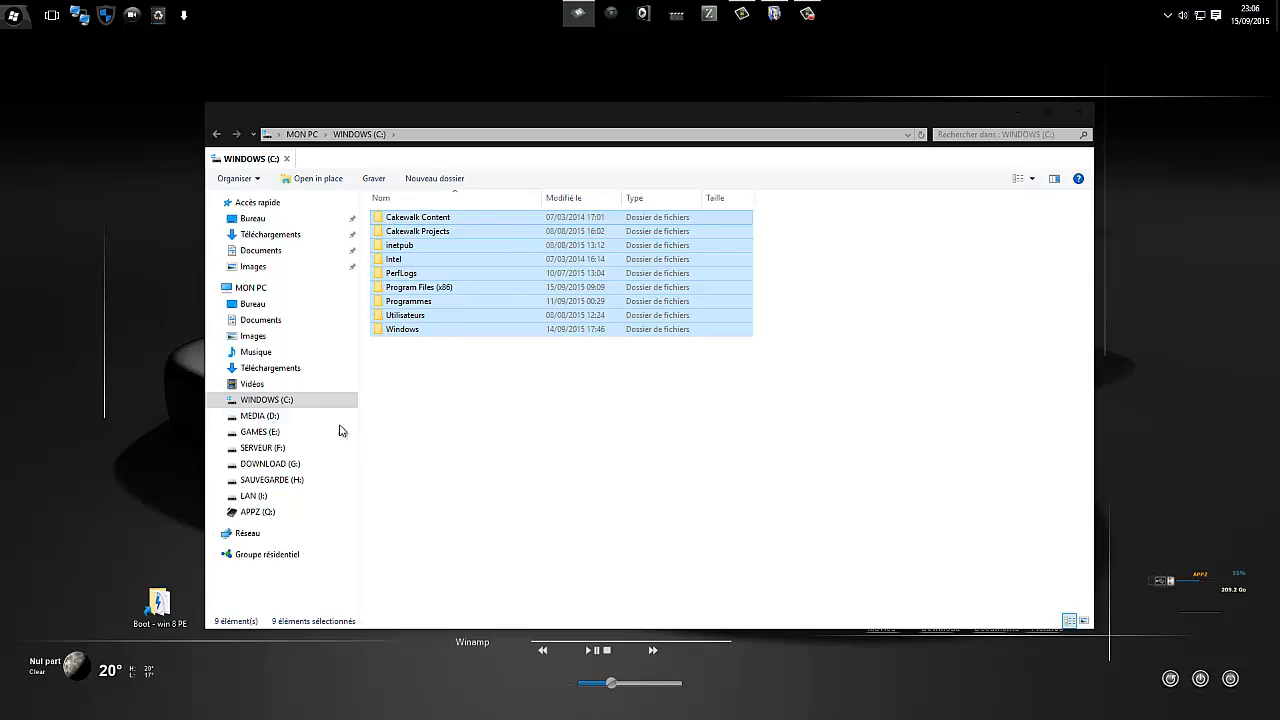
{"action": "left_click", "coordinate": [264, 400]}
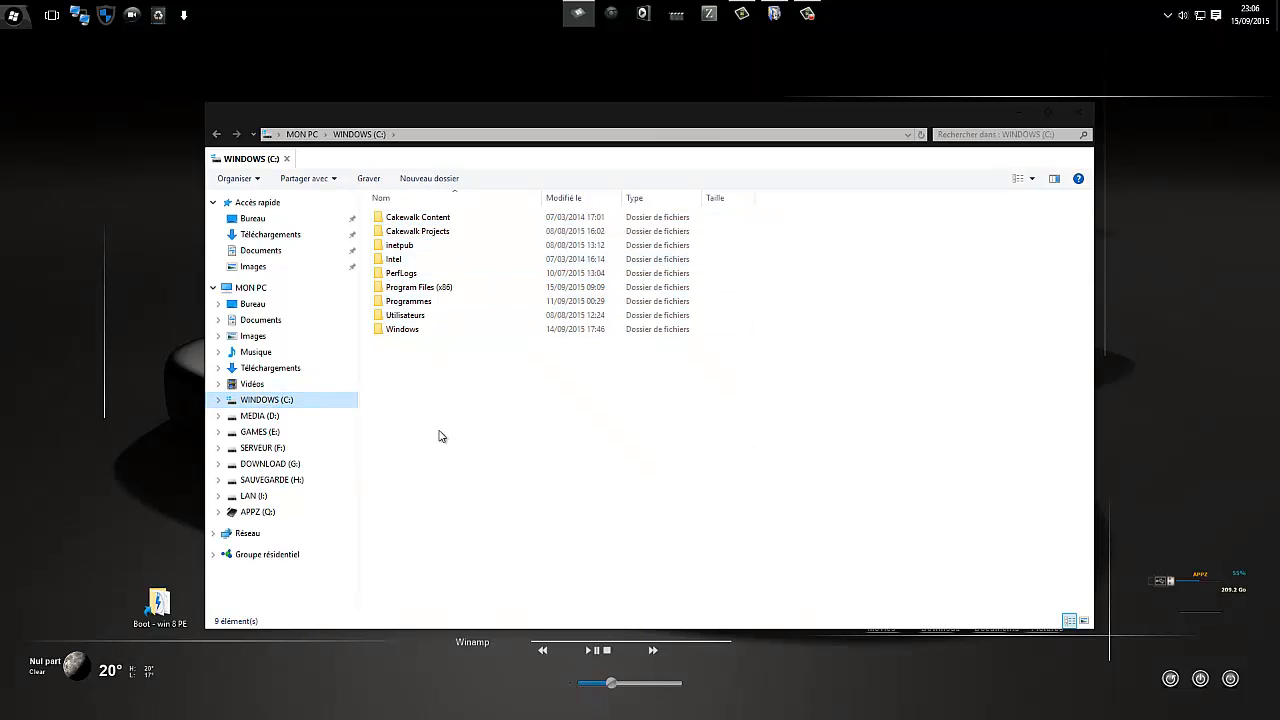
{"action": "left_click", "coordinate": [1083, 620]}
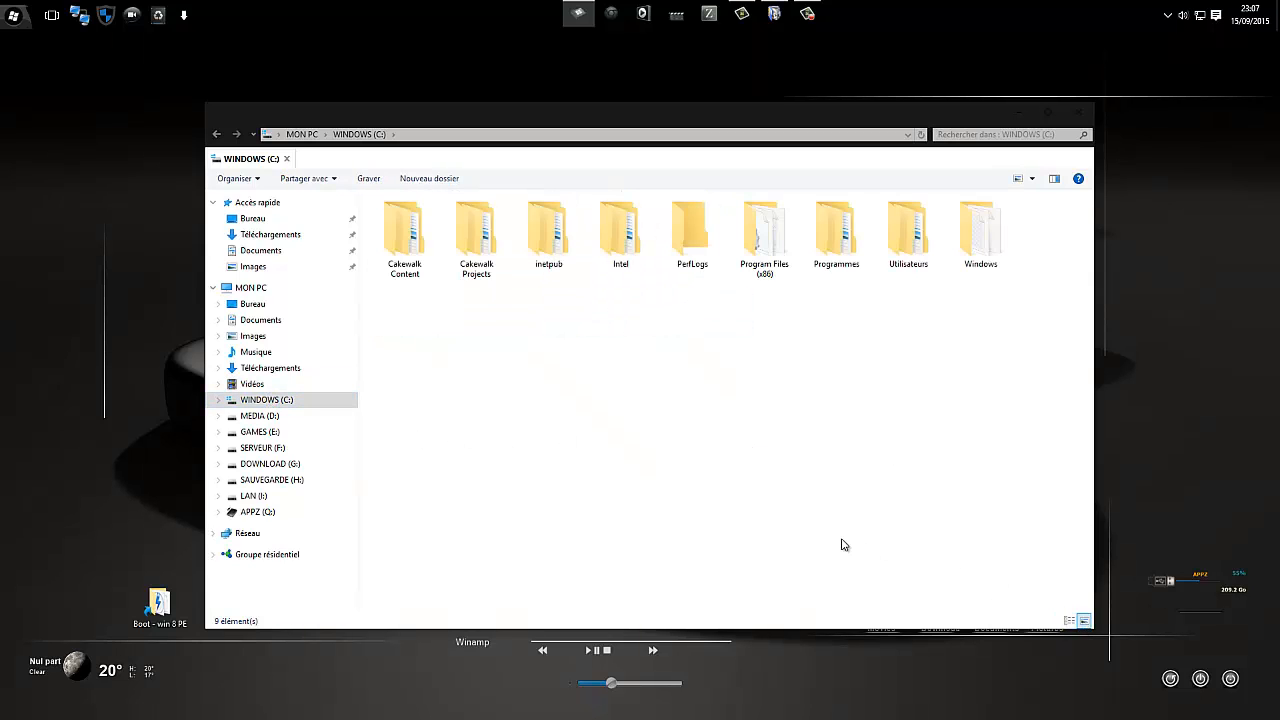
{"action": "left_click_drag", "start_coordinate": [1062, 306], "coordinate": [378, 205]}
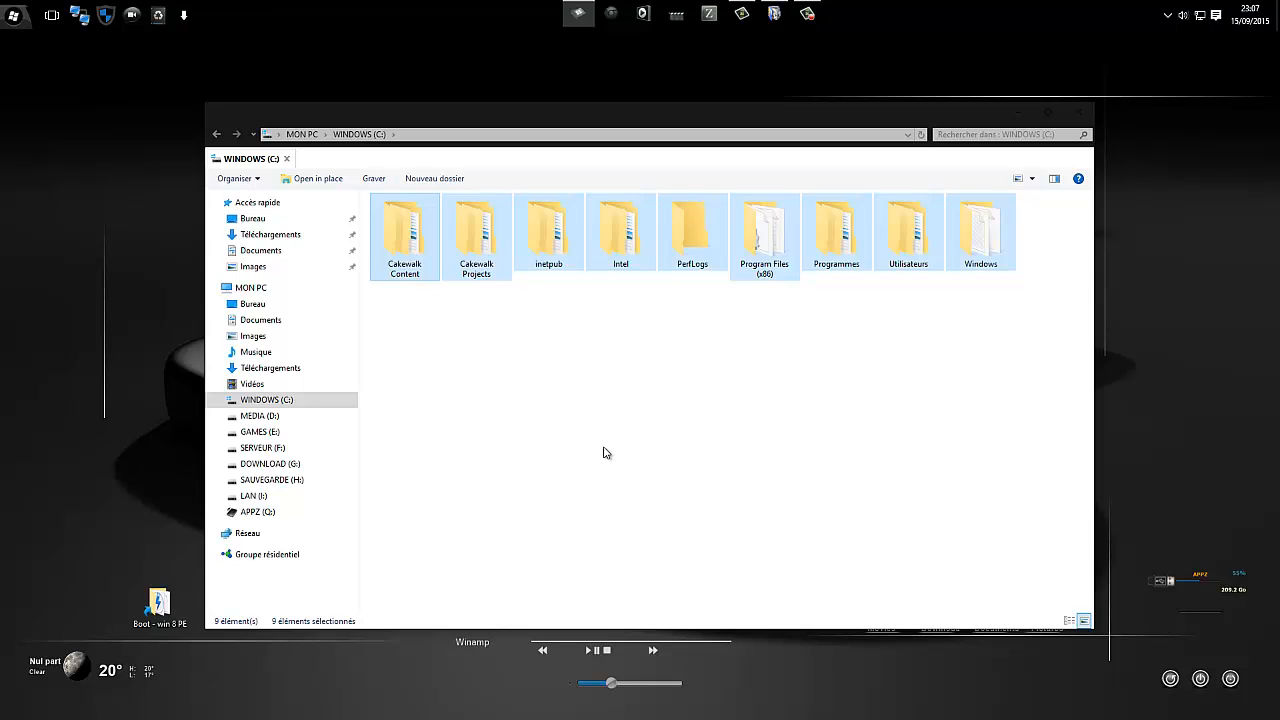
{"action": "left_click", "coordinate": [449, 429]}
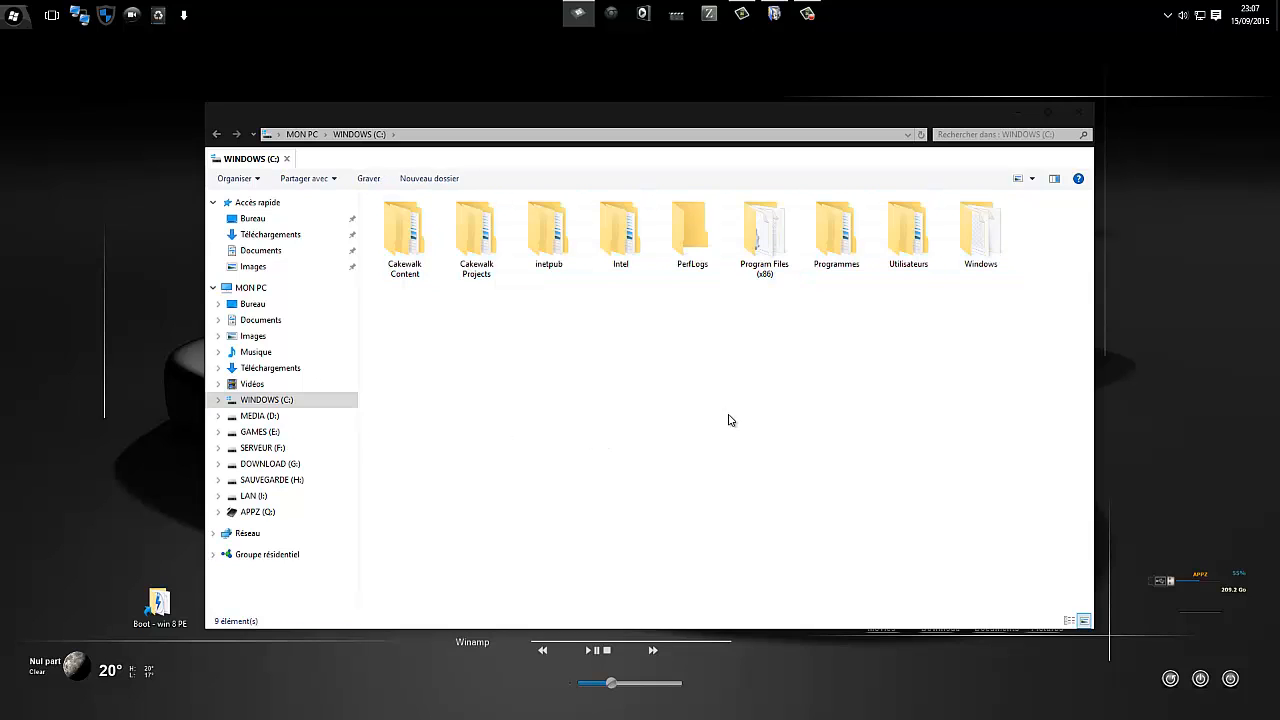
{"action": "left_click", "coordinate": [270, 400]}
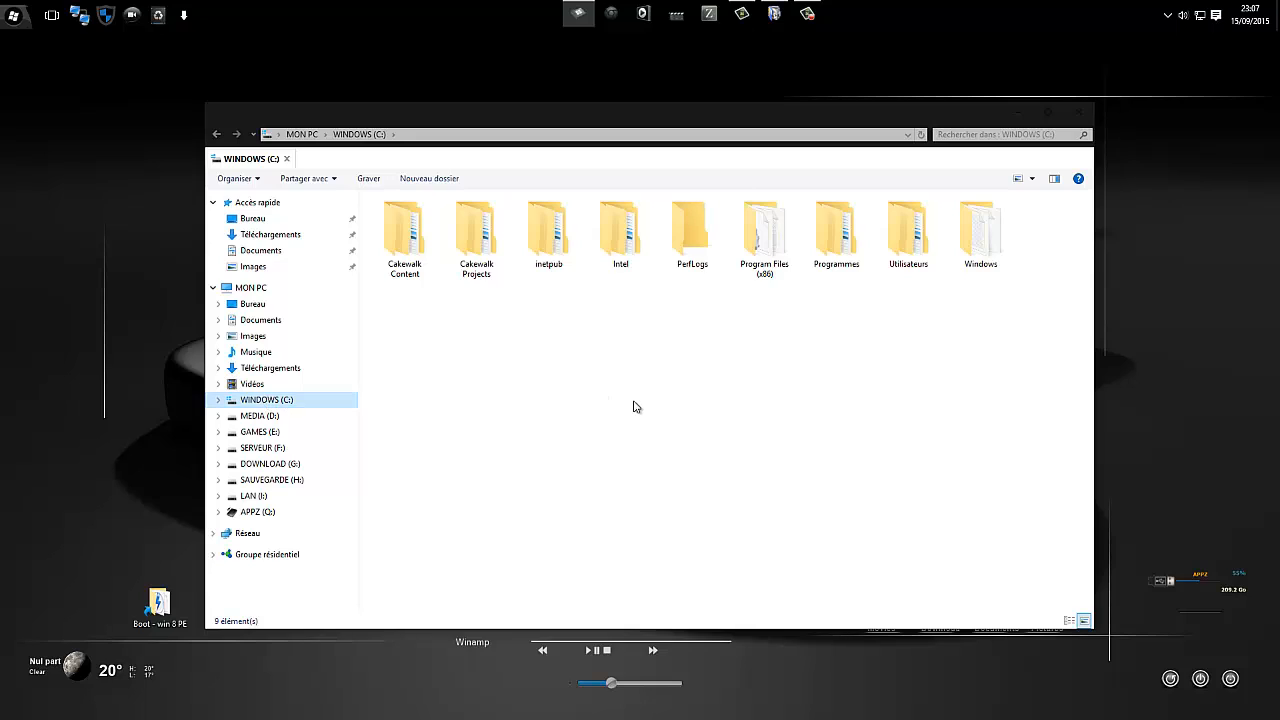
{"action": "left_click", "coordinate": [1080, 113]}
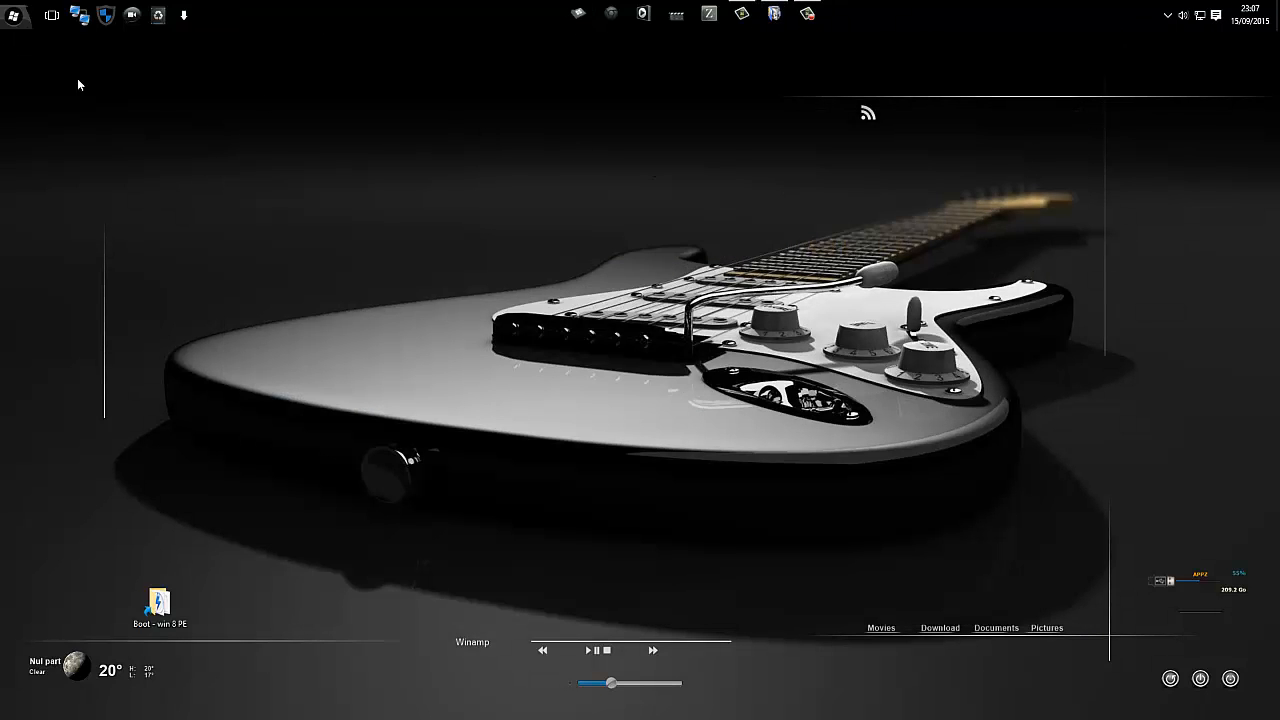
Step: Open the bookmarked Disk Image freeware page in the Edge browser and switch the site to French
{"action": "left_click", "coordinate": [16, 16]}
{"action": "left_click", "coordinate": [194, 185]}
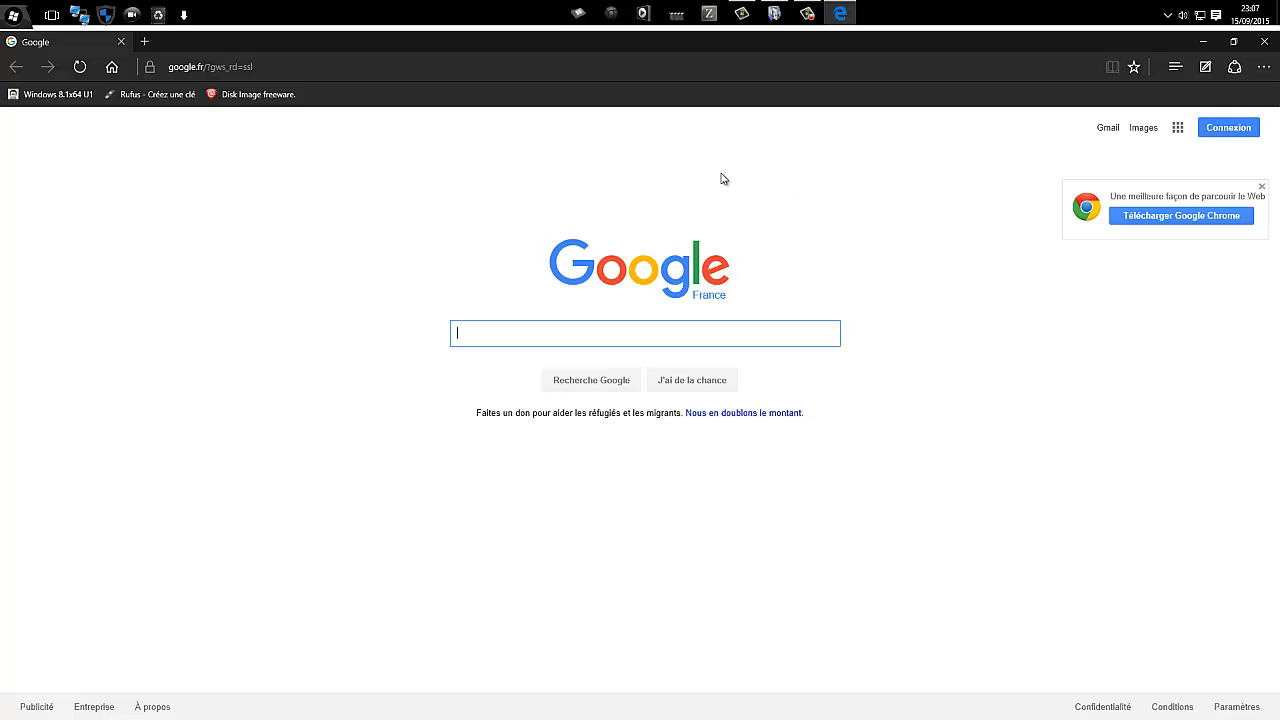
{"action": "left_click", "coordinate": [242, 96]}
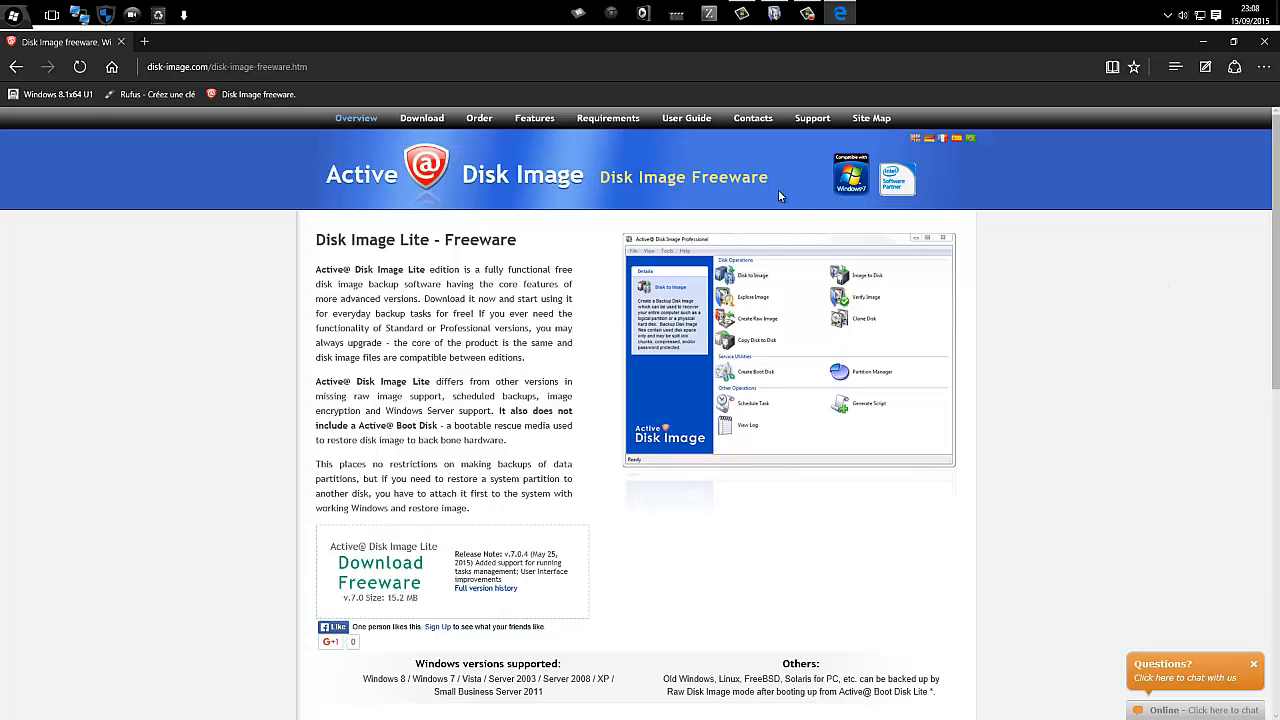
{"action": "left_click_drag", "start_coordinate": [778, 189], "coordinate": [688, 180]}
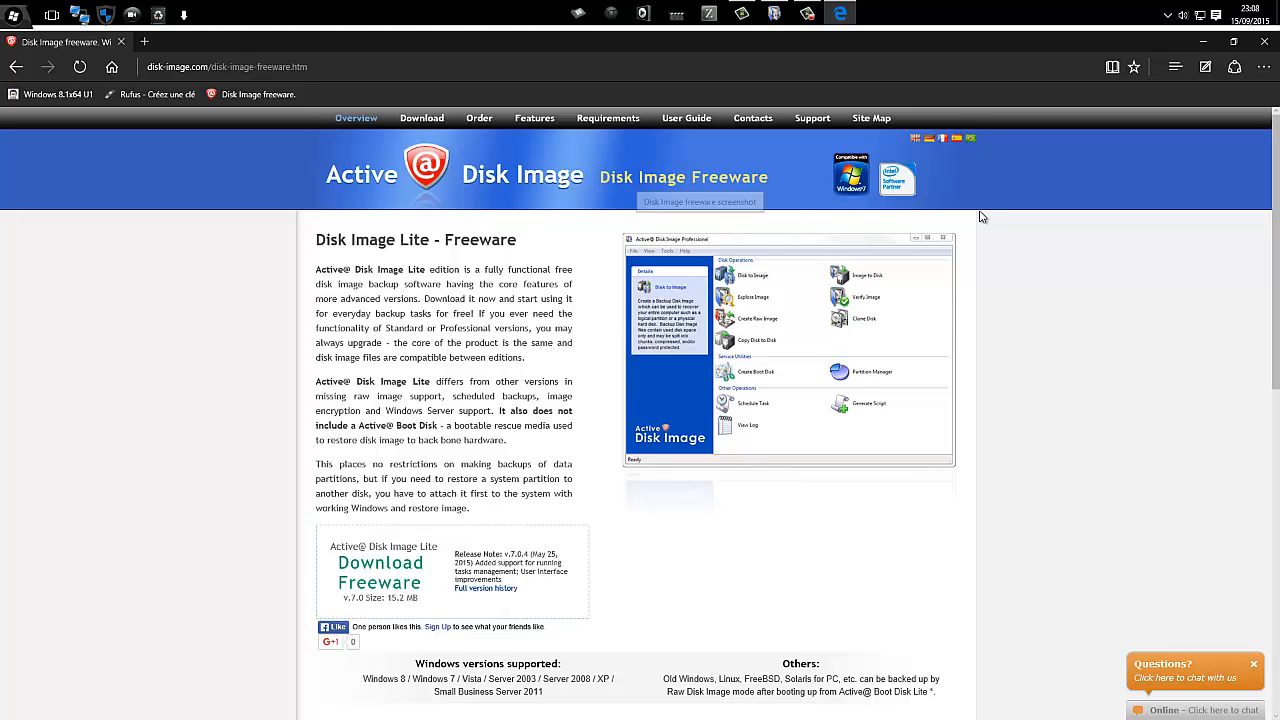
{"action": "left_click", "coordinate": [940, 140]}
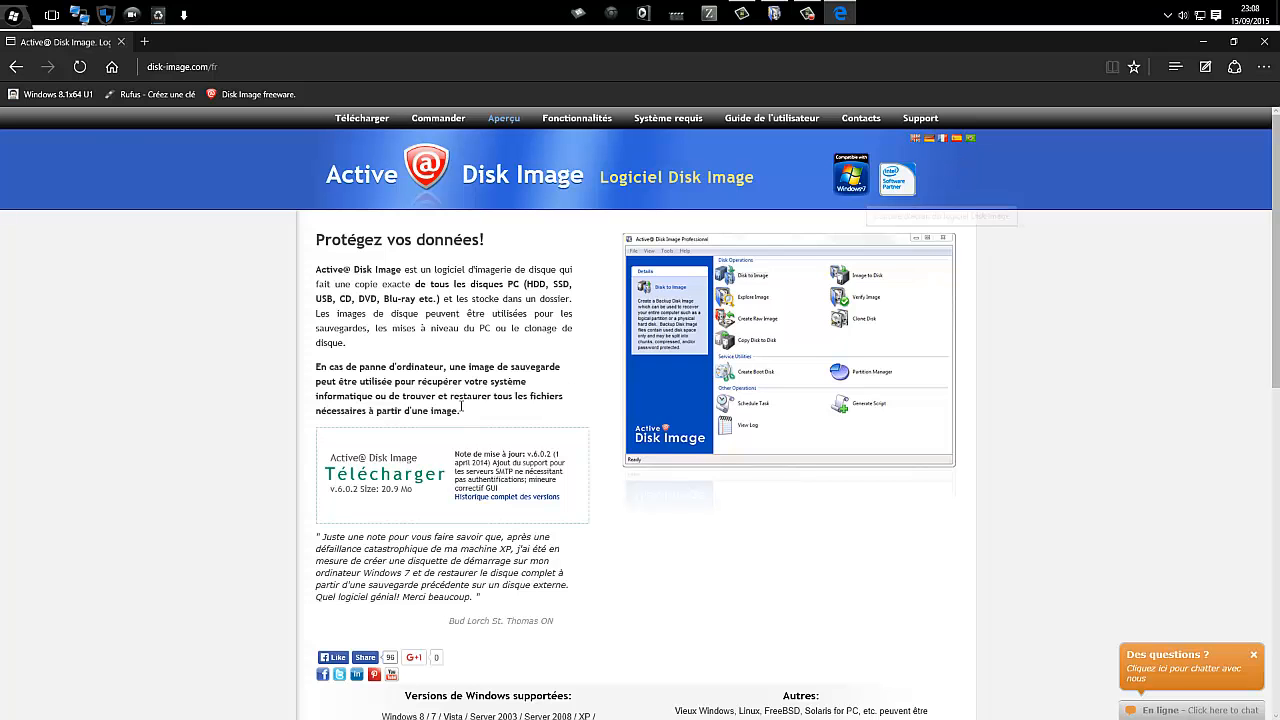
Step: Review the feature comparison of the Starter, Standard and Pro editions on the Disk Image page
{"action": "scroll", "coordinate": [352, 420], "scroll_direction": "down", "scroll_amount": 5}
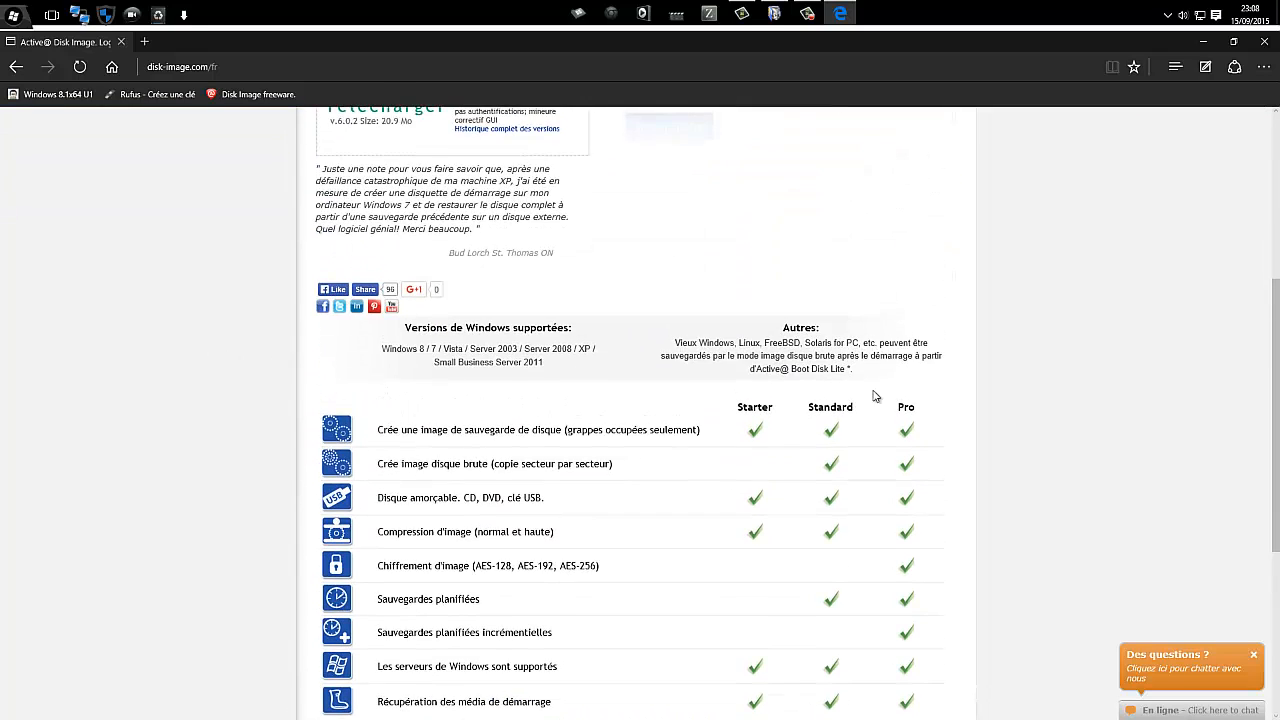
{"action": "scroll", "coordinate": [905, 180], "scroll_direction": "down", "scroll_amount": 2}
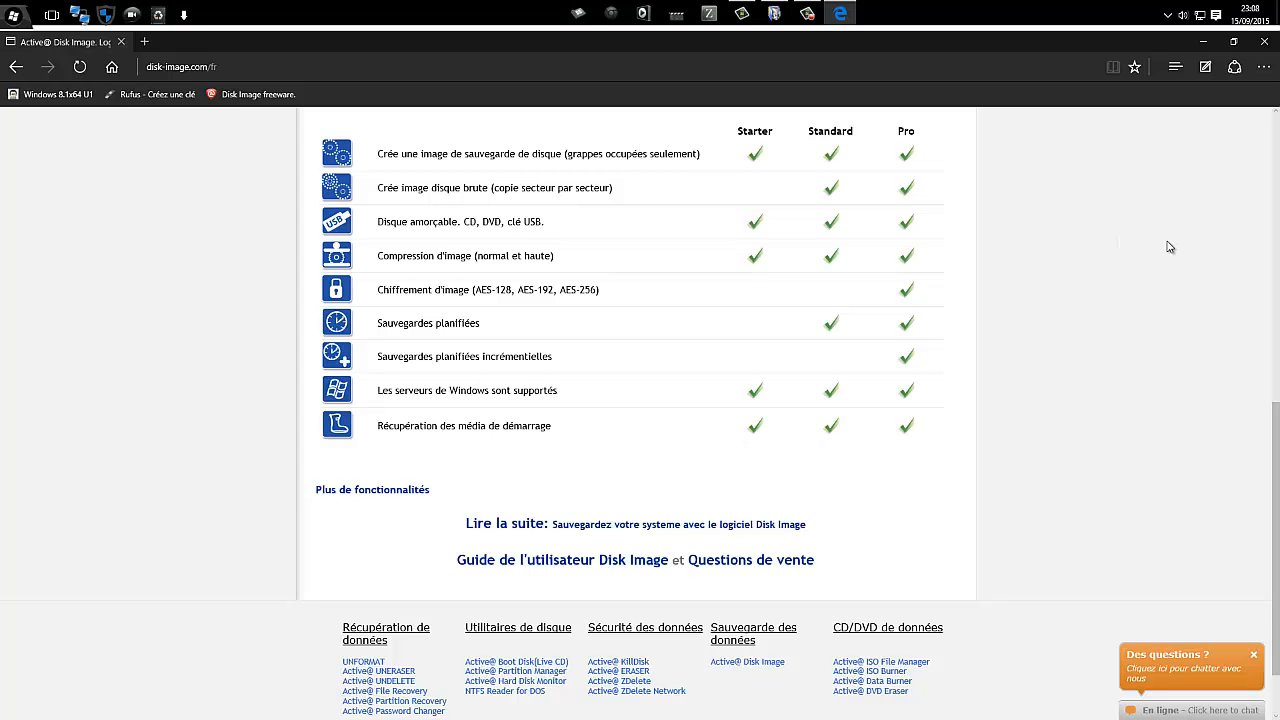
{"action": "scroll", "coordinate": [1168, 250], "scroll_direction": "up", "scroll_amount": 8}
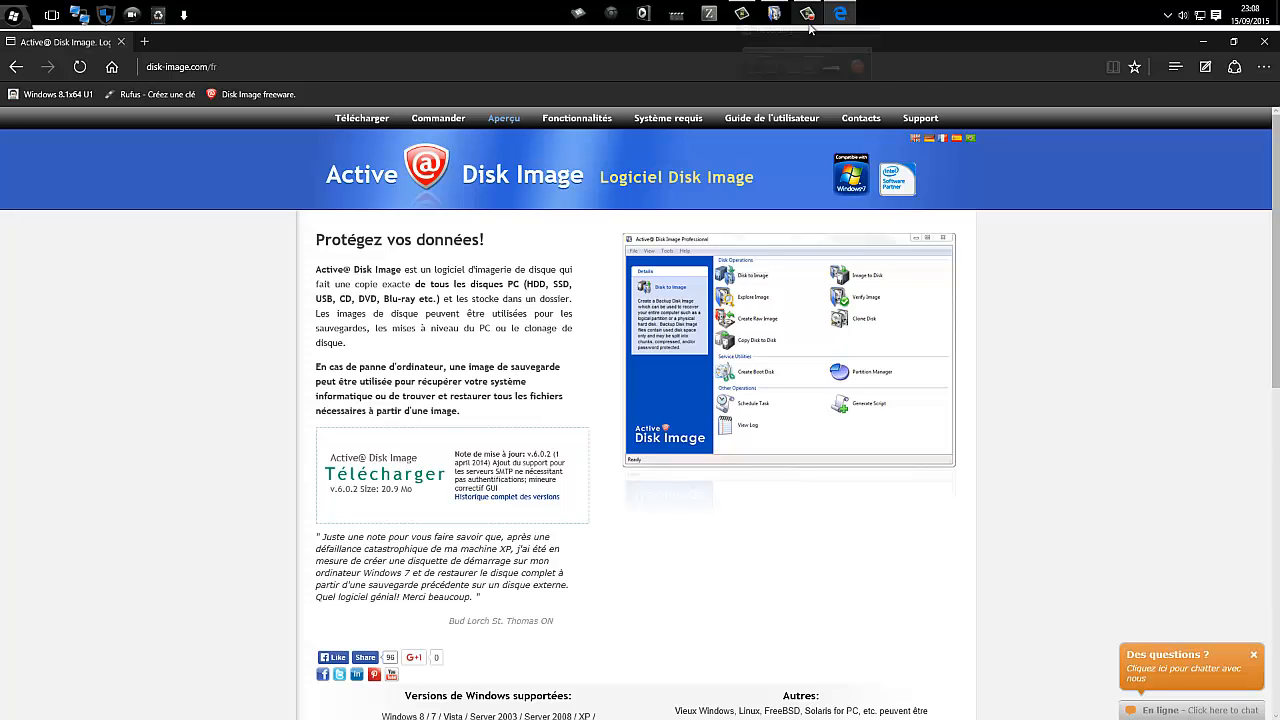
Step: Switch to Active@ Disk Image, minimize the browser, and start the Disque vers une image wizard
{"action": "left_click", "coordinate": [776, 12]}
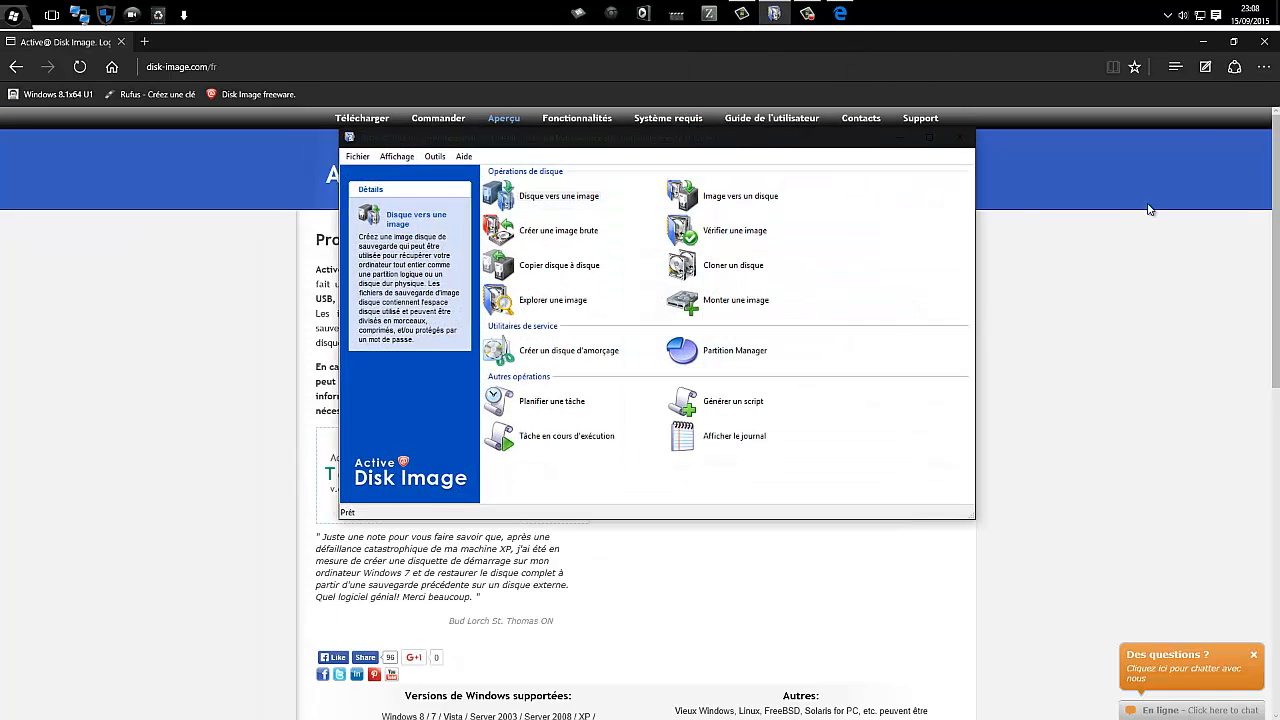
{"action": "left_click", "coordinate": [1204, 48]}
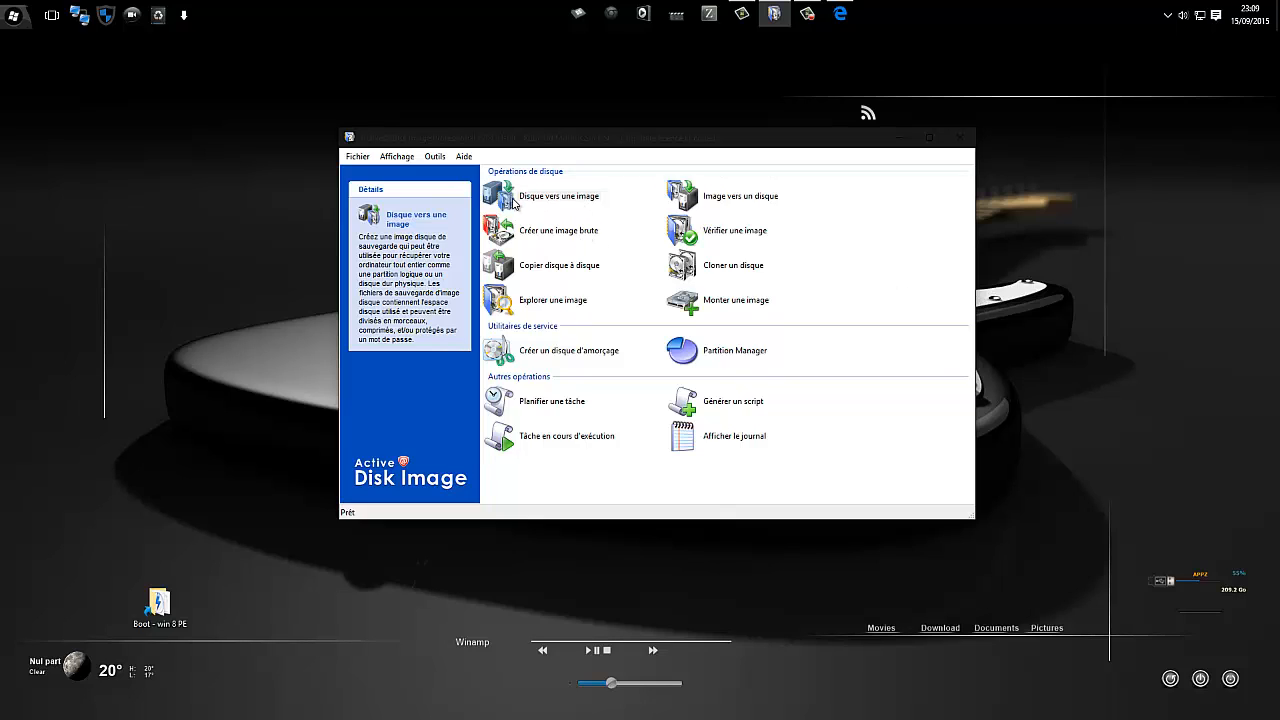
{"action": "left_click", "coordinate": [564, 200]}
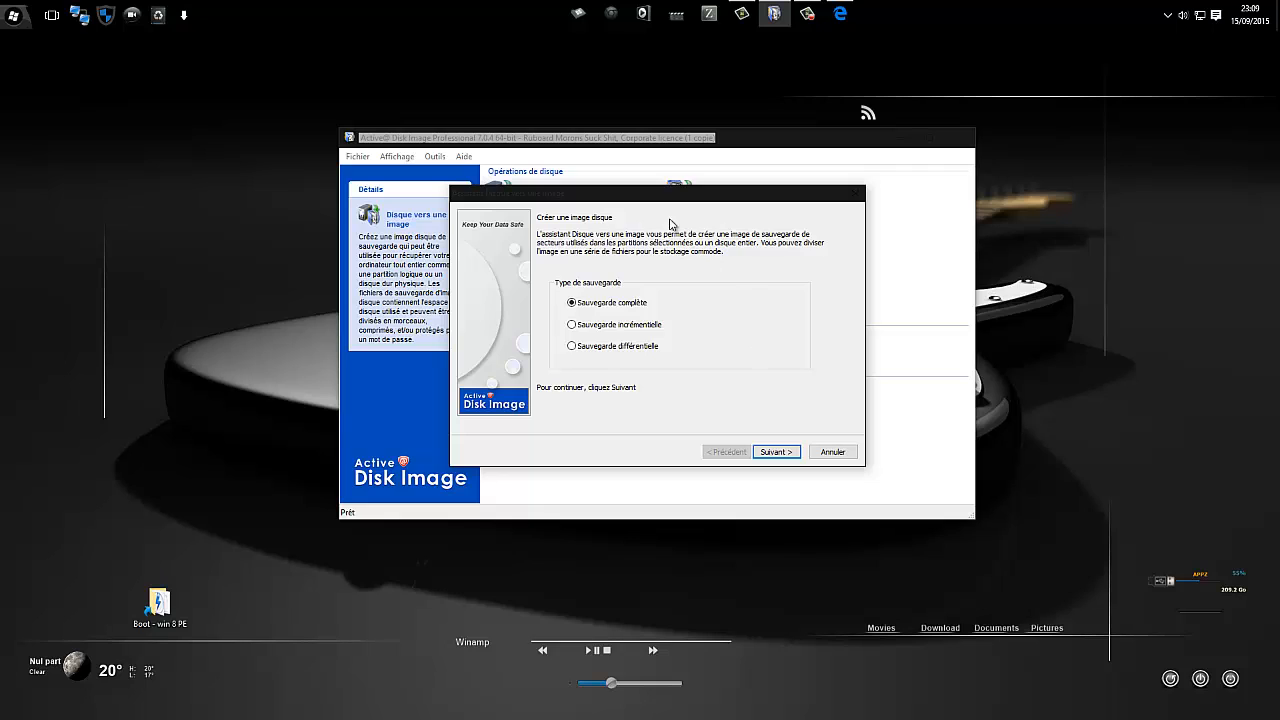
{"action": "mouse_move", "coordinate": [645, 199]}
{"action": "left_mouse_down"}
{"action": "mouse_move", "coordinate": [649, 129]}
{"action": "mouse_move", "coordinate": [652, 180]}
{"action": "left_mouse_up"}
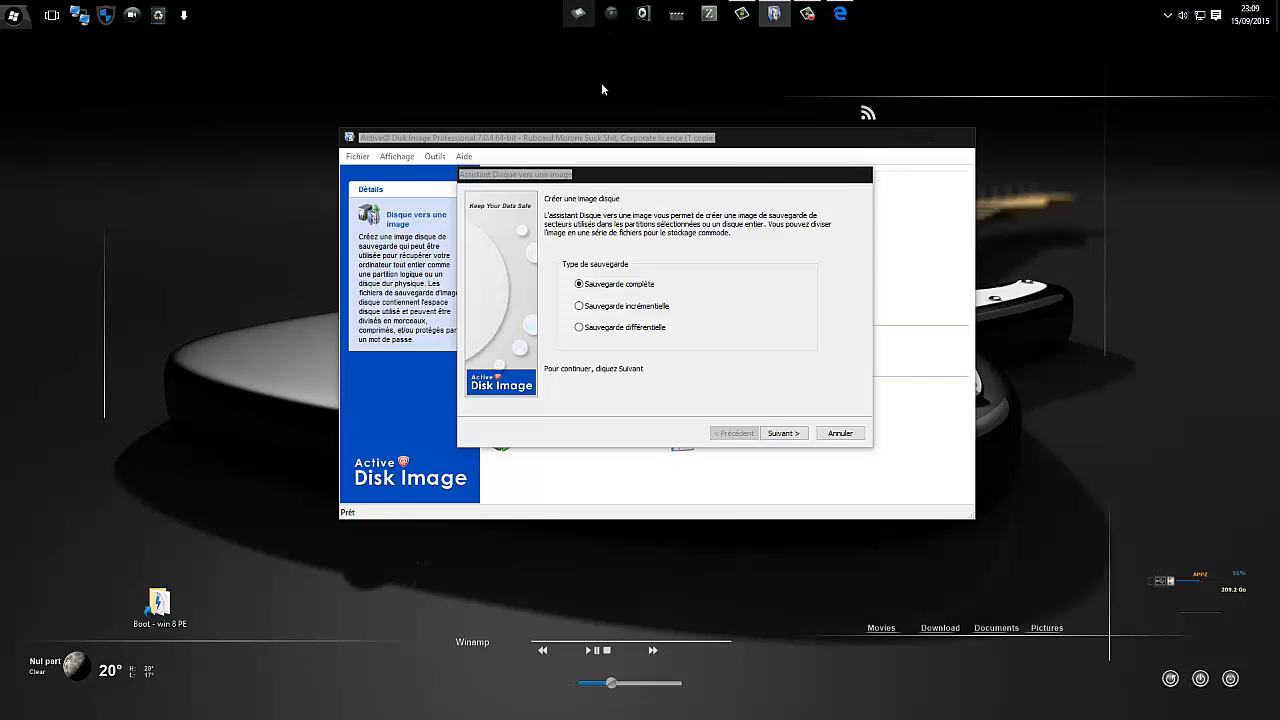
Step: Examine the folders on WINDOWS (C:) that the image will cover, and close the explorer window
{"action": "left_click", "coordinate": [578, 13]}
{"action": "left_click", "coordinate": [457, 326]}
{"action": "double_click", "coordinate": [457, 326]}
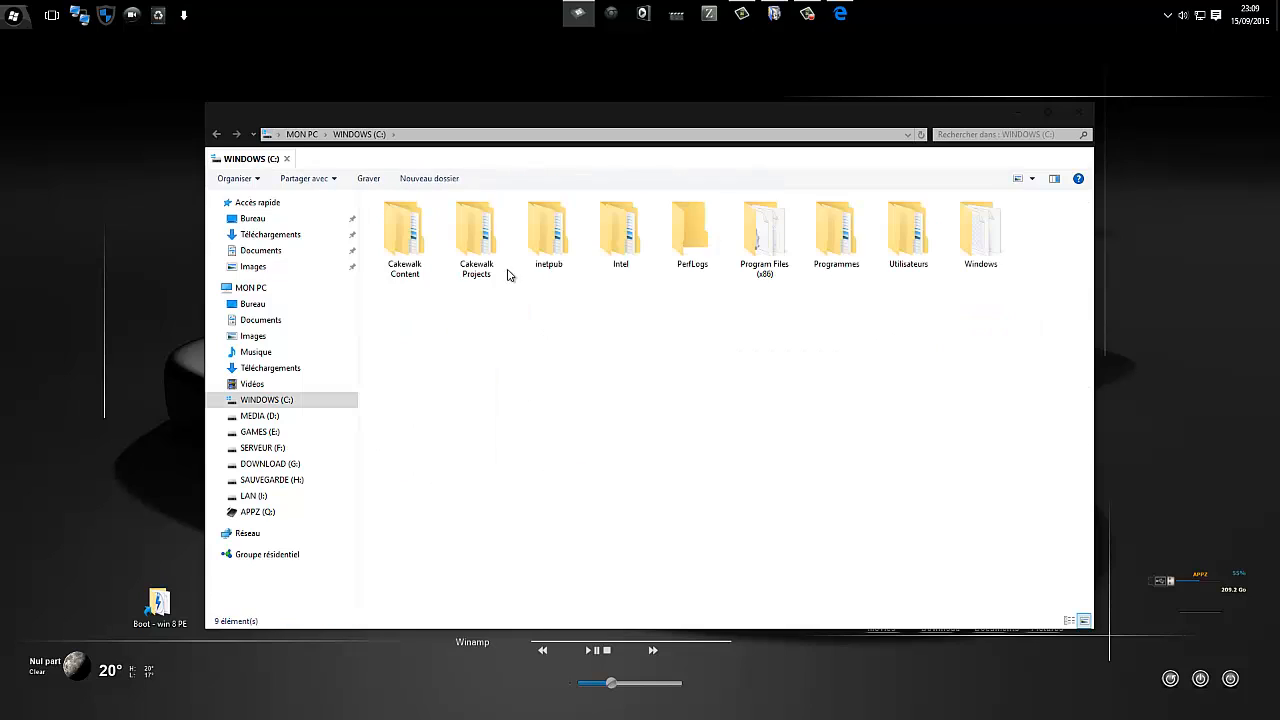
{"action": "left_click", "coordinate": [764, 255]}
{"action": "left_click", "coordinate": [835, 240]}
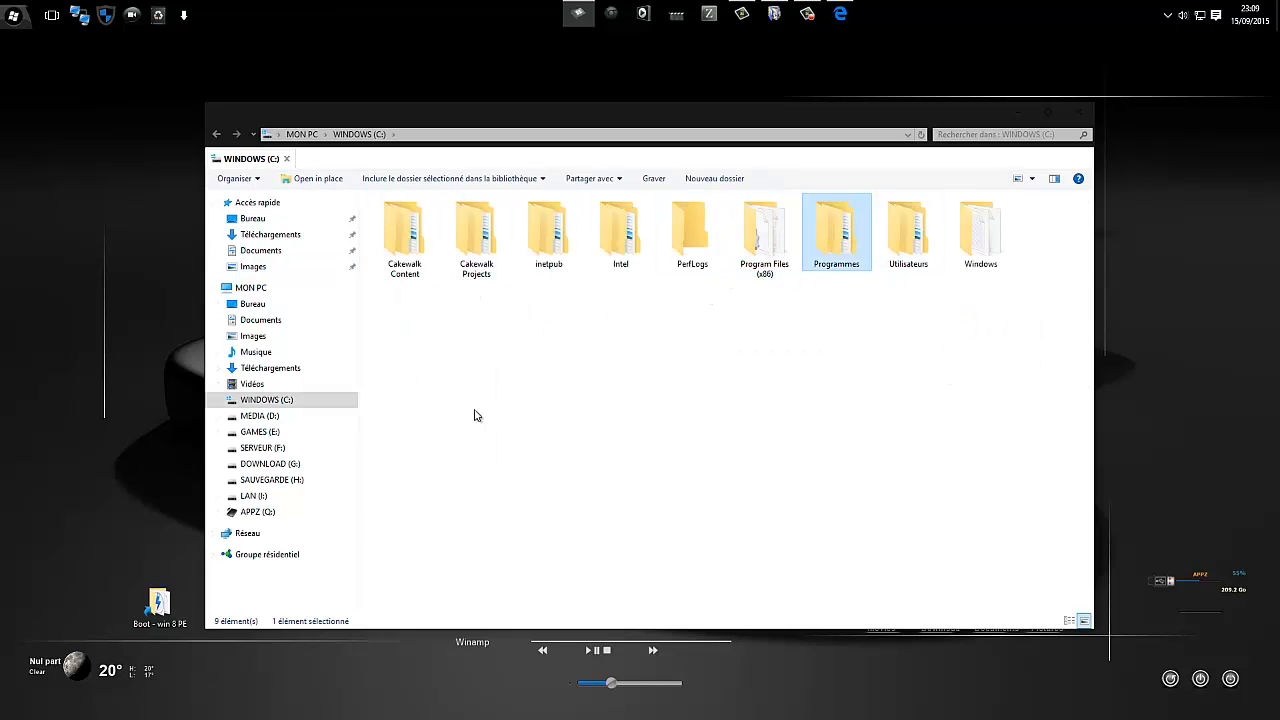
{"action": "left_click_drag", "start_coordinate": [1088, 323], "coordinate": [395, 230]}
{"action": "left_click", "coordinate": [1077, 113]}
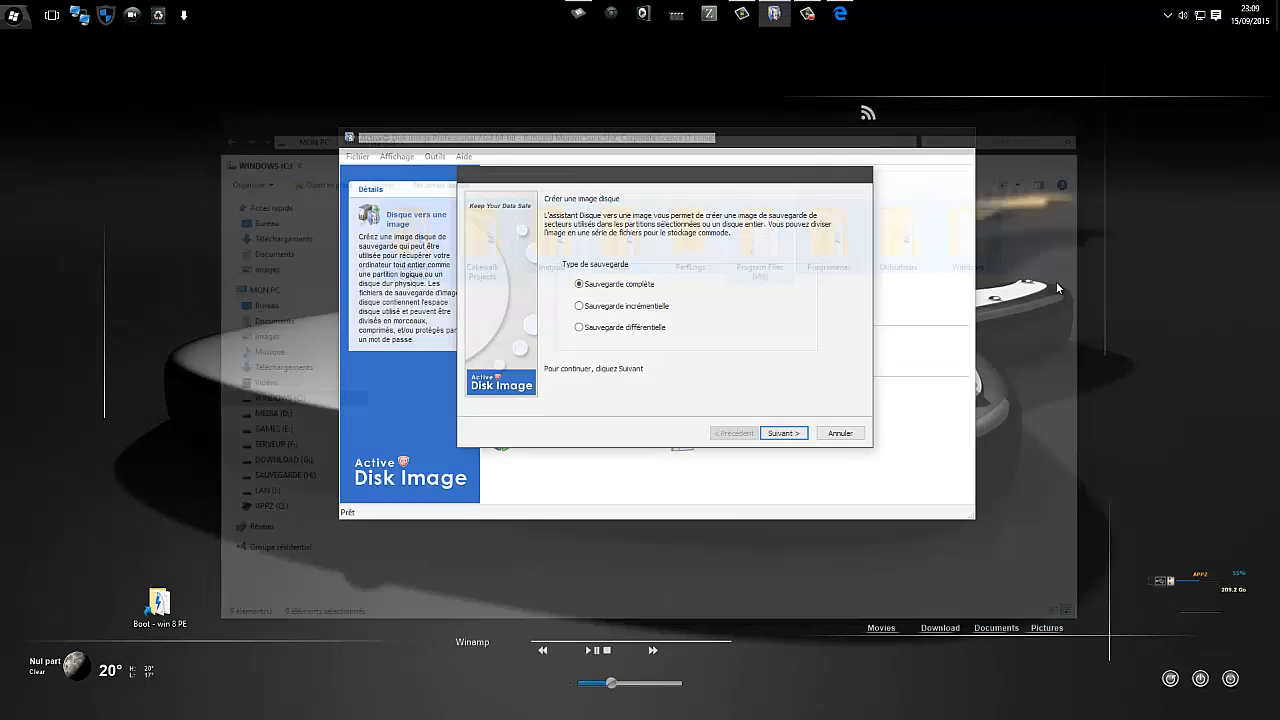
Step: Proceed with a full backup and include only the WINDOWS (C:) partition of Disque 0 in the image
{"action": "left_click", "coordinate": [783, 433]}
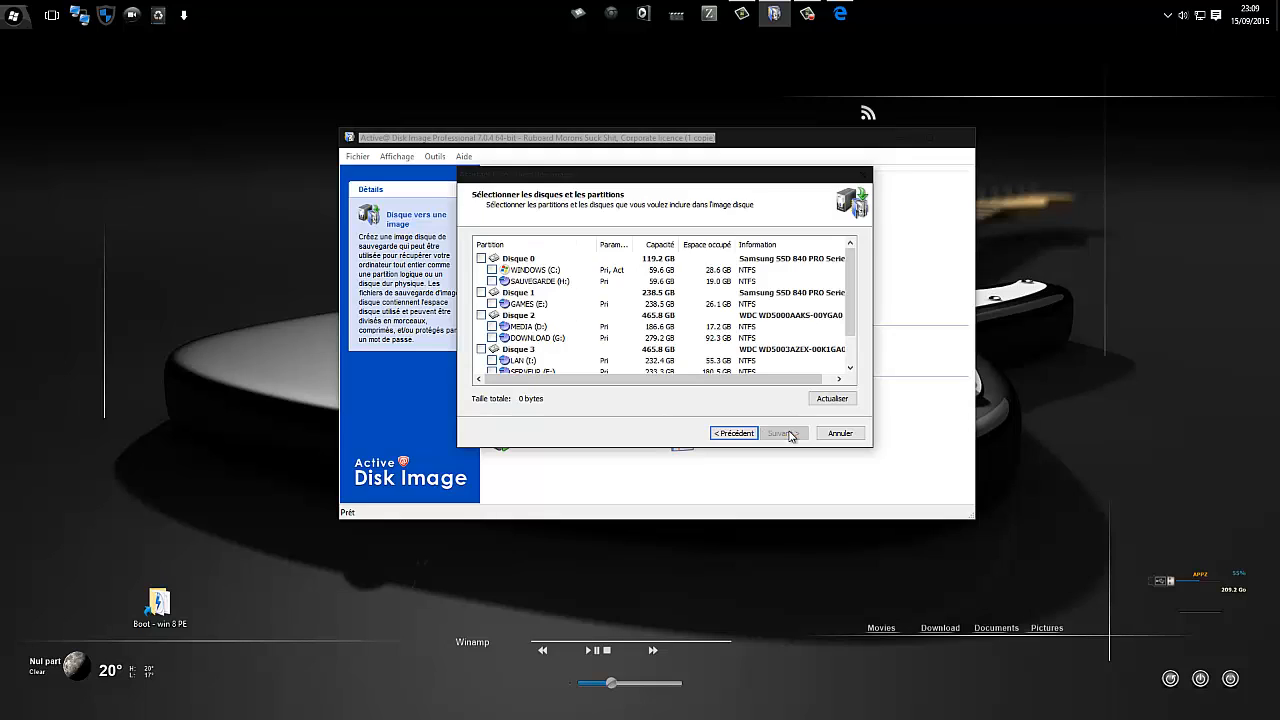
{"action": "left_click", "coordinate": [491, 270]}
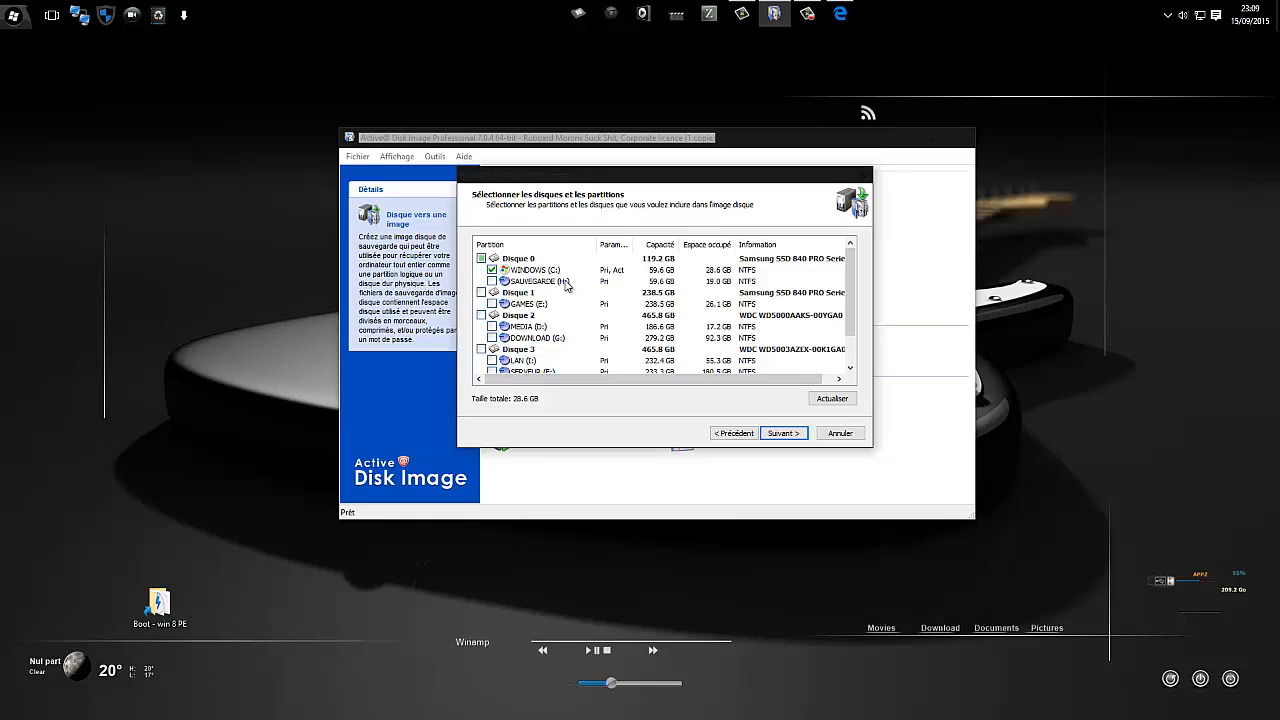
{"action": "left_click", "coordinate": [491, 281]}
{"action": "left_click", "coordinate": [481, 258]}
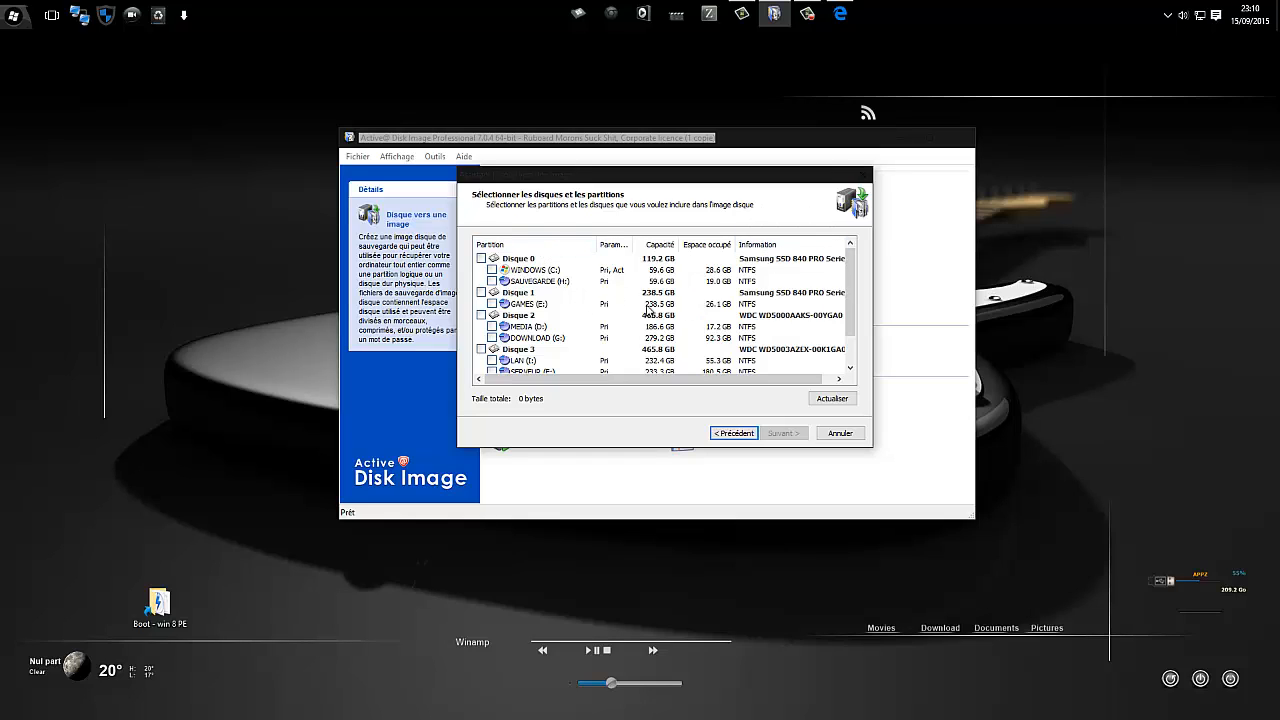
{"action": "left_click", "coordinate": [491, 270]}
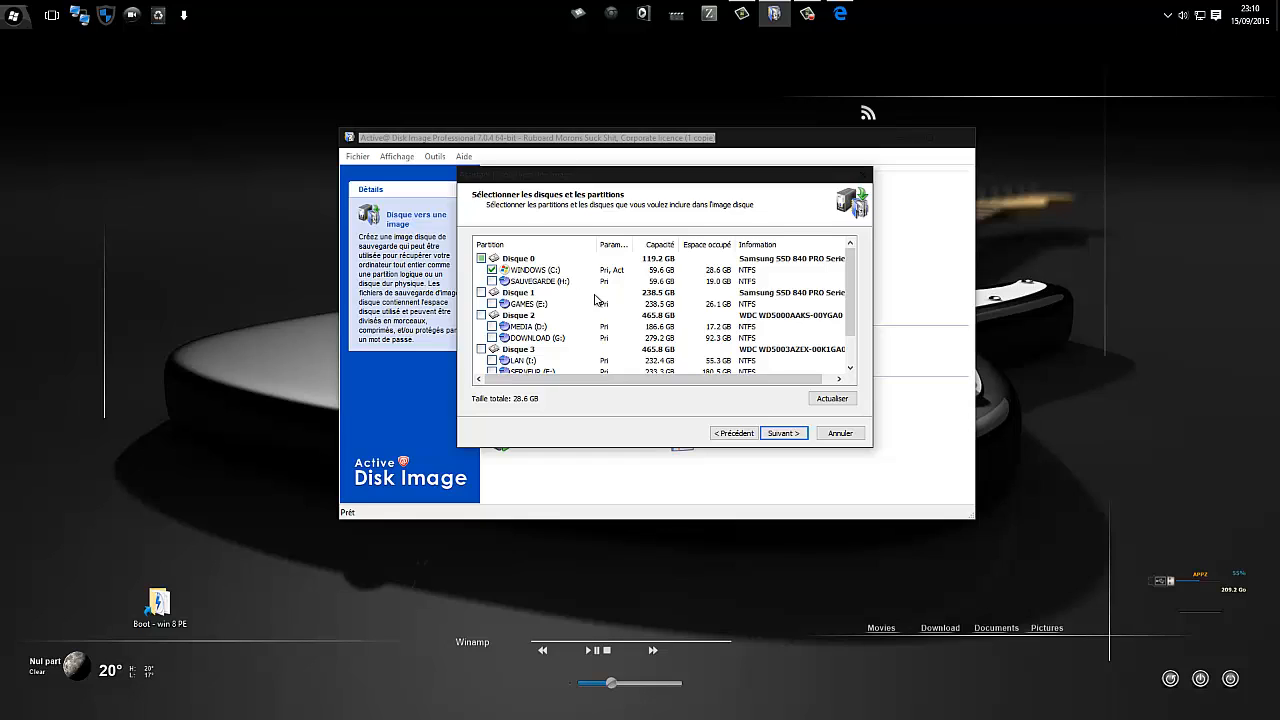
{"action": "left_click", "coordinate": [783, 434]}
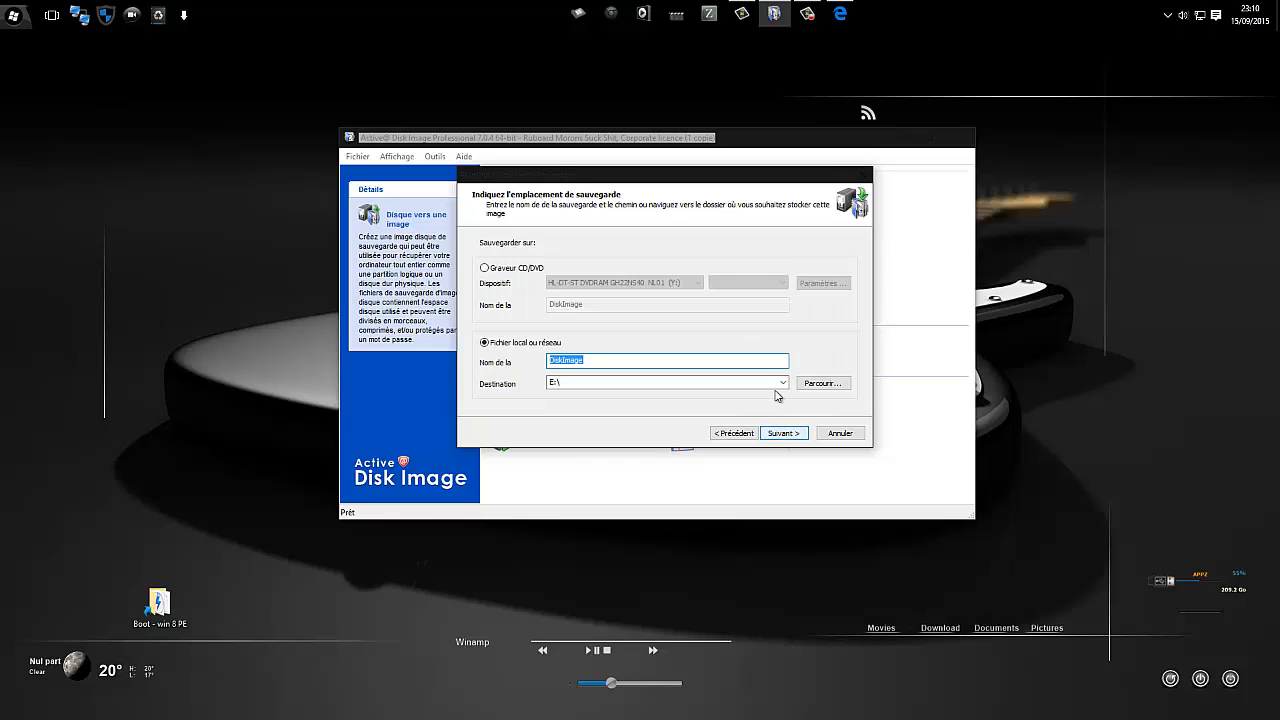
Step: Name the local backup file Win10
{"action": "left_click", "coordinate": [617, 360]}
{"action": "left_click_drag", "start_coordinate": [617, 360], "coordinate": [496, 358]}
{"action": "type", "text": "Win10"}
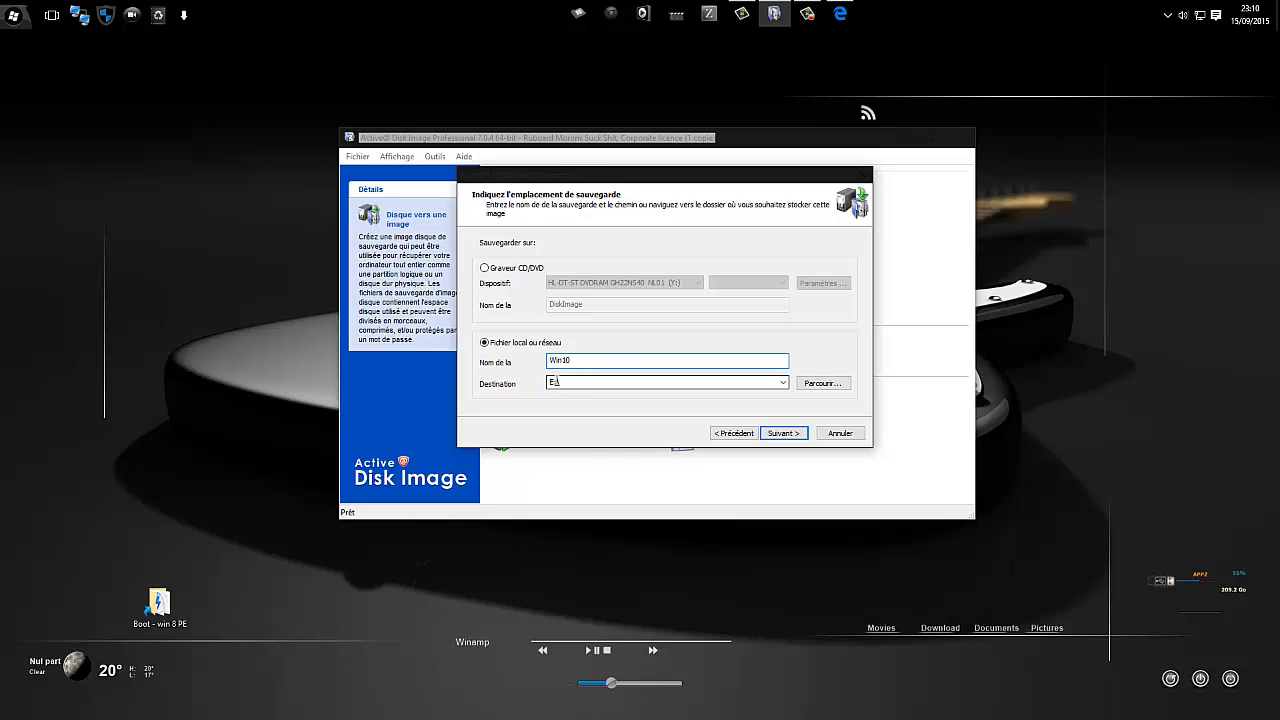
Step: Browse for the backup destination on LAN (I:) and create a new folder named Win10 there
{"action": "left_click", "coordinate": [822, 383]}
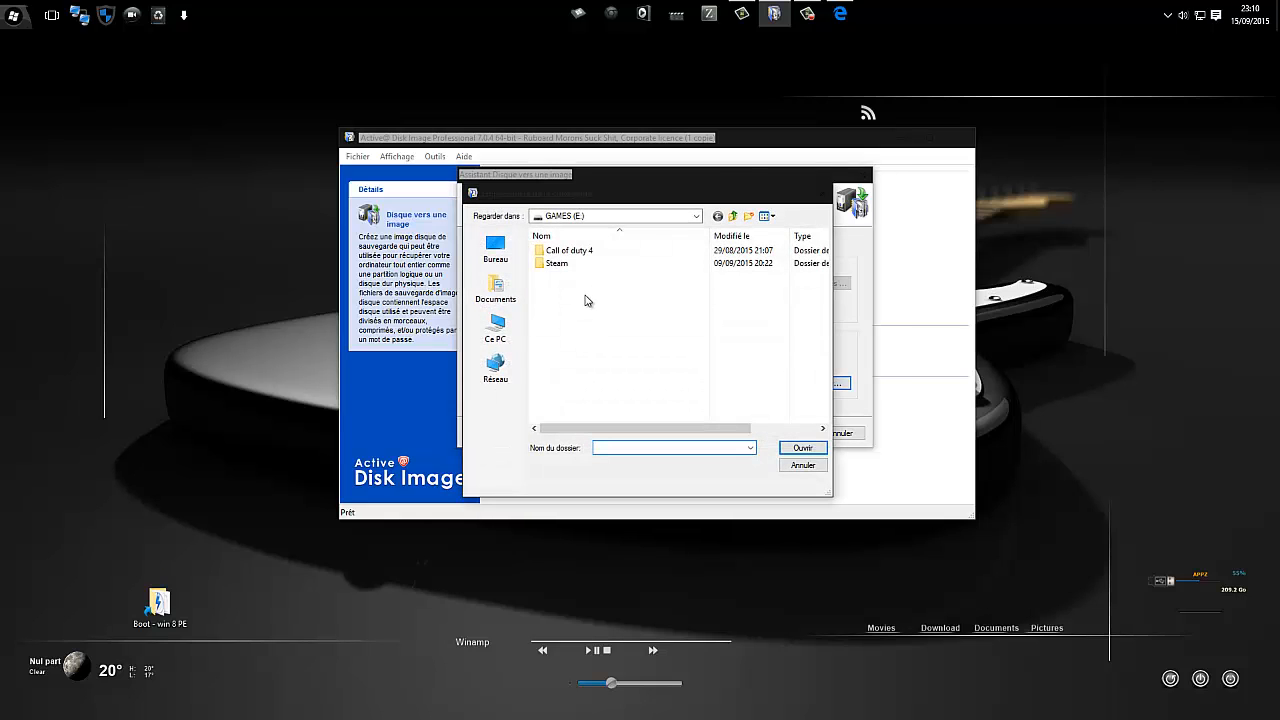
{"action": "left_click", "coordinate": [697, 216]}
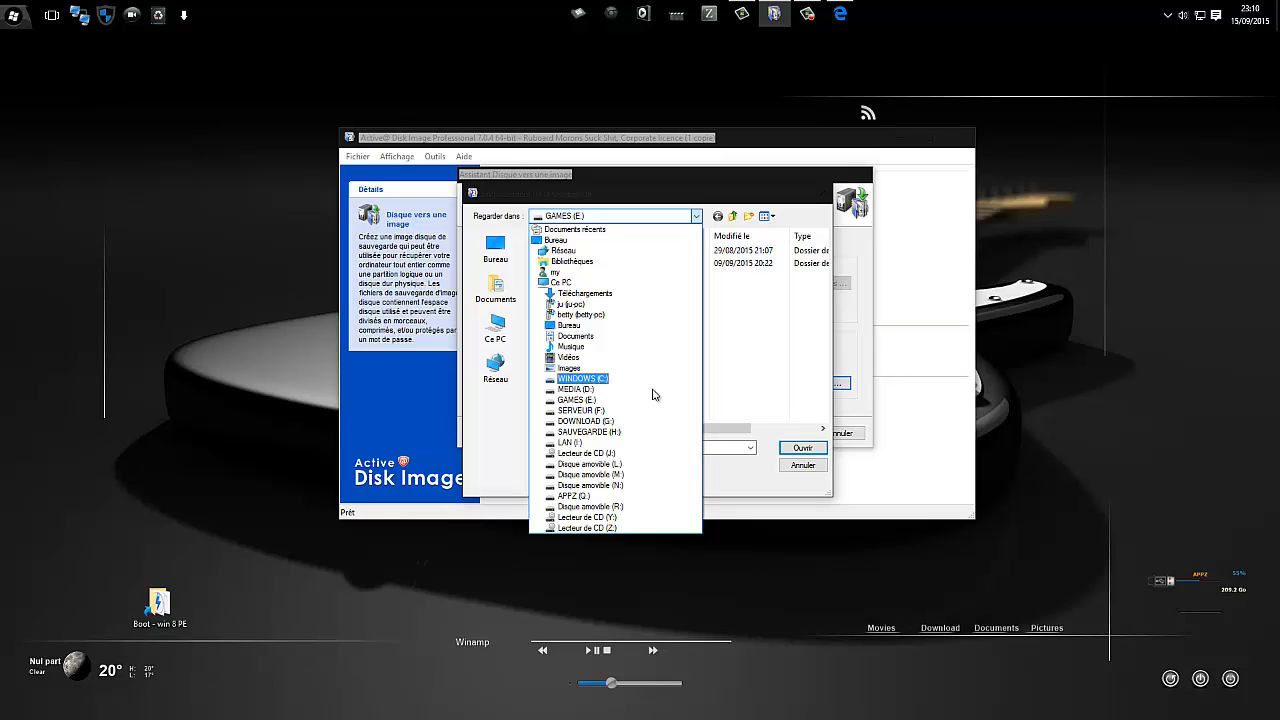
{"action": "left_click", "coordinate": [588, 443]}
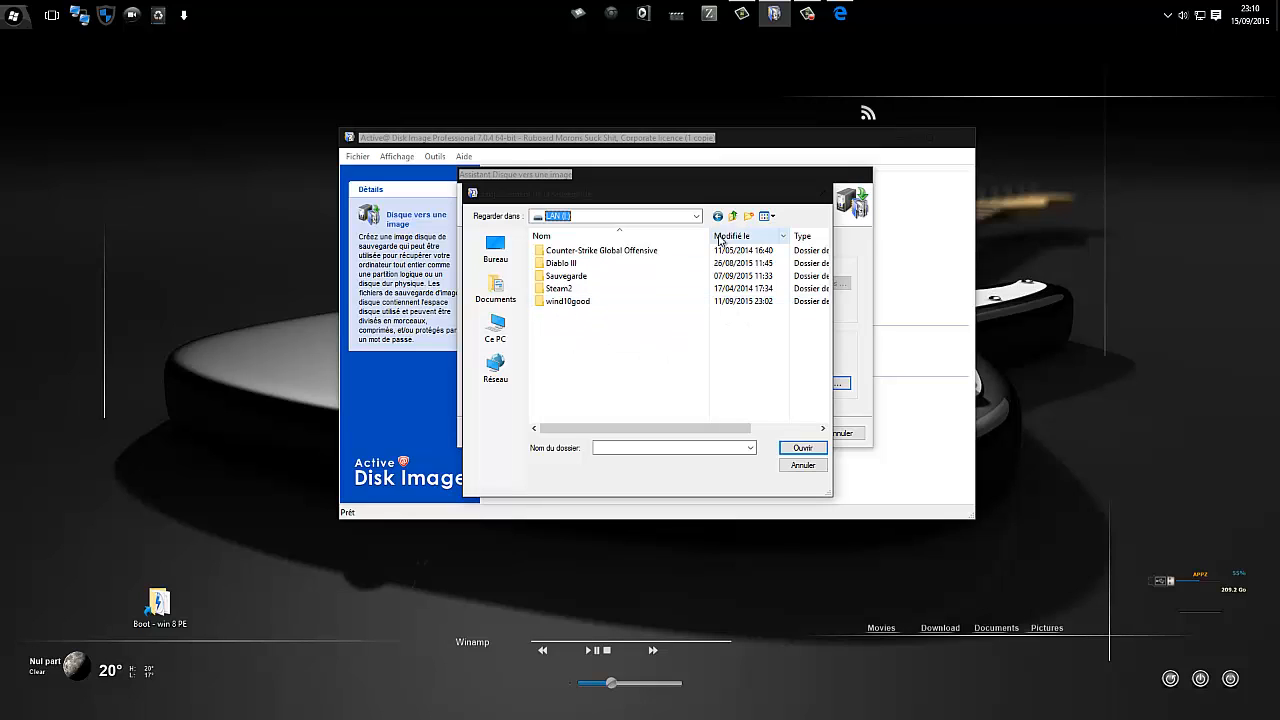
{"action": "left_click", "coordinate": [749, 216]}
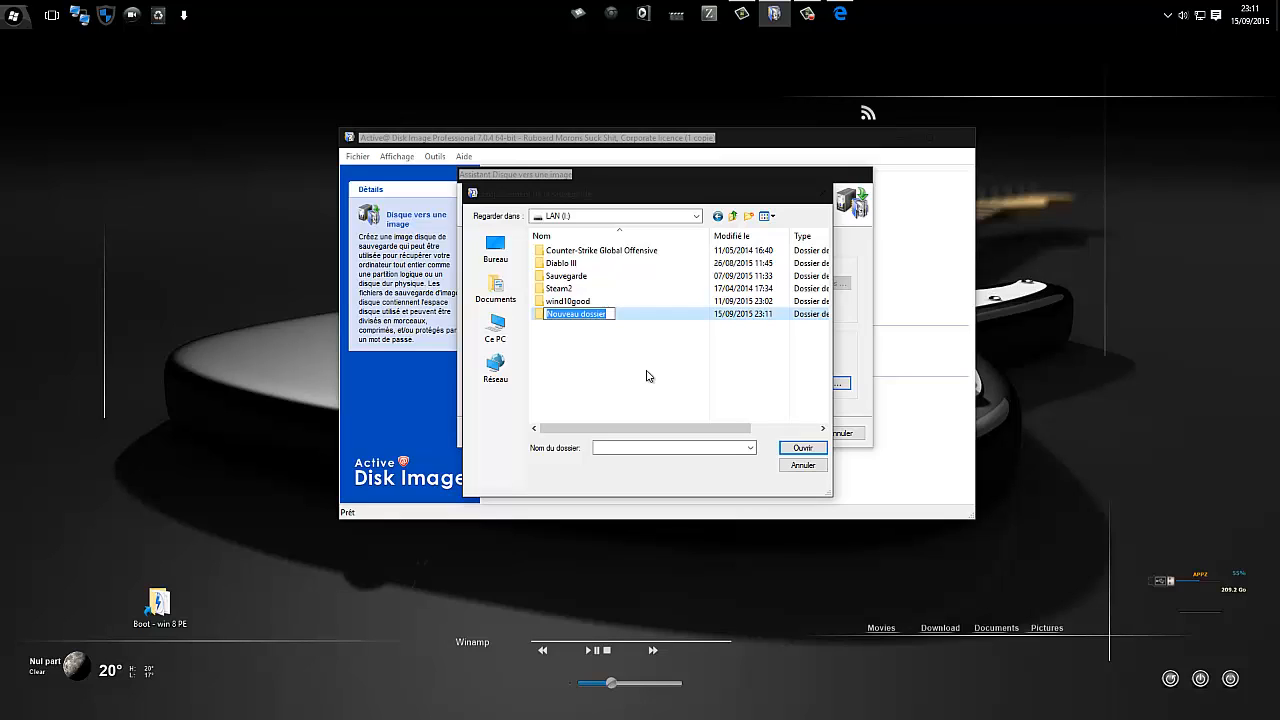
{"action": "type", "text": "Win10"}
{"action": "key", "text": "Return"}
Step: Use the new Win10 folder on LAN (I:) as the backup destination and continue to the image options
{"action": "left_click", "coordinate": [567, 315]}
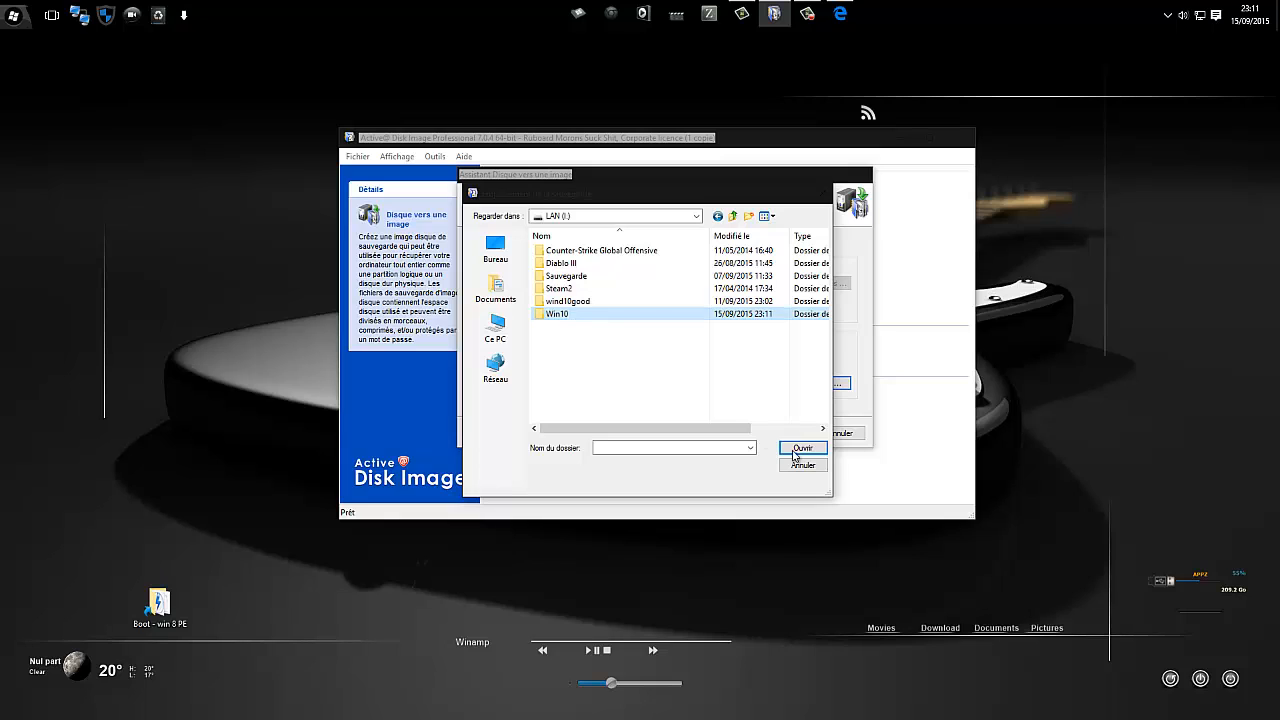
{"action": "left_click", "coordinate": [806, 452]}
{"action": "left_click", "coordinate": [806, 450]}
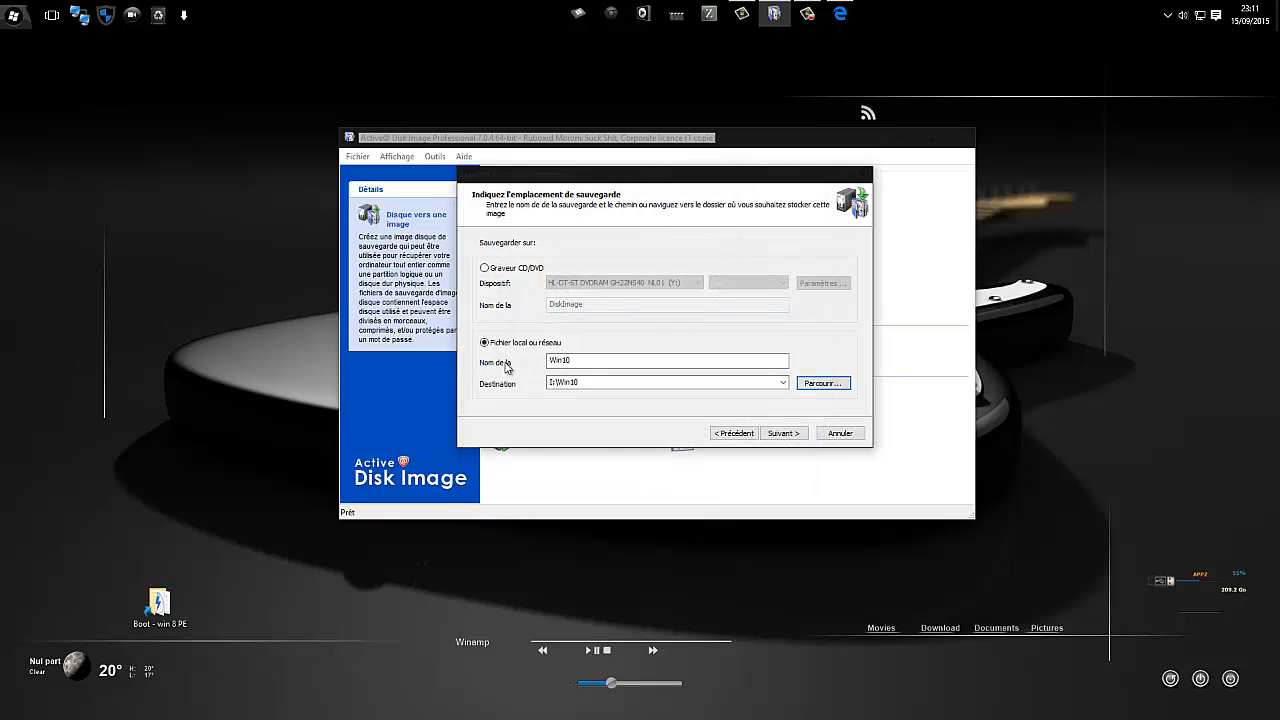
{"action": "left_click", "coordinate": [784, 436]}
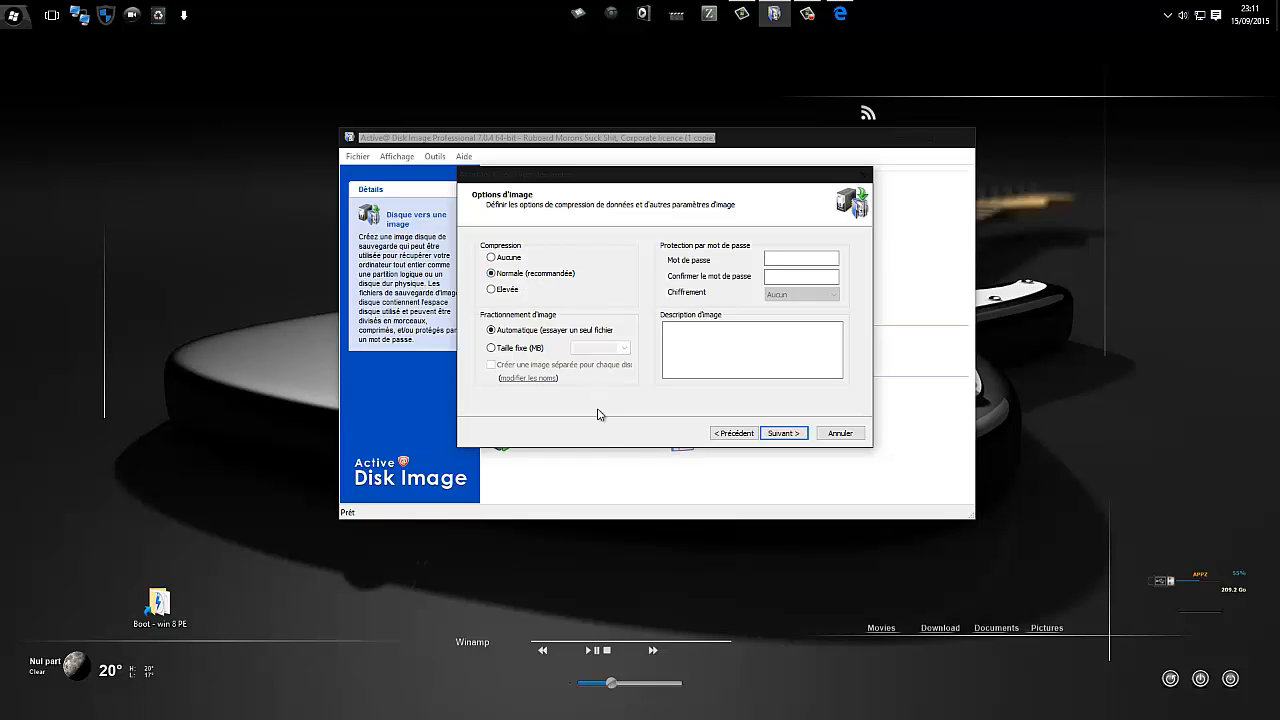
Step: Set the image compression to Aucune and leave the password protection empty
{"action": "left_click", "coordinate": [795, 258]}
{"action": "left_click", "coordinate": [618, 291]}
{"action": "left_click", "coordinate": [505, 275]}
{"action": "left_click", "coordinate": [792, 260]}
{"action": "left_click", "coordinate": [491, 257]}
Step: Enter the image description "win 10 au 15 sept avant virus prévu bientot !" and continue
{"action": "left_click", "coordinate": [790, 340]}
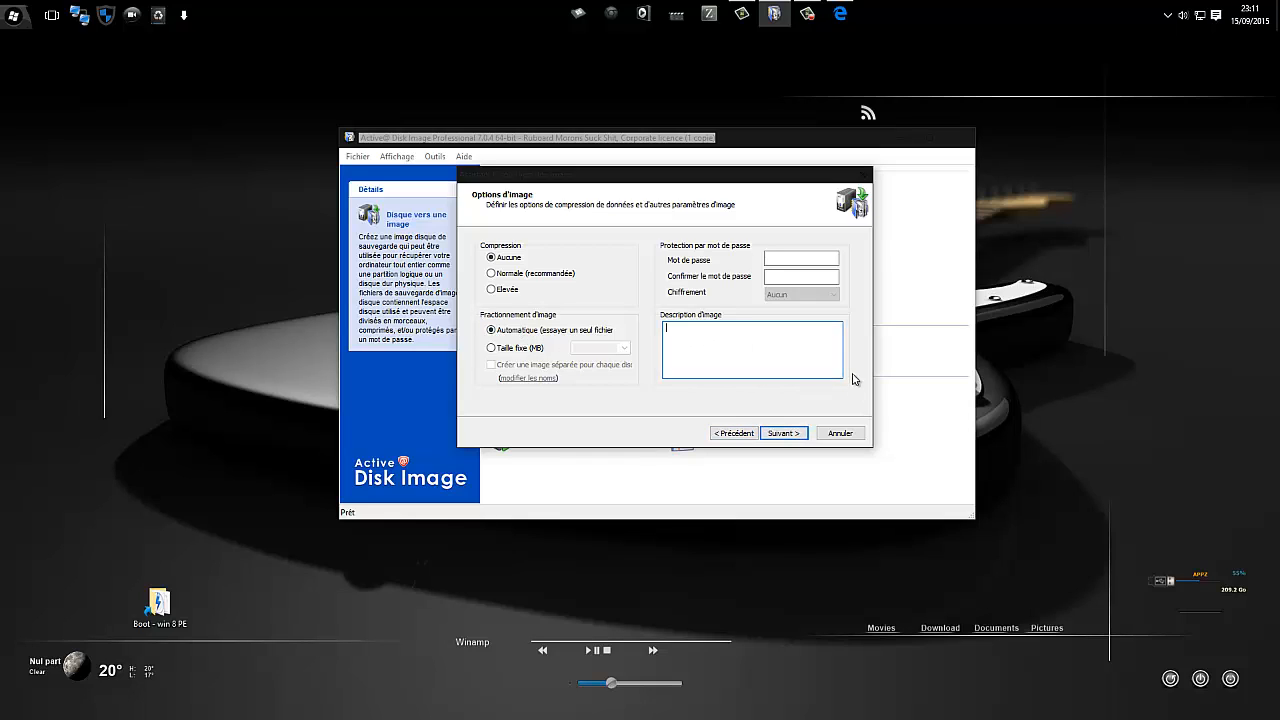
{"action": "type", "text": "win 10 au 15"}
{"action": "type", "text": "sept avant virus prévu bientot !"}
{"action": "left_click", "coordinate": [795, 435]}
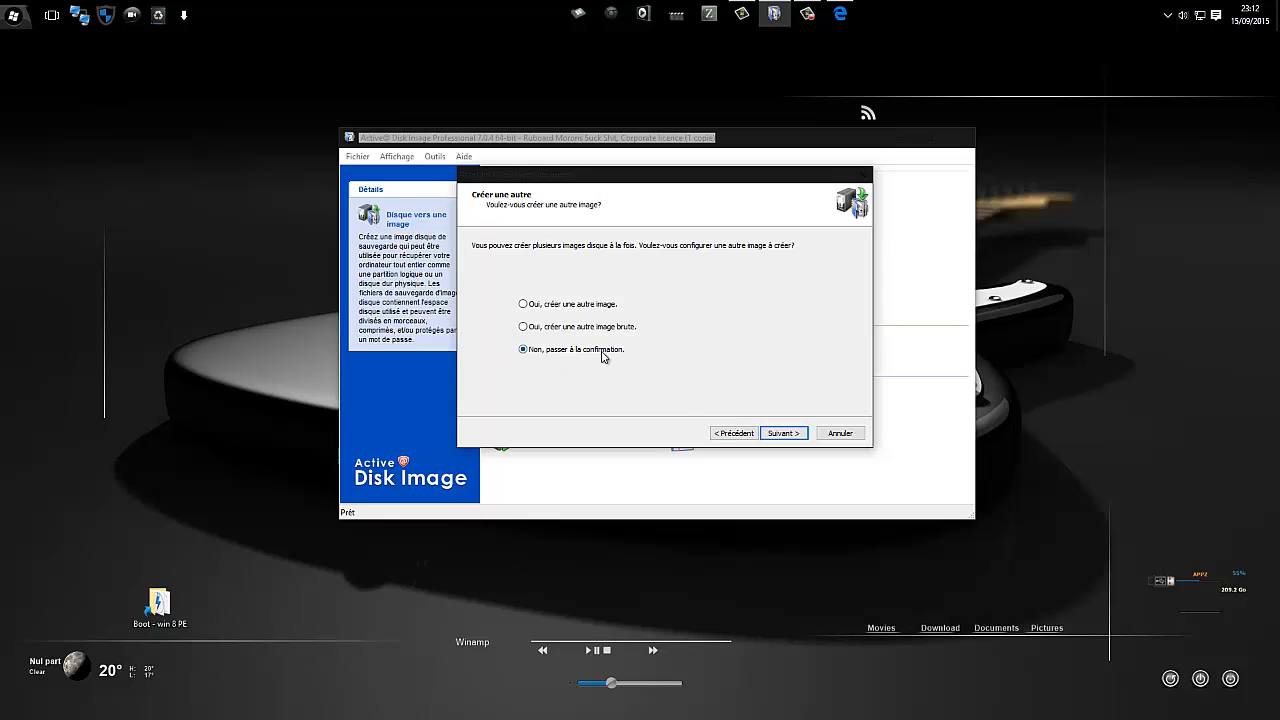
Step: Proceed to the confirmation without another image, toggle Vérifier après la création, and start creating the image
{"action": "left_click", "coordinate": [785, 433]}
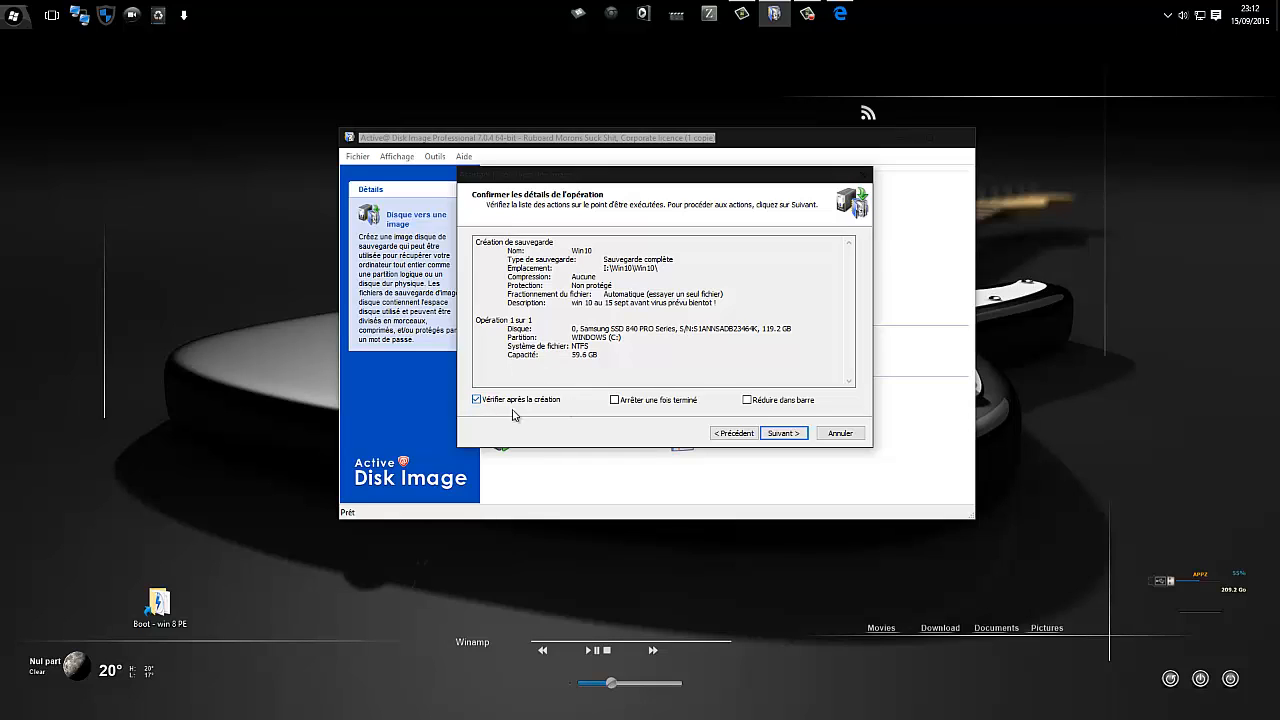
{"action": "left_click", "coordinate": [492, 402]}
{"action": "left_click", "coordinate": [484, 406]}
{"action": "left_click", "coordinate": [478, 402]}
{"action": "left_click", "coordinate": [778, 434]}
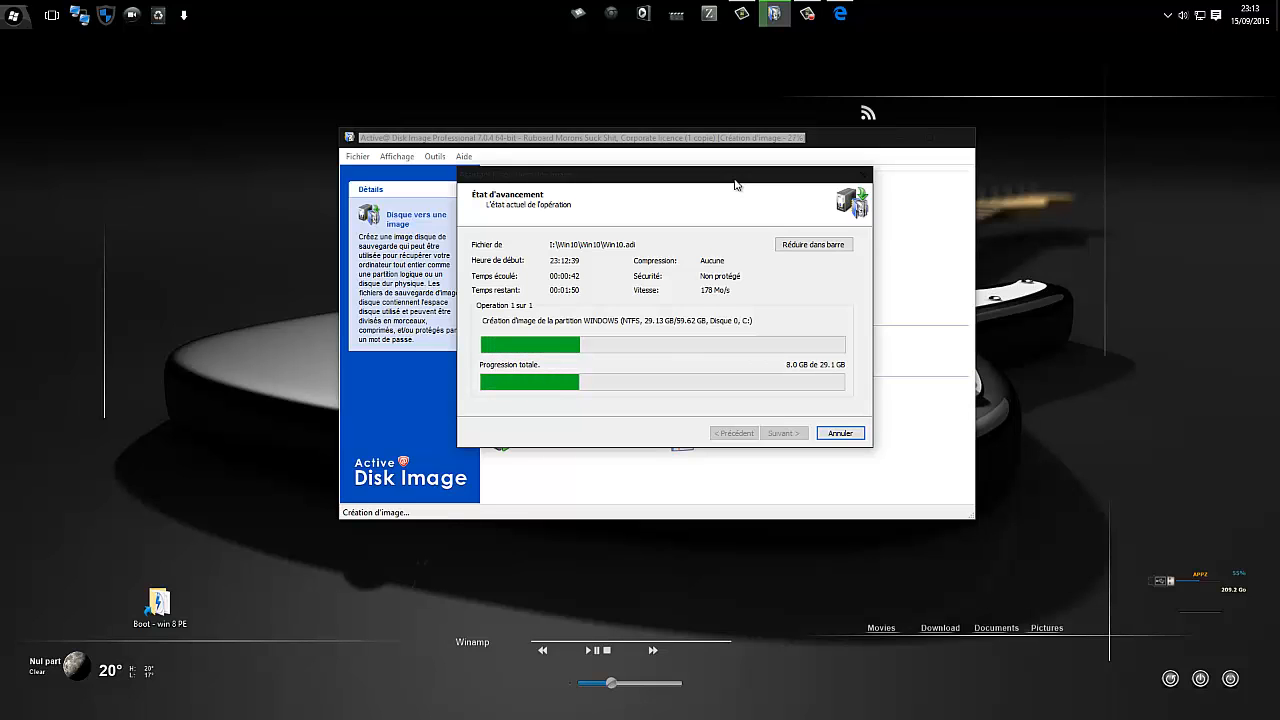
Step: Switch to File Explorer, examine the disk space of the drives in MON PC, and close the window
{"action": "left_click", "coordinate": [579, 15]}
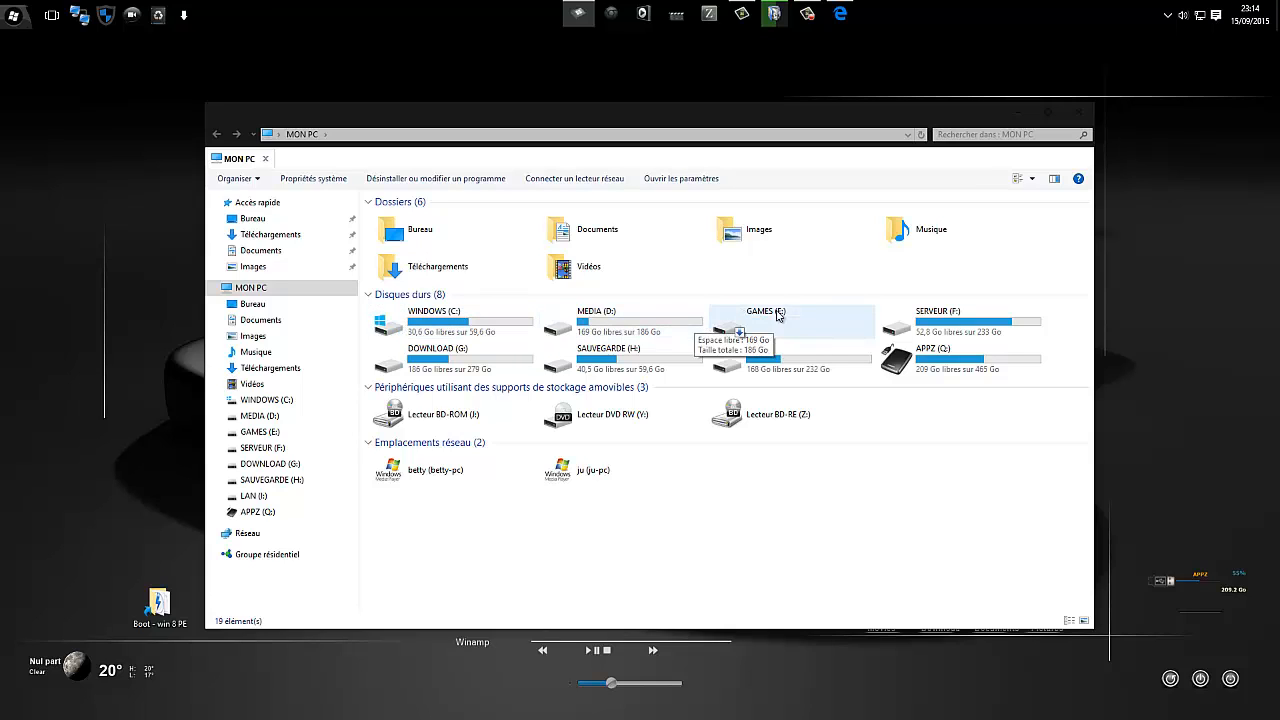
{"action": "left_click", "coordinate": [464, 319]}
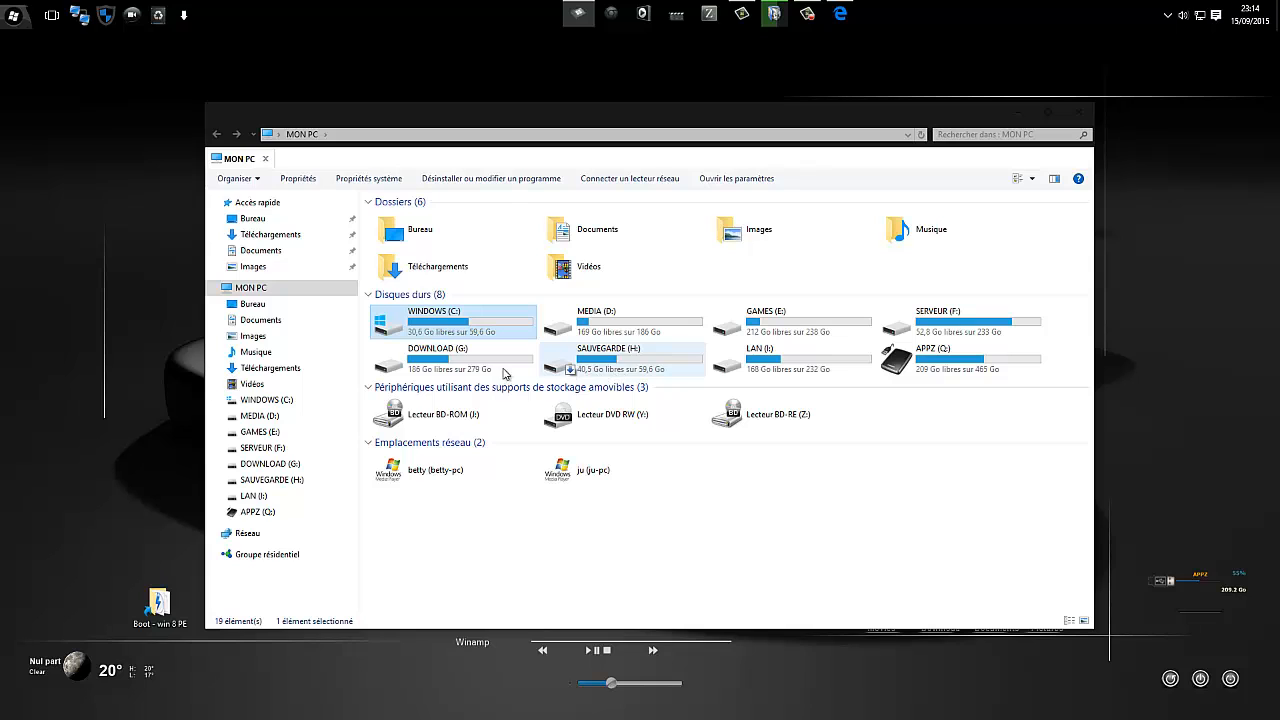
{"action": "left_click", "coordinate": [1077, 116]}
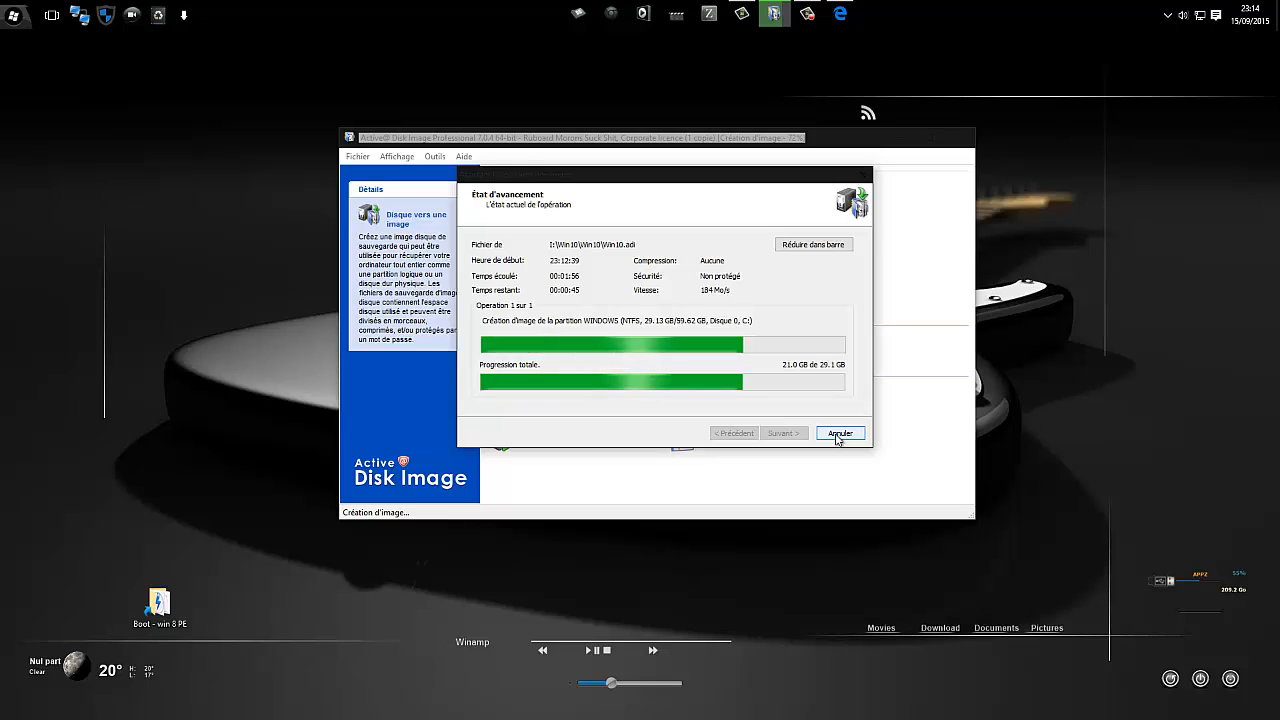
Step: Stop the running image creation and finish the Disque vers une image wizard
{"action": "left_click", "coordinate": [838, 437]}
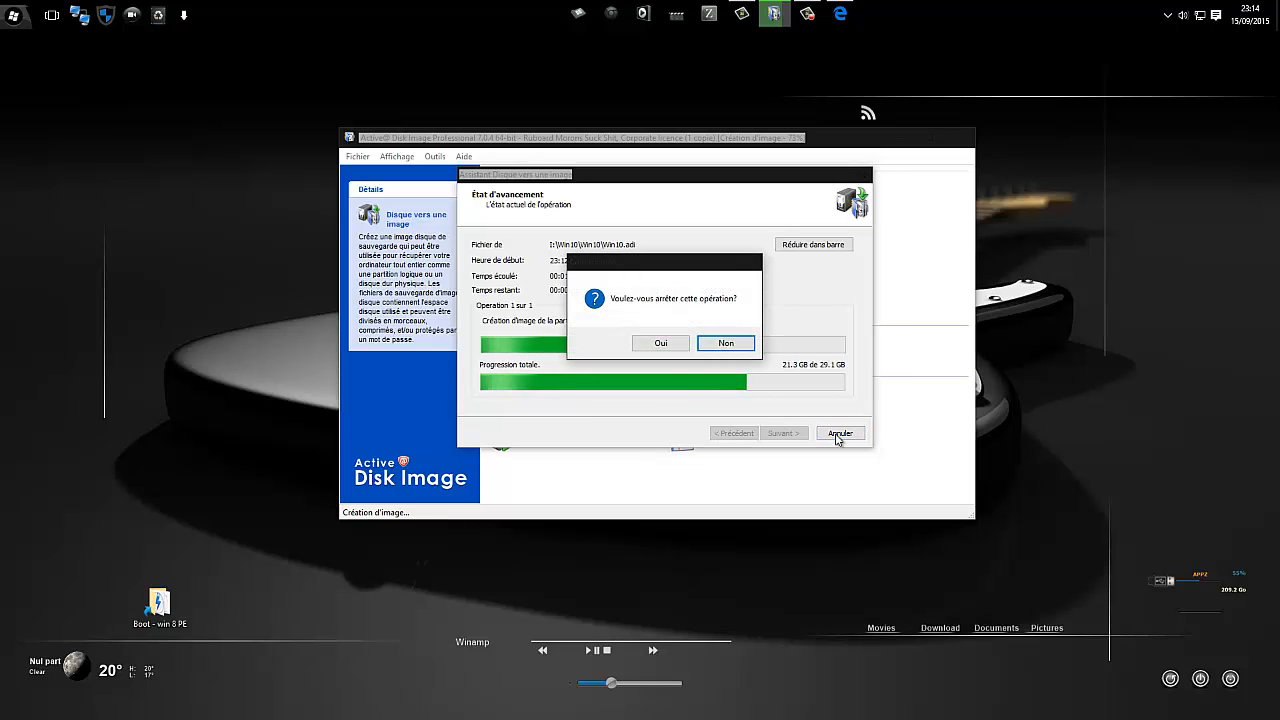
{"action": "left_click", "coordinate": [652, 342]}
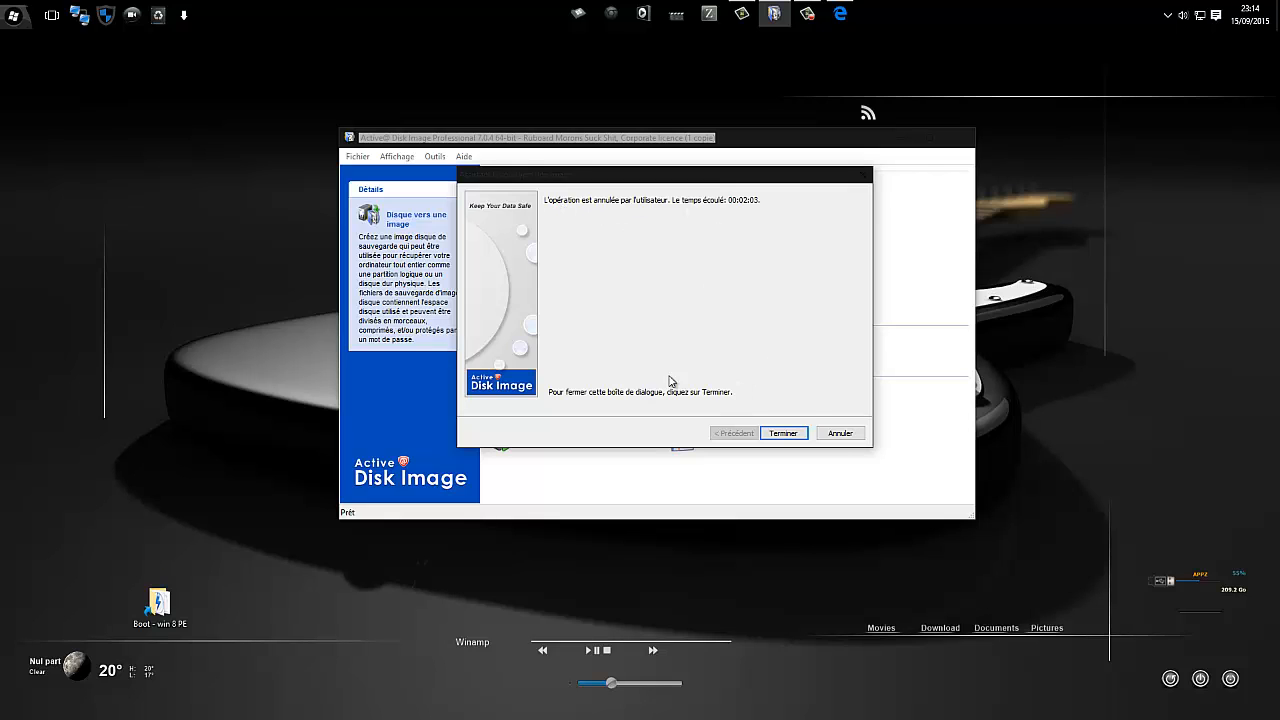
{"action": "left_click", "coordinate": [791, 436]}
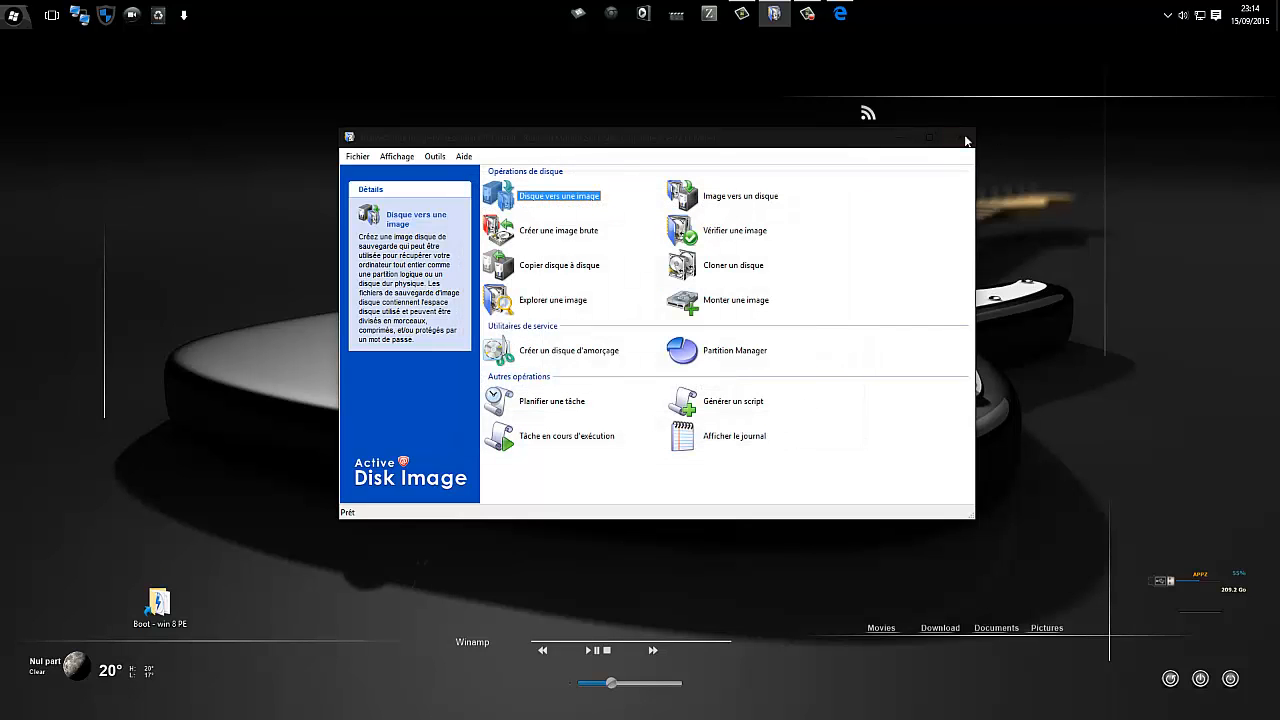
Step: Open the Win10 folder on SAUVEGARDE (H:) in File Explorer and widen the Taille column to read the file sizes
{"action": "left_click", "coordinate": [579, 14]}
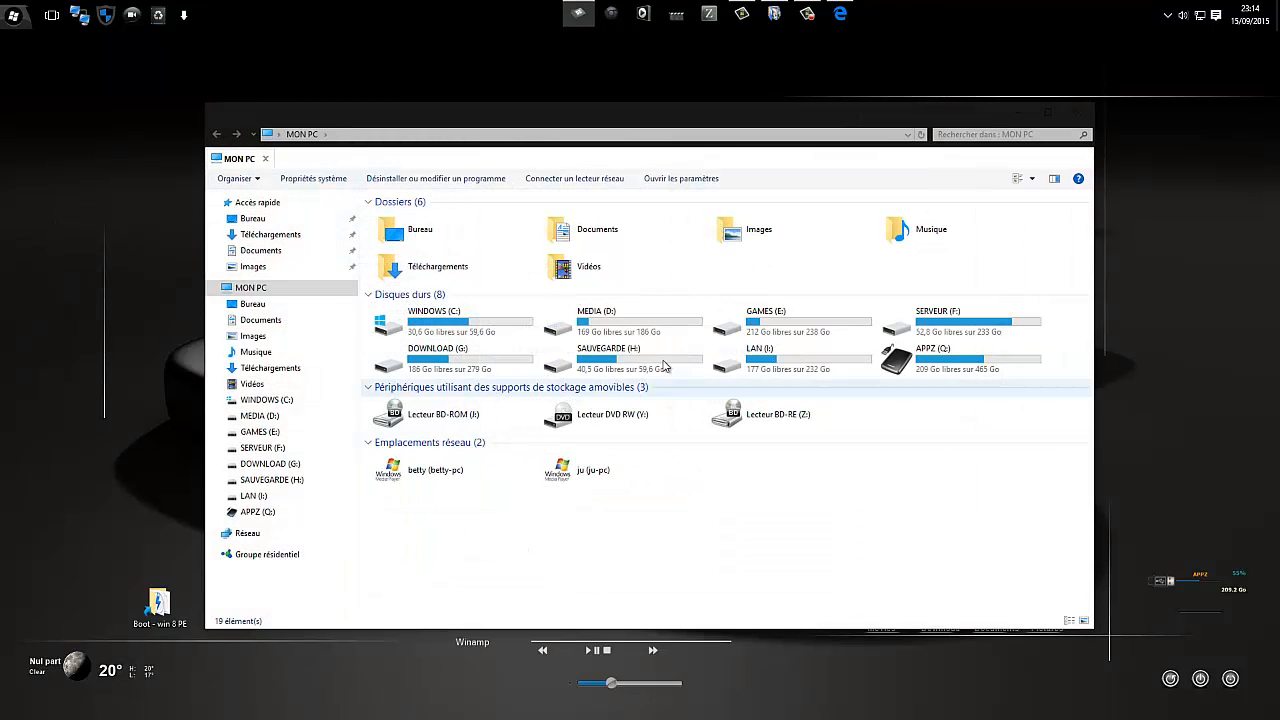
{"action": "double_click", "coordinate": [605, 356]}
{"action": "double_click", "coordinate": [473, 240]}
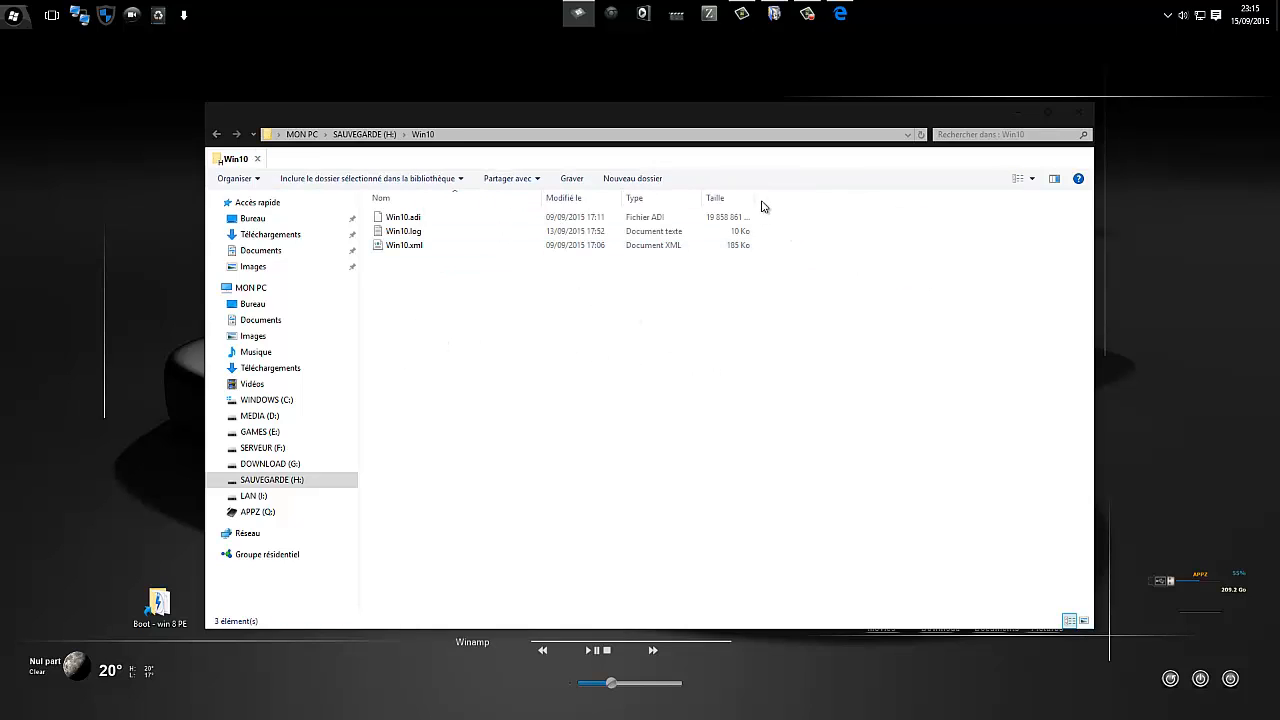
{"action": "left_click_drag", "start_coordinate": [757, 194], "coordinate": [777, 194]}
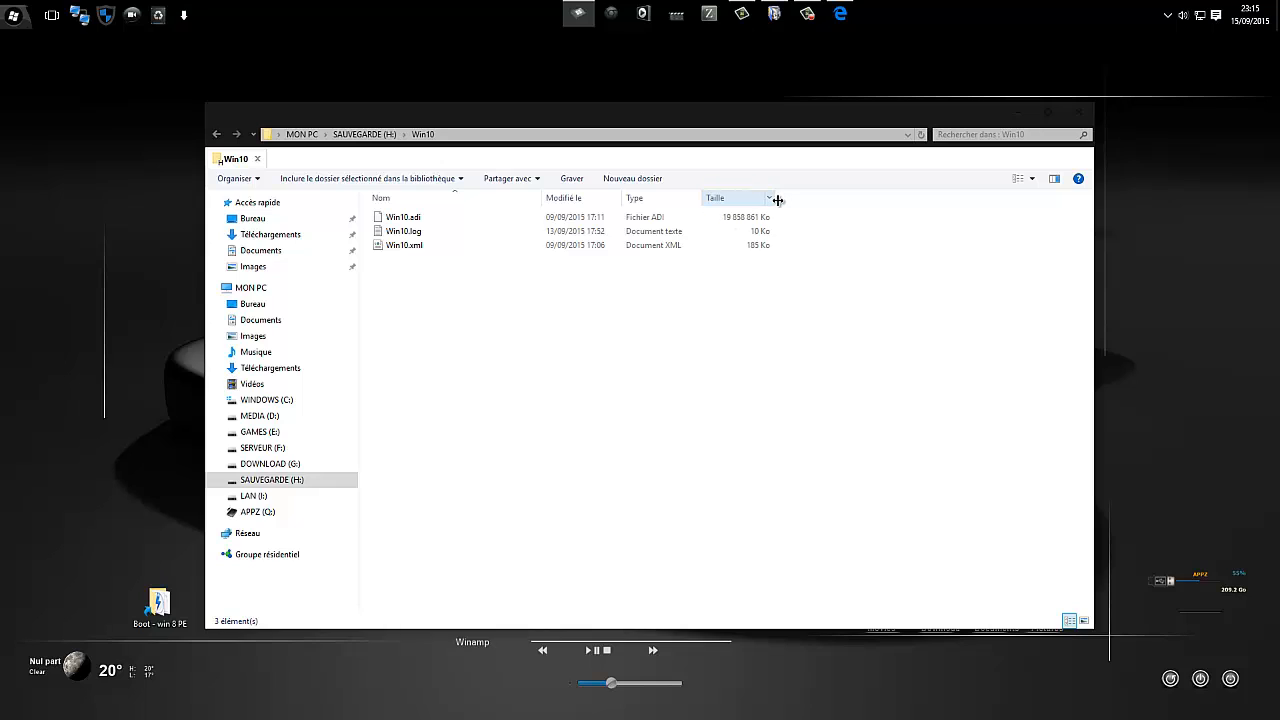
{"action": "left_click", "coordinate": [398, 218]}
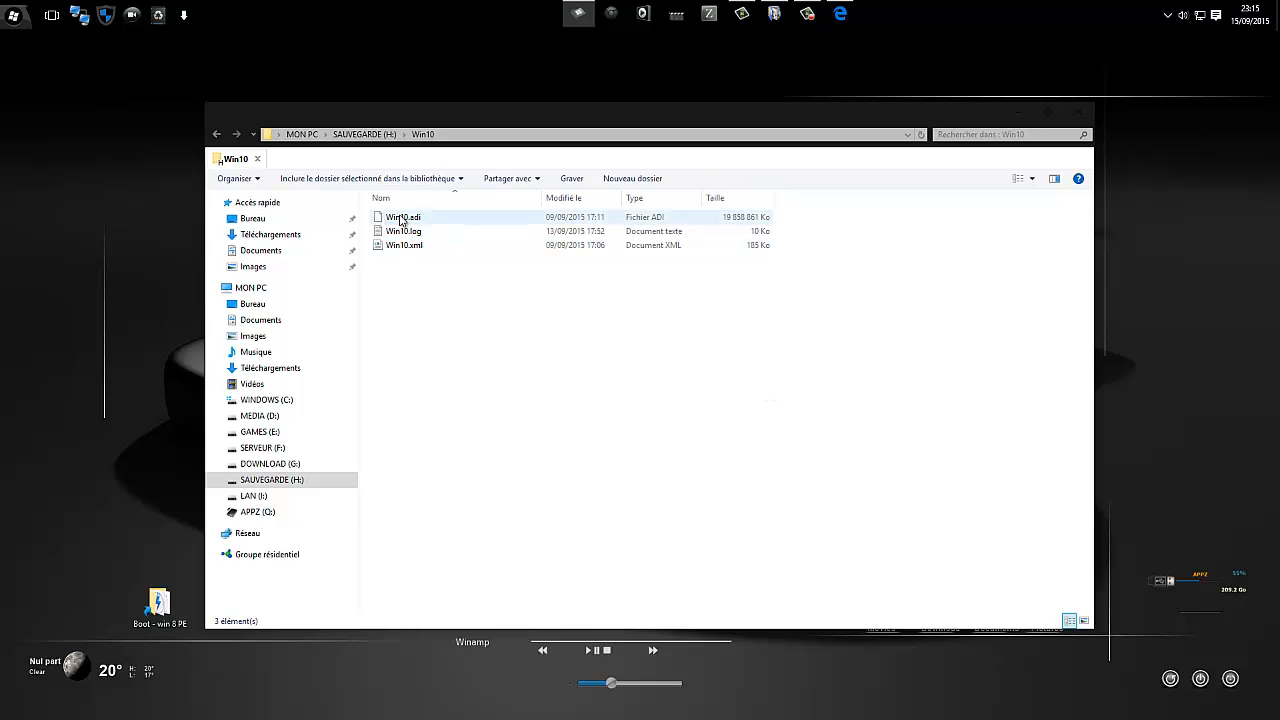
Step: Examine the Win10.adi backup file in the large-icon and detail views, and close the explorer window
{"action": "left_click", "coordinate": [1083, 621]}
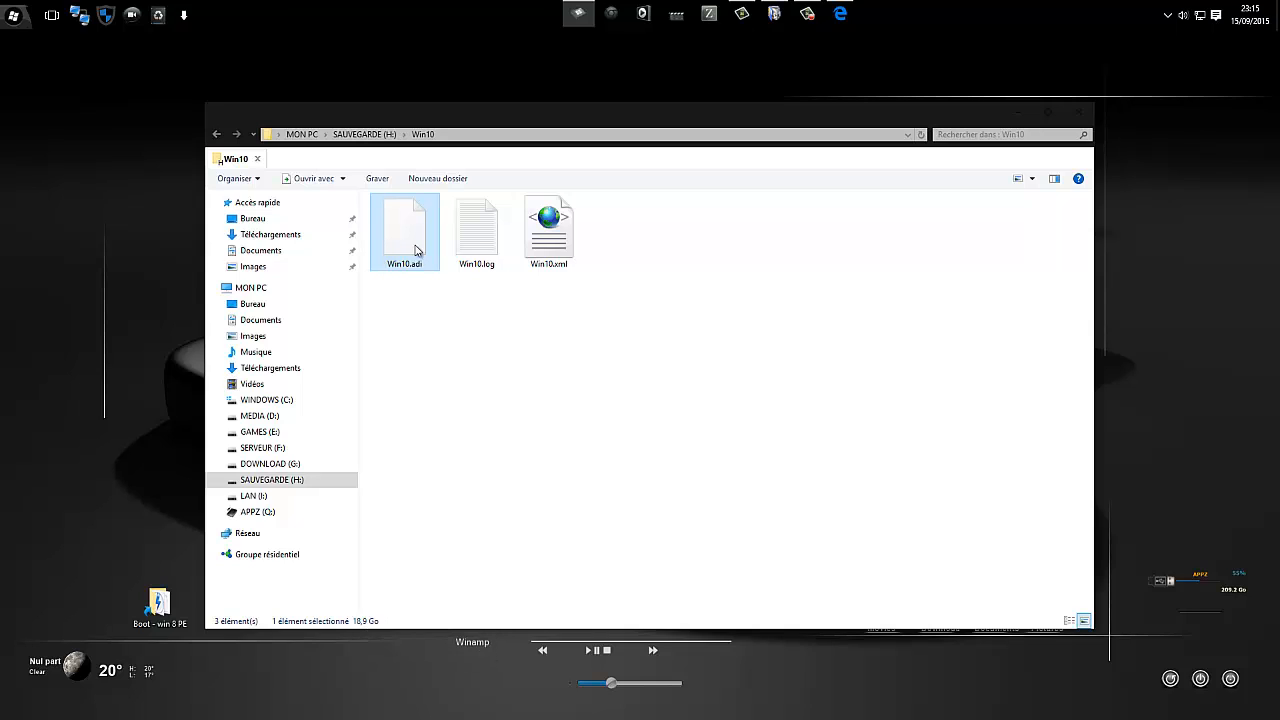
{"action": "left_click", "coordinate": [507, 404]}
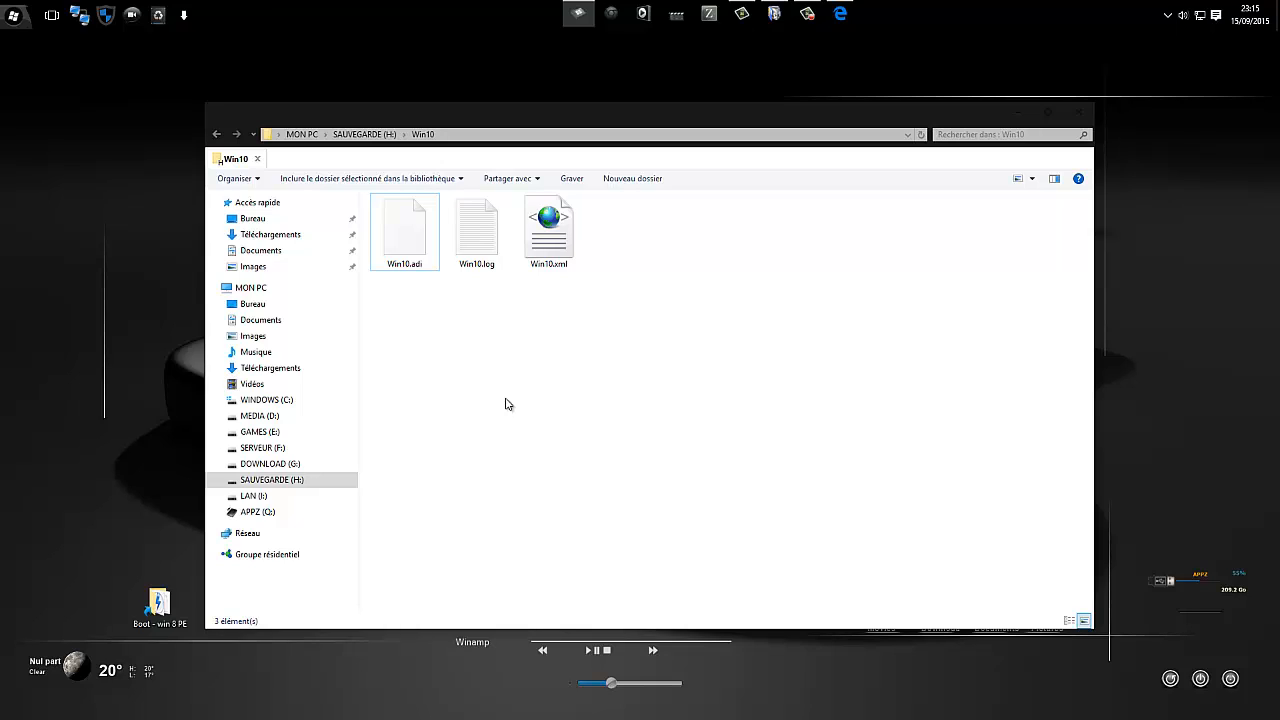
{"action": "left_click", "coordinate": [416, 248]}
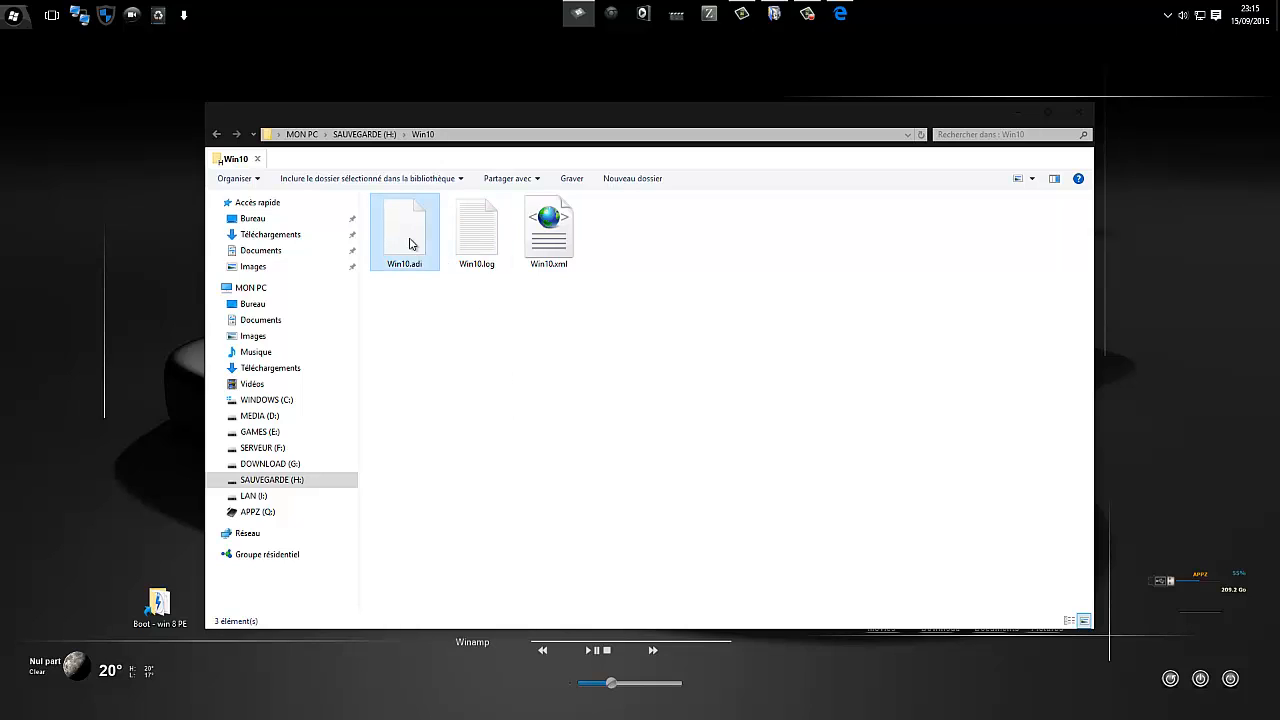
{"action": "left_click", "coordinate": [489, 391]}
{"action": "left_click", "coordinate": [409, 243]}
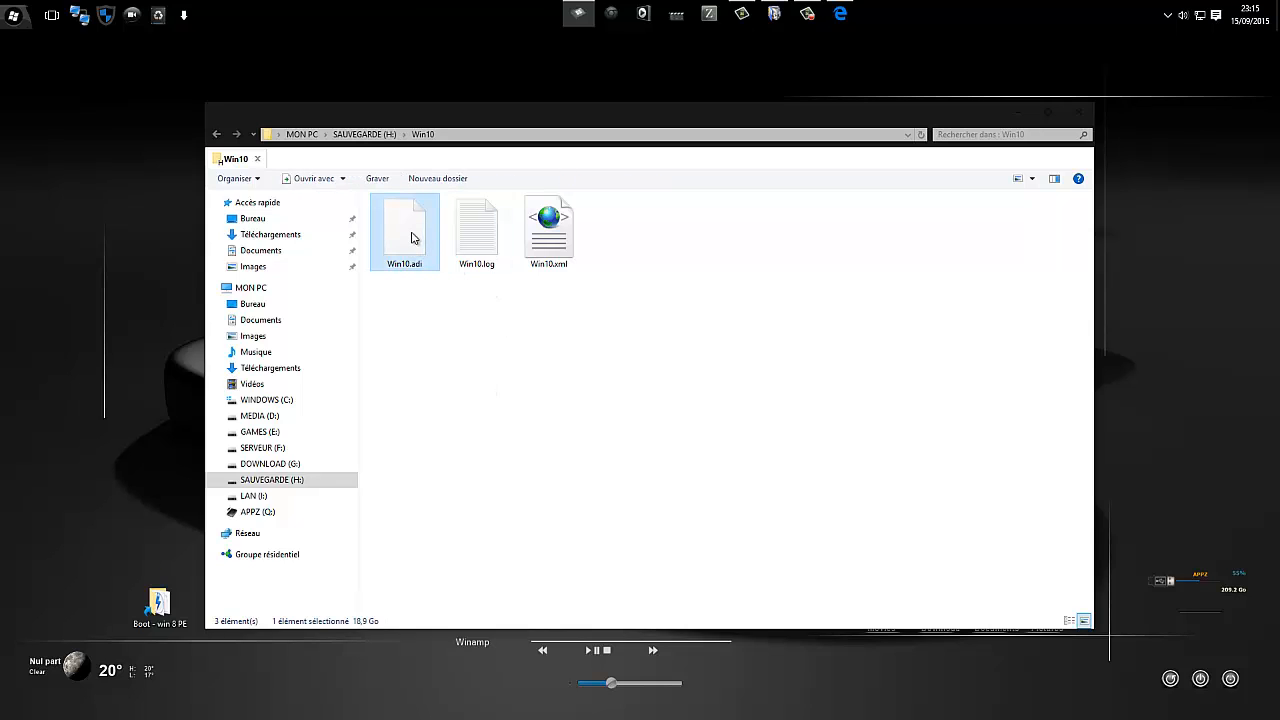
{"action": "left_click", "coordinate": [587, 383]}
{"action": "left_click", "coordinate": [420, 216]}
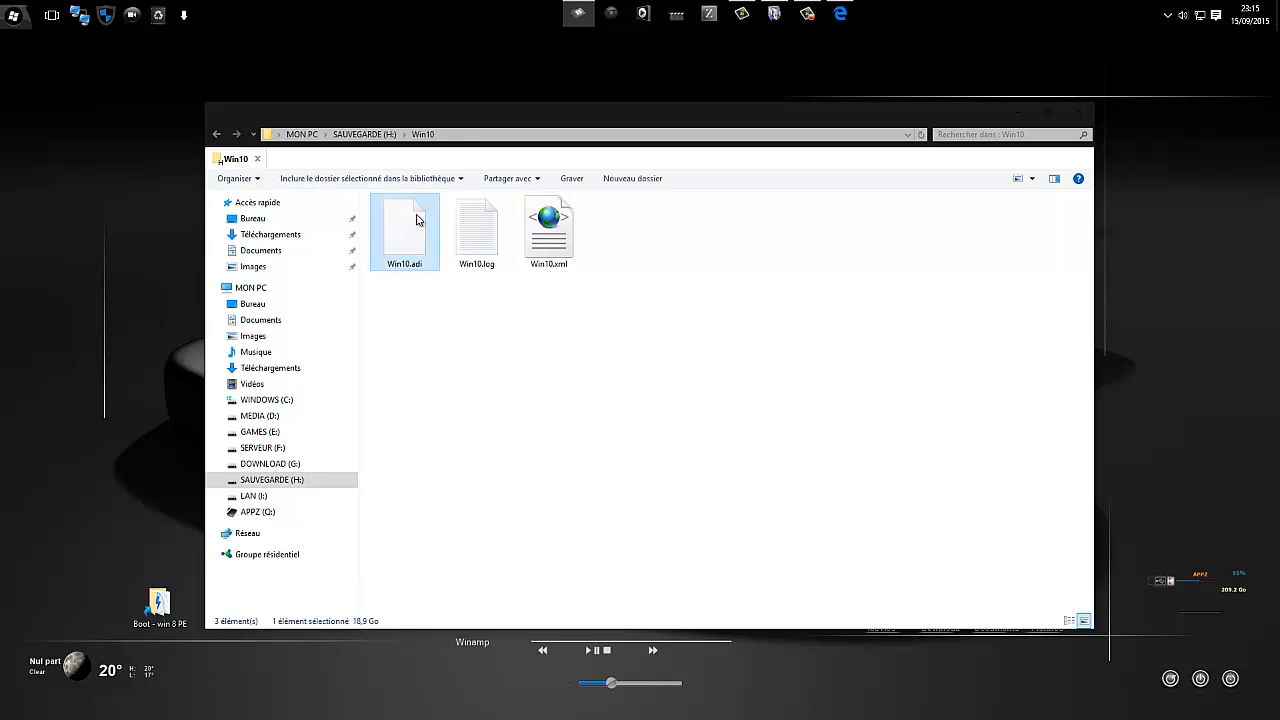
{"action": "left_click", "coordinate": [828, 406]}
{"action": "left_click", "coordinate": [404, 238]}
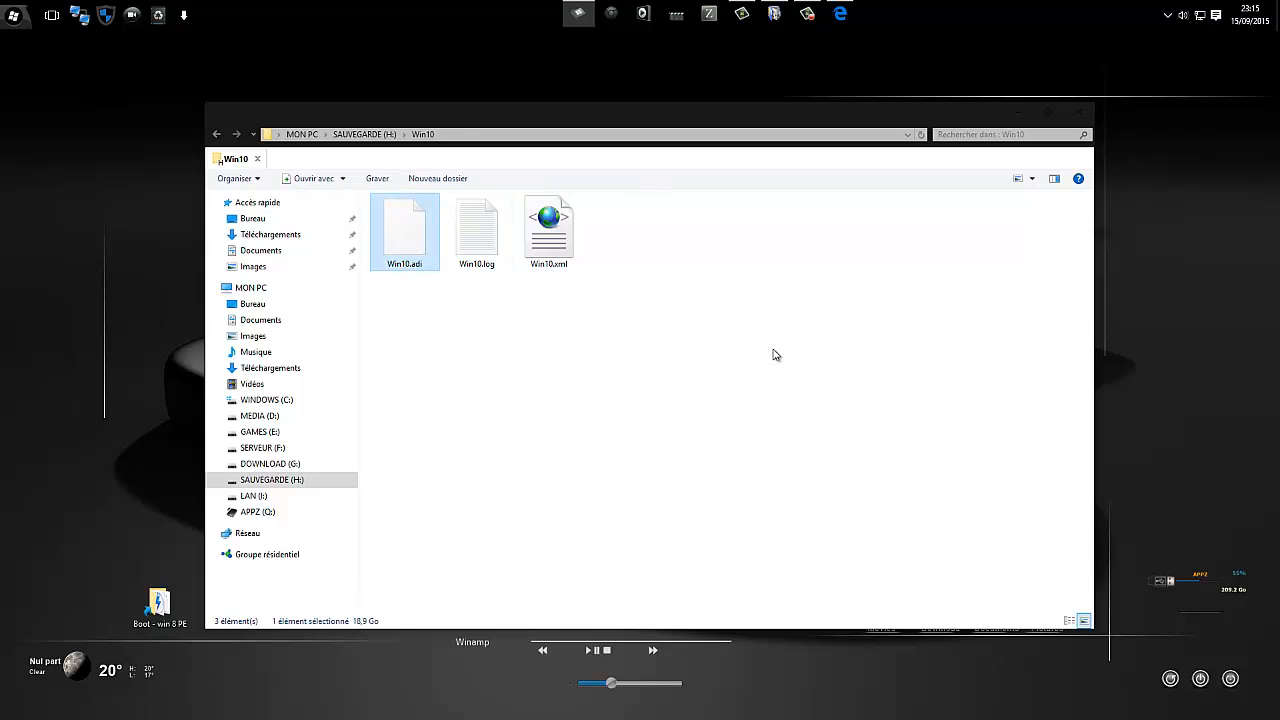
{"action": "left_click", "coordinate": [763, 354]}
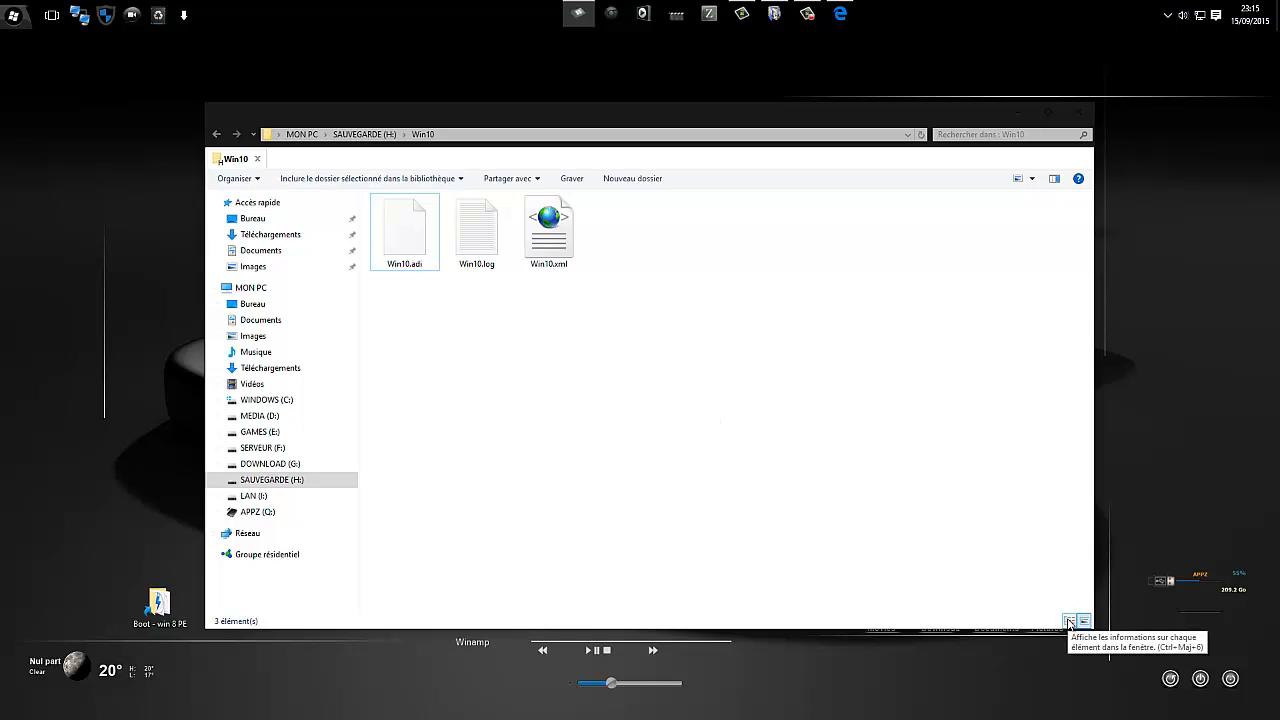
{"action": "left_click", "coordinate": [1069, 622]}
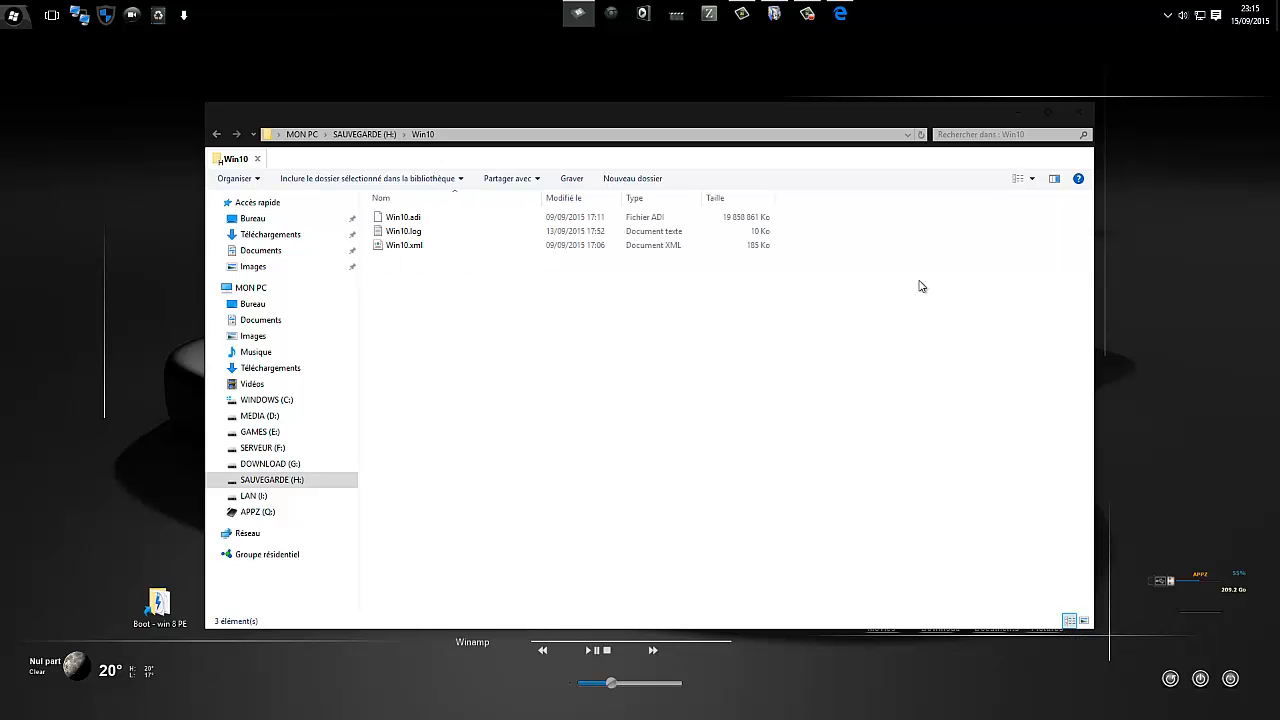
{"action": "left_click", "coordinate": [416, 221]}
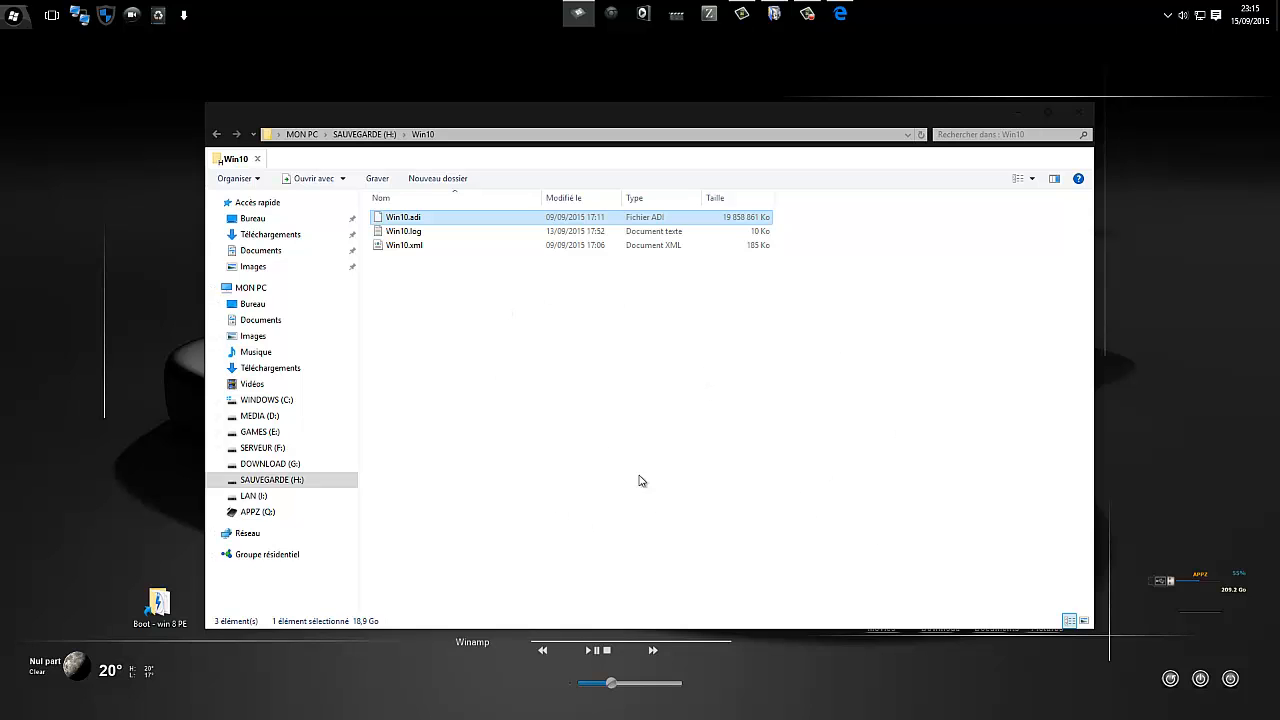
{"action": "left_click", "coordinate": [1077, 112]}
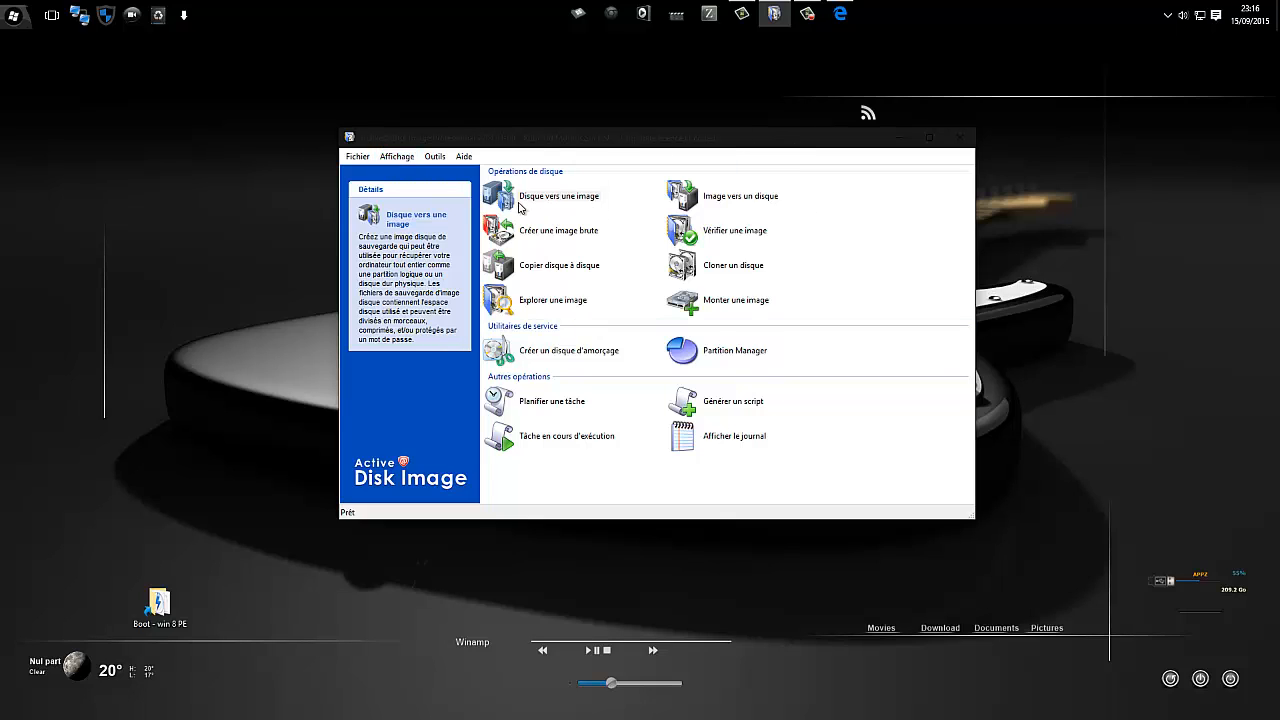
Step: Start Explorer une image and open the existing Win10.adi backup from the Win10 folder on SAUVEGARDE (H:)
{"action": "left_click", "coordinate": [537, 303]}
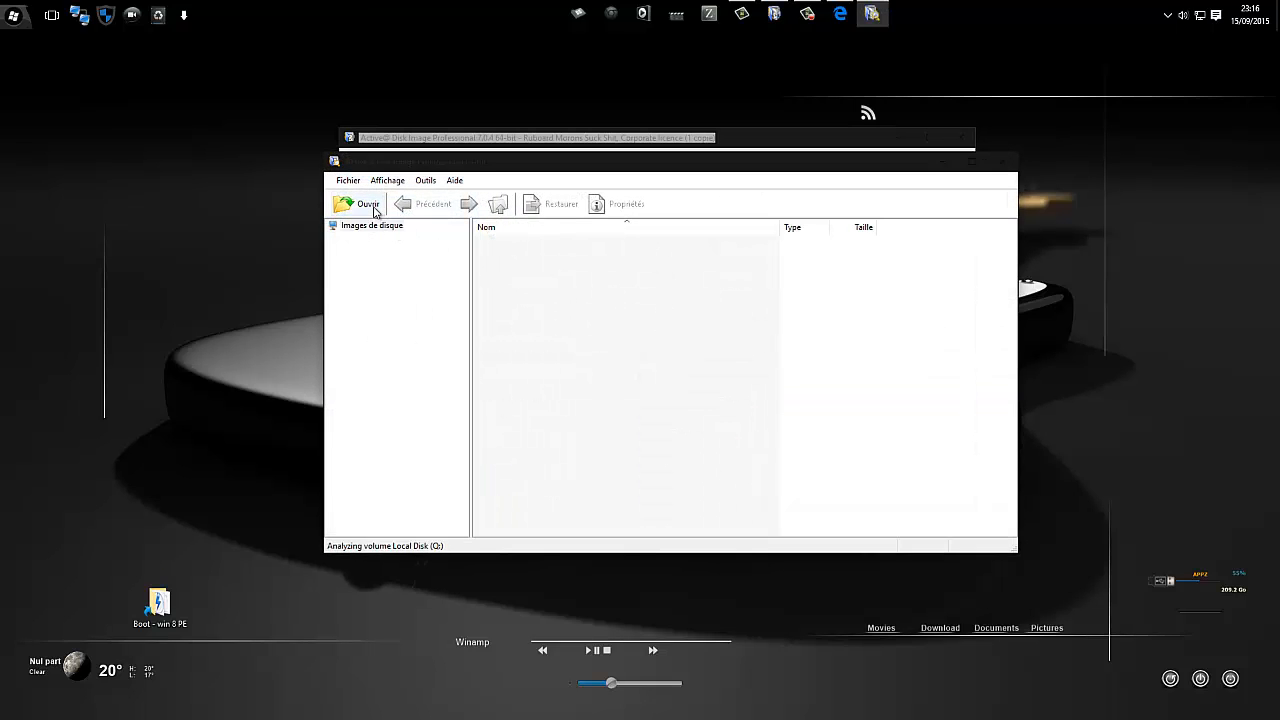
{"action": "left_click", "coordinate": [370, 204]}
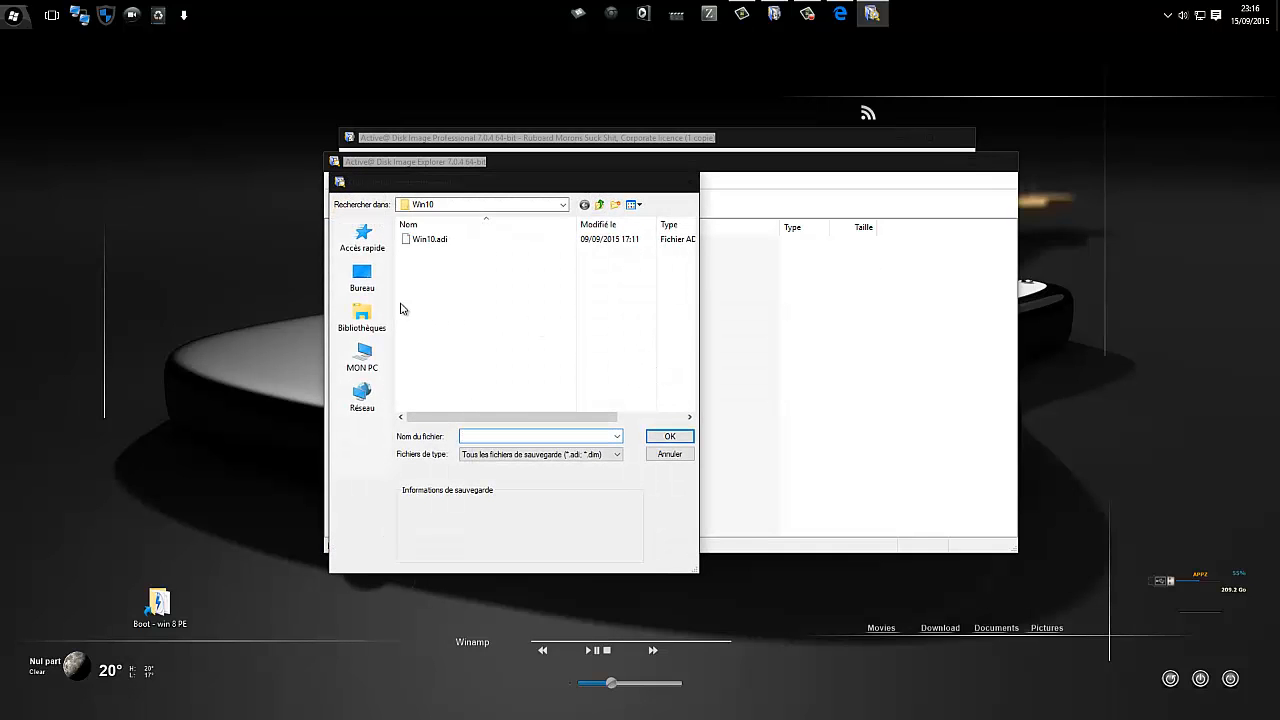
{"action": "left_click", "coordinate": [423, 241]}
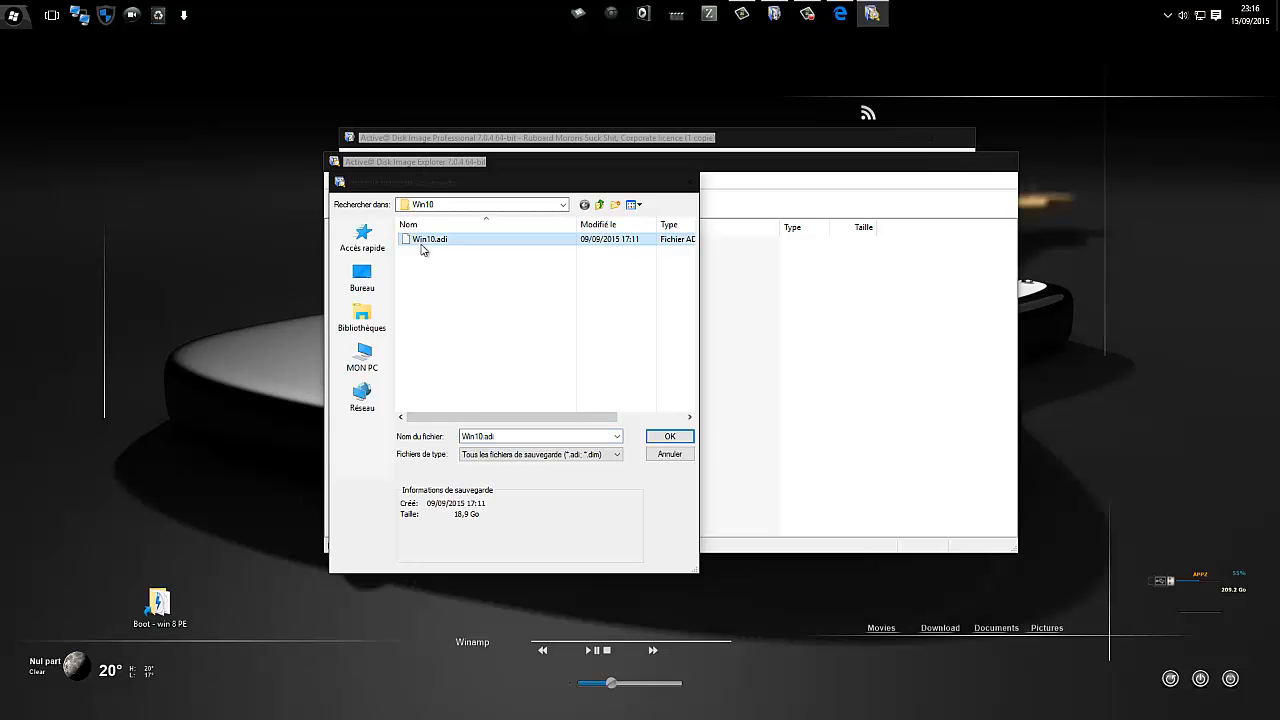
{"action": "left_click", "coordinate": [669, 438]}
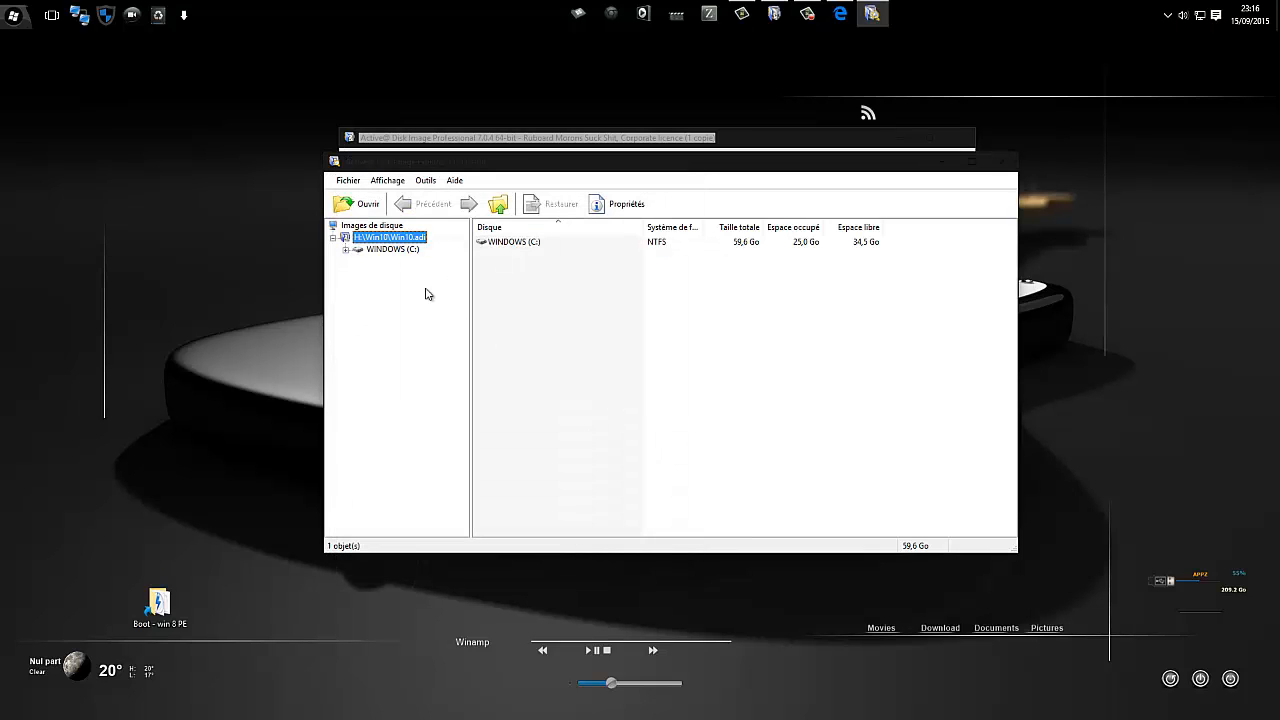
Step: Show the contents of WINDOWS (C:) in the backup image and place the live C: drive beside it in File Explorer's details view
{"action": "left_click", "coordinate": [393, 249]}
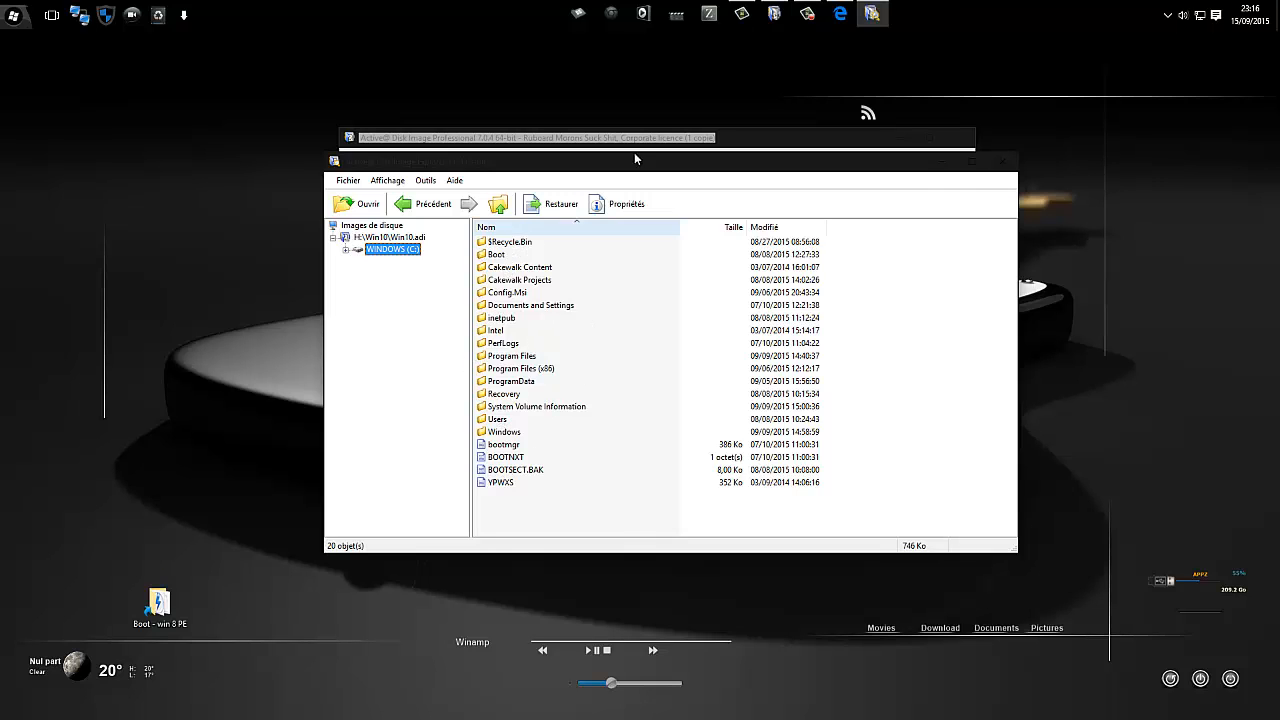
{"action": "left_click", "coordinate": [578, 13]}
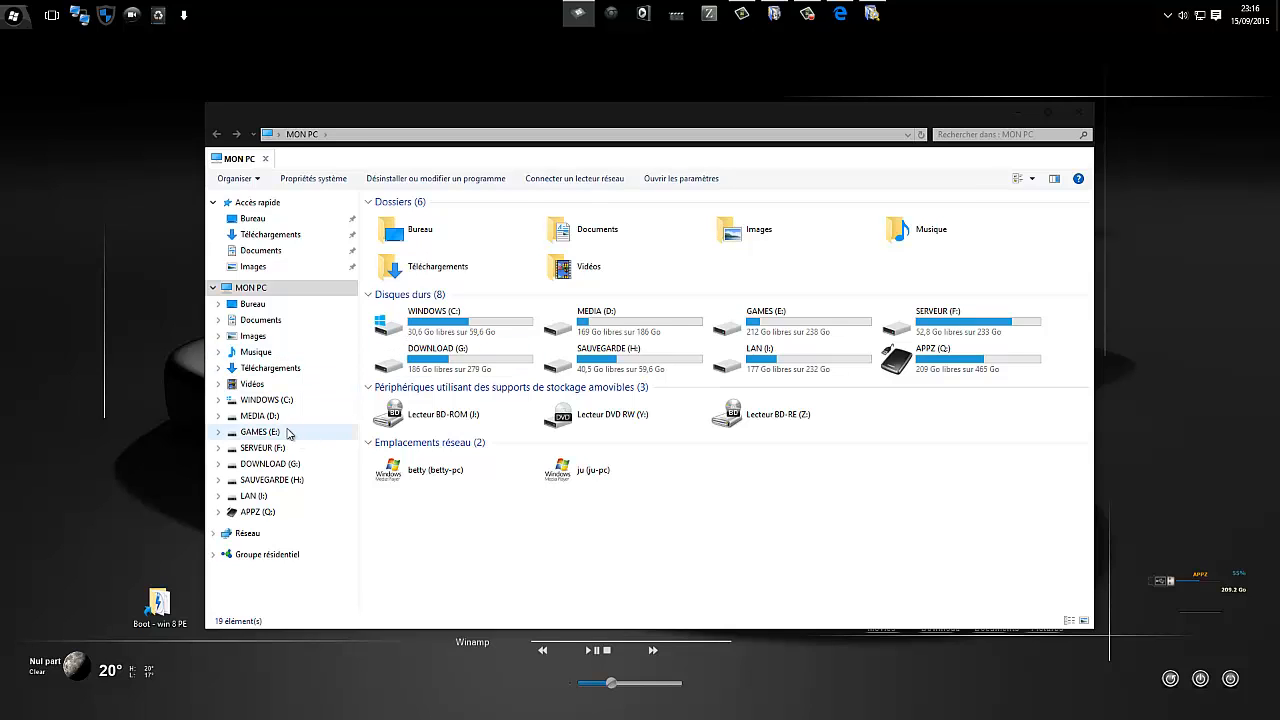
{"action": "left_click", "coordinate": [266, 399]}
{"action": "left_click", "coordinate": [1069, 621]}
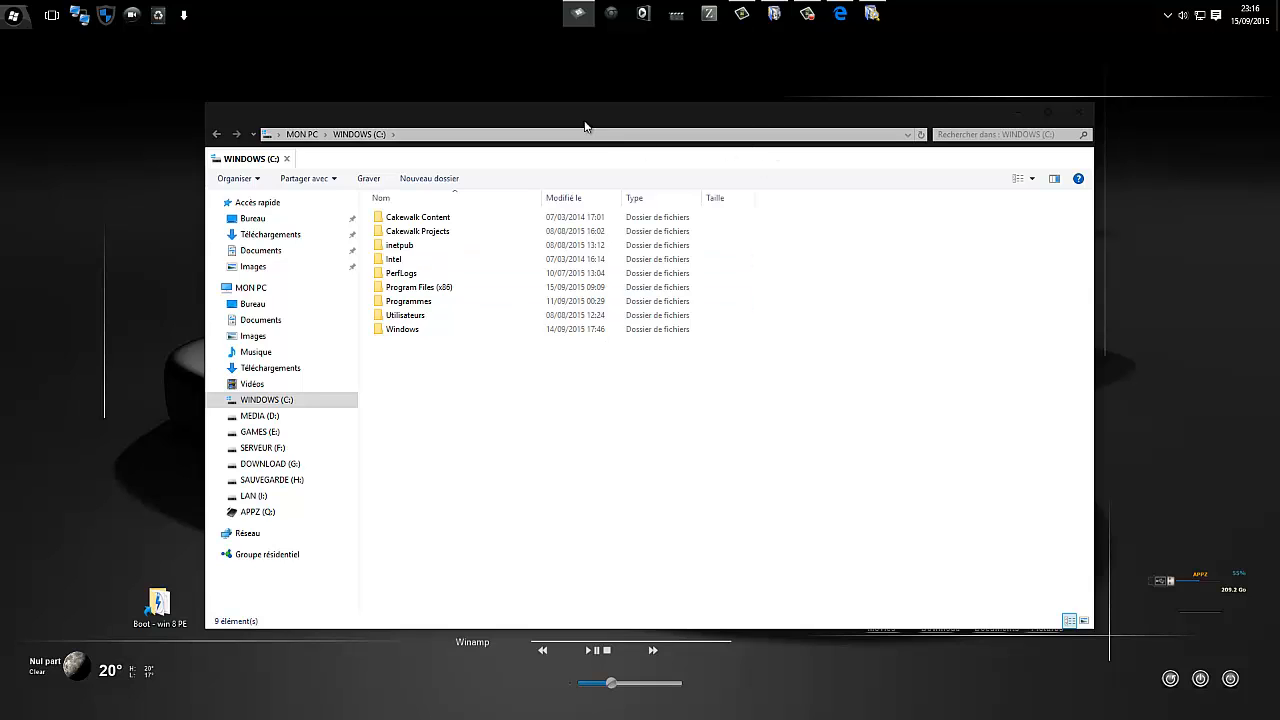
{"action": "left_click_drag", "start_coordinate": [593, 128], "coordinate": [1055, 171]}
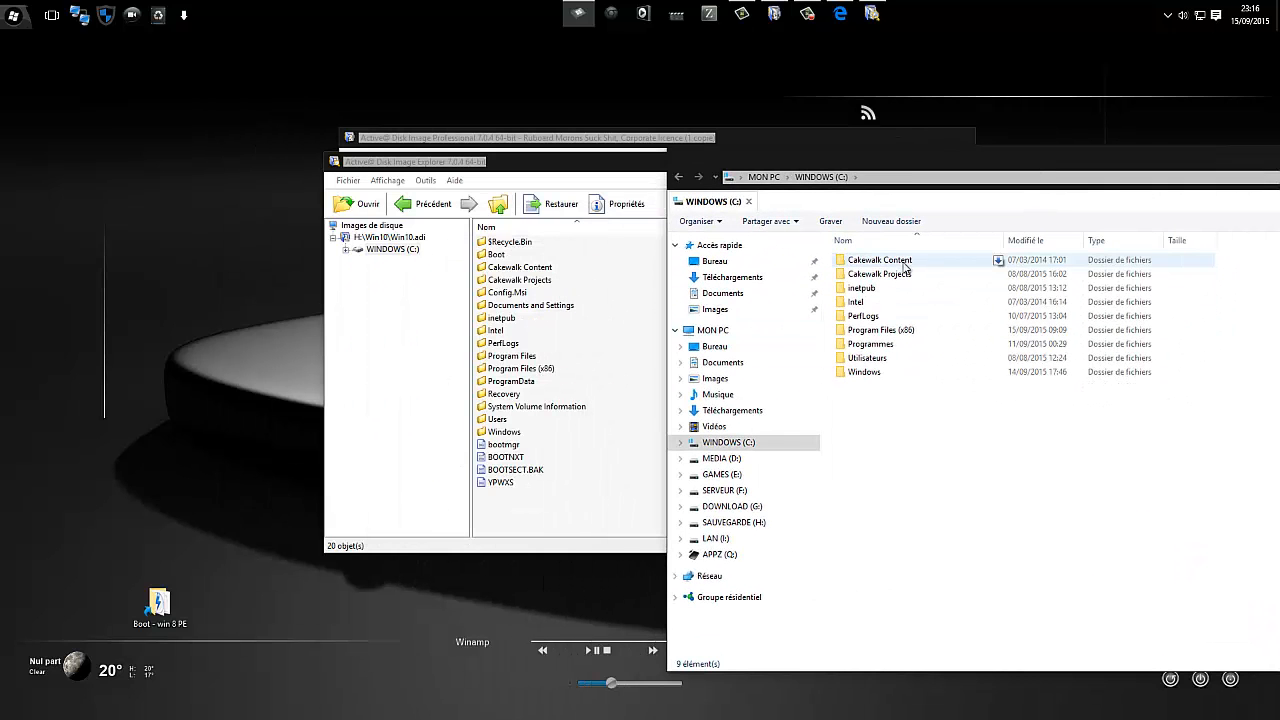
Step: Compare the image's root folders, such as $Recycle.Bin and Boot, with the live C: drive, and close the File Explorer window
{"action": "left_click", "coordinate": [509, 253]}
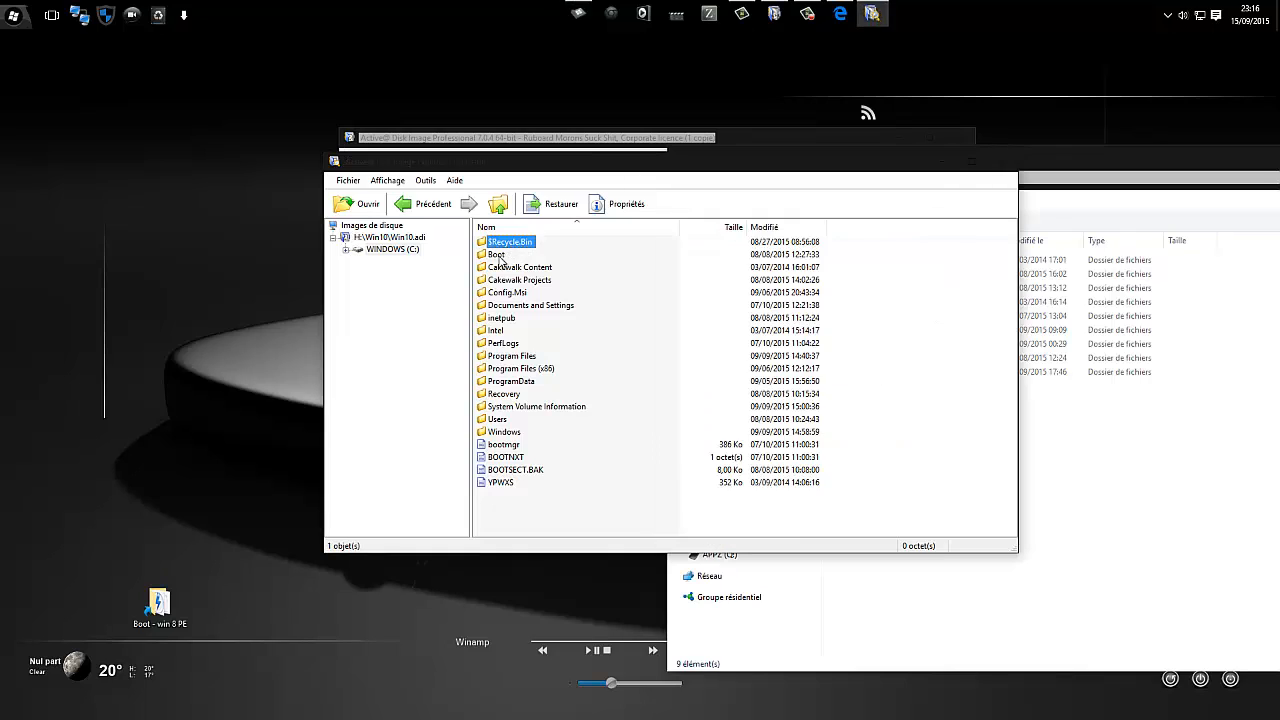
{"action": "left_click", "coordinate": [513, 244]}
{"action": "left_click", "coordinate": [493, 256]}
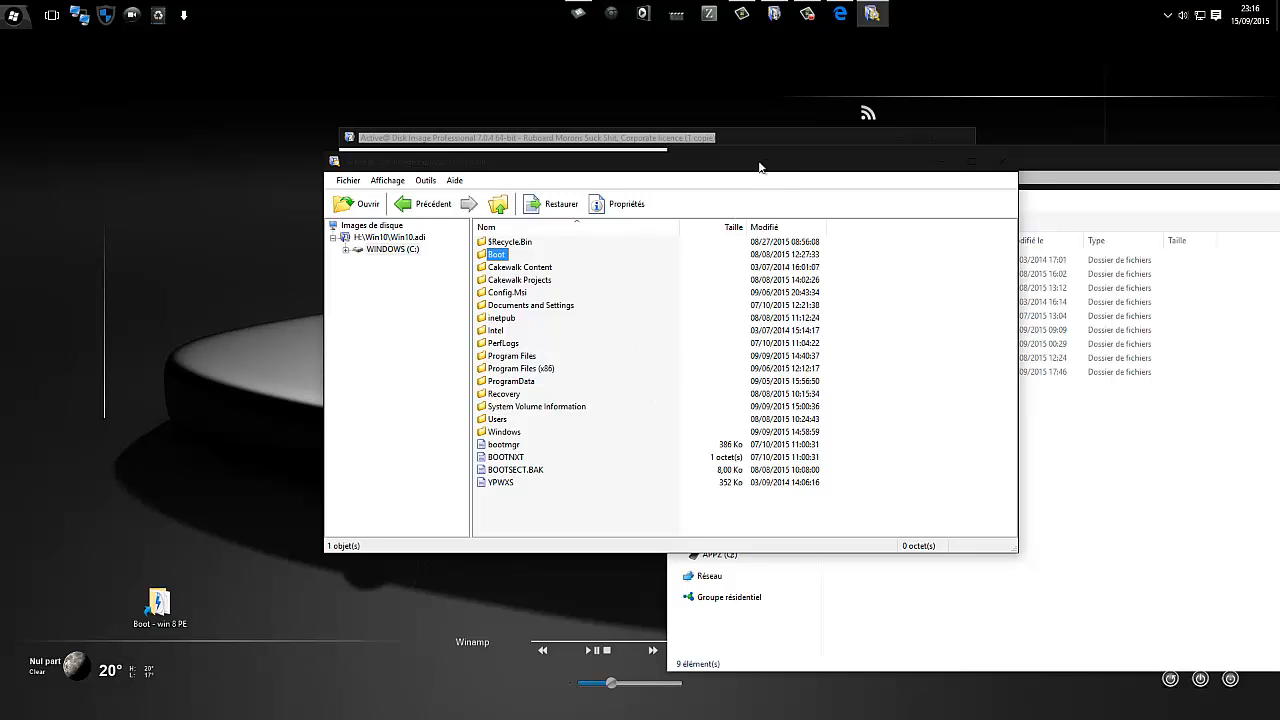
{"action": "left_click_drag", "start_coordinate": [760, 167], "coordinate": [521, 147]}
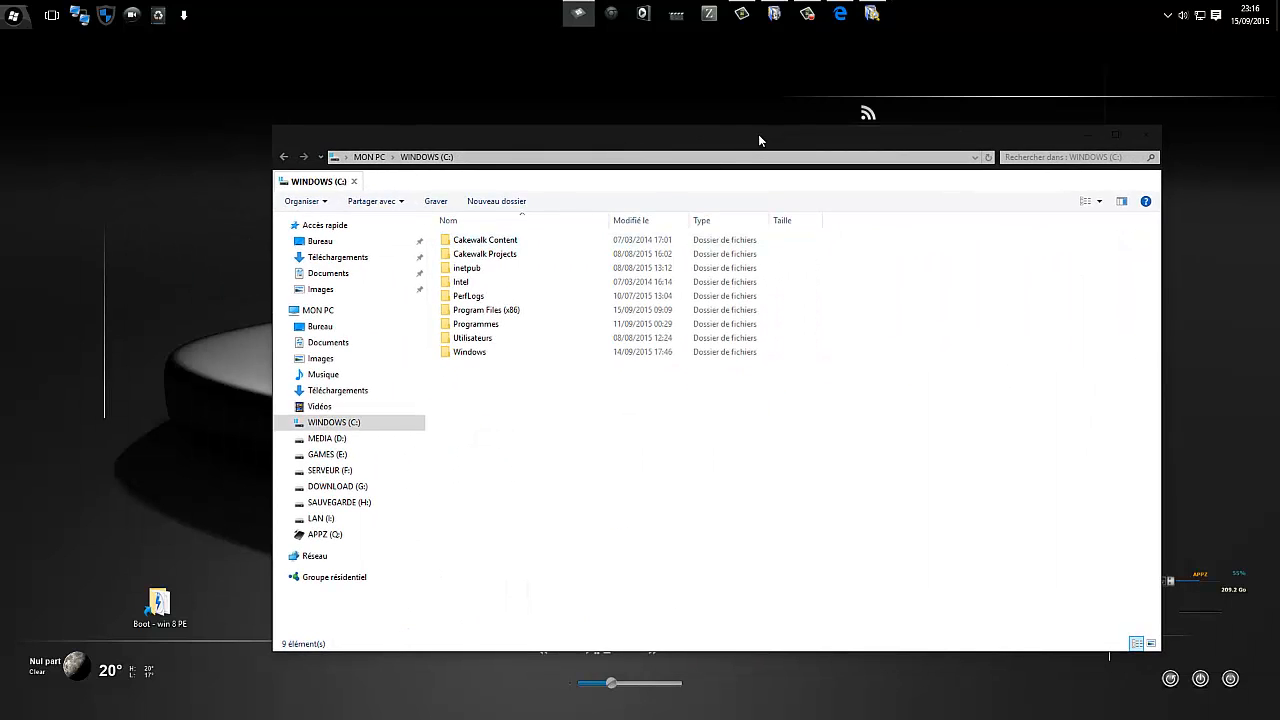
{"action": "left_click_drag", "start_coordinate": [758, 134], "coordinate": [700, 111]}
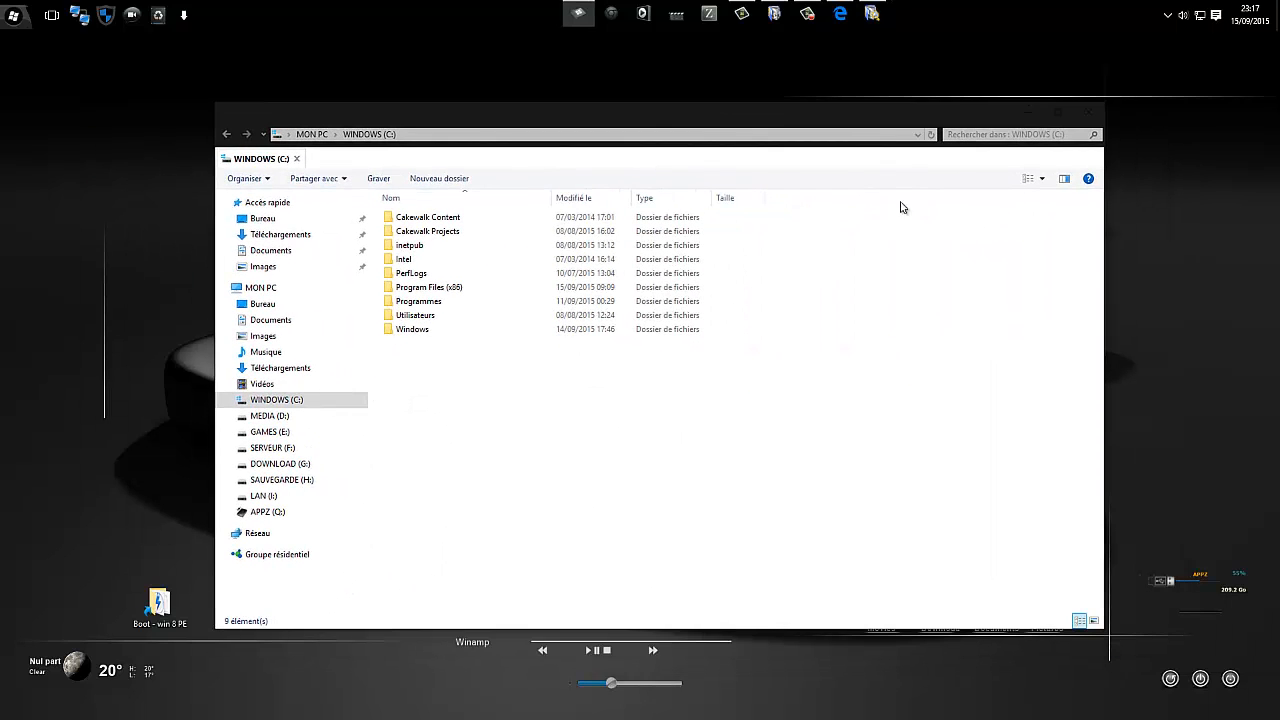
{"action": "left_click", "coordinate": [1092, 114]}
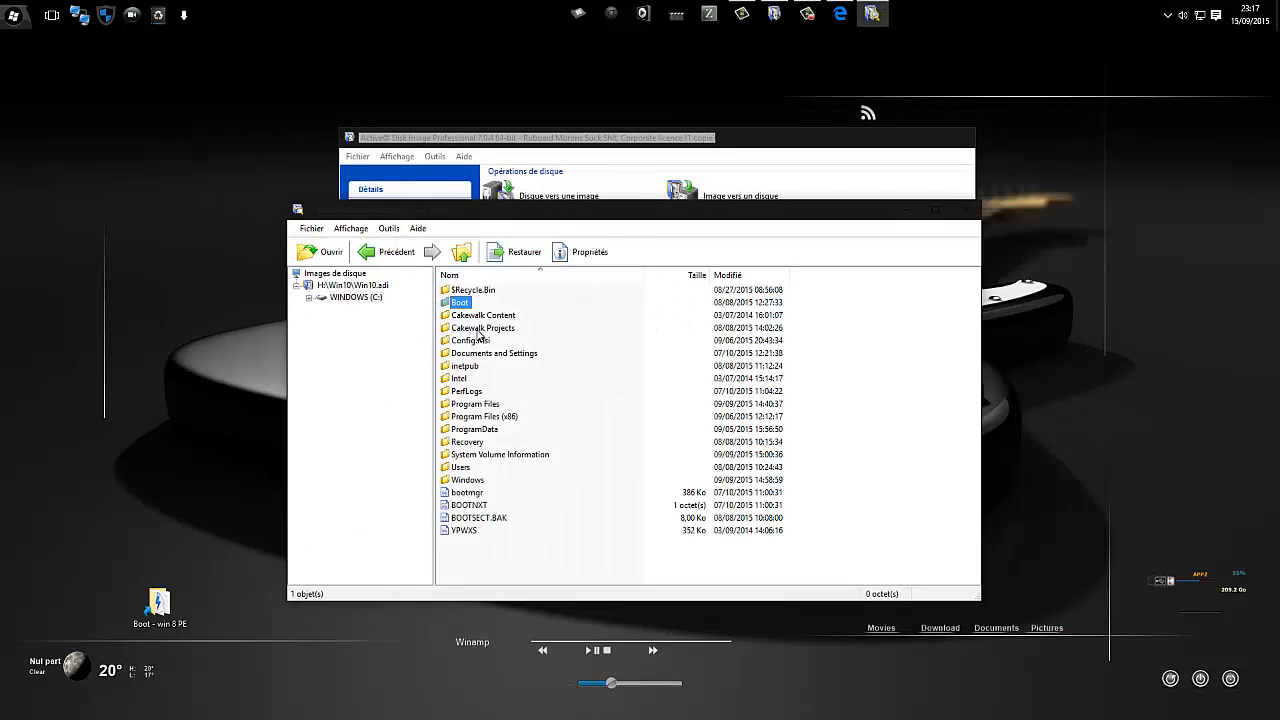
Step: Open Program Files (x86) in the backup image and examine its contents down to the loose files at the end
{"action": "double_click", "coordinate": [478, 416]}
{"action": "scroll", "coordinate": [602, 405], "scroll_direction": "down", "scroll_amount": 10}
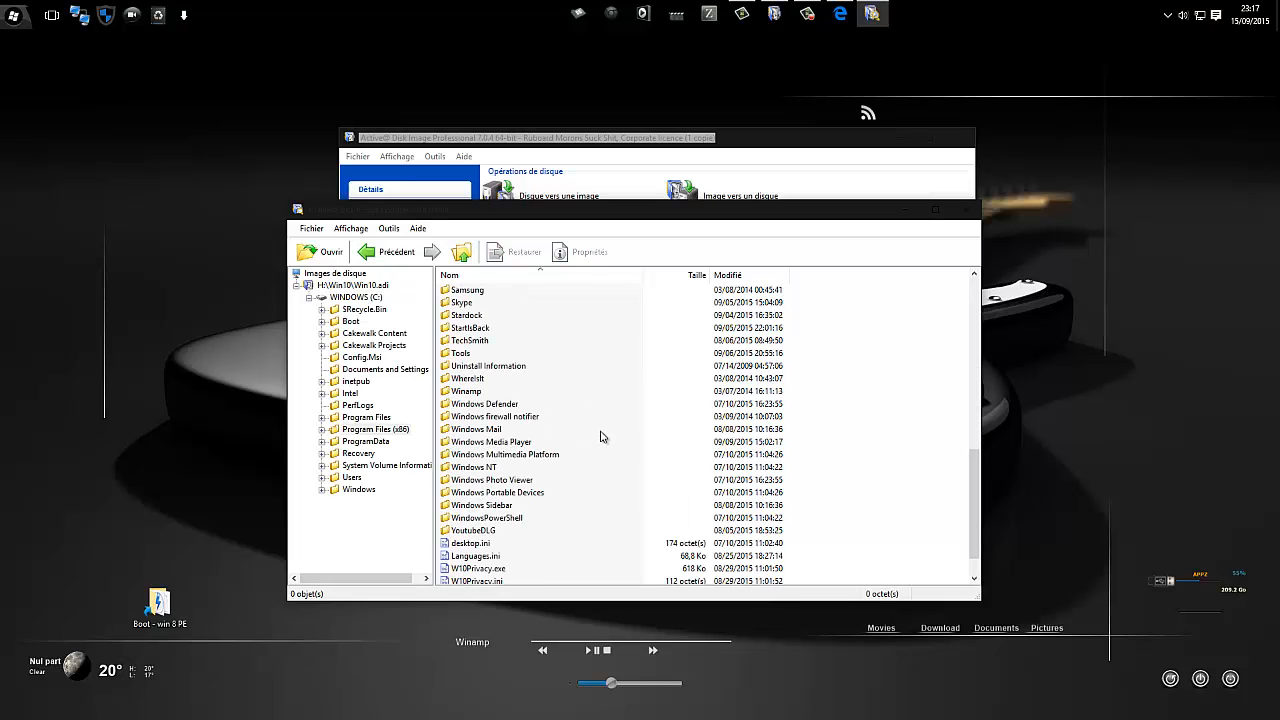
{"action": "scroll", "coordinate": [601, 436], "scroll_direction": "down", "scroll_amount": 1}
{"action": "left_click", "coordinate": [486, 507]}
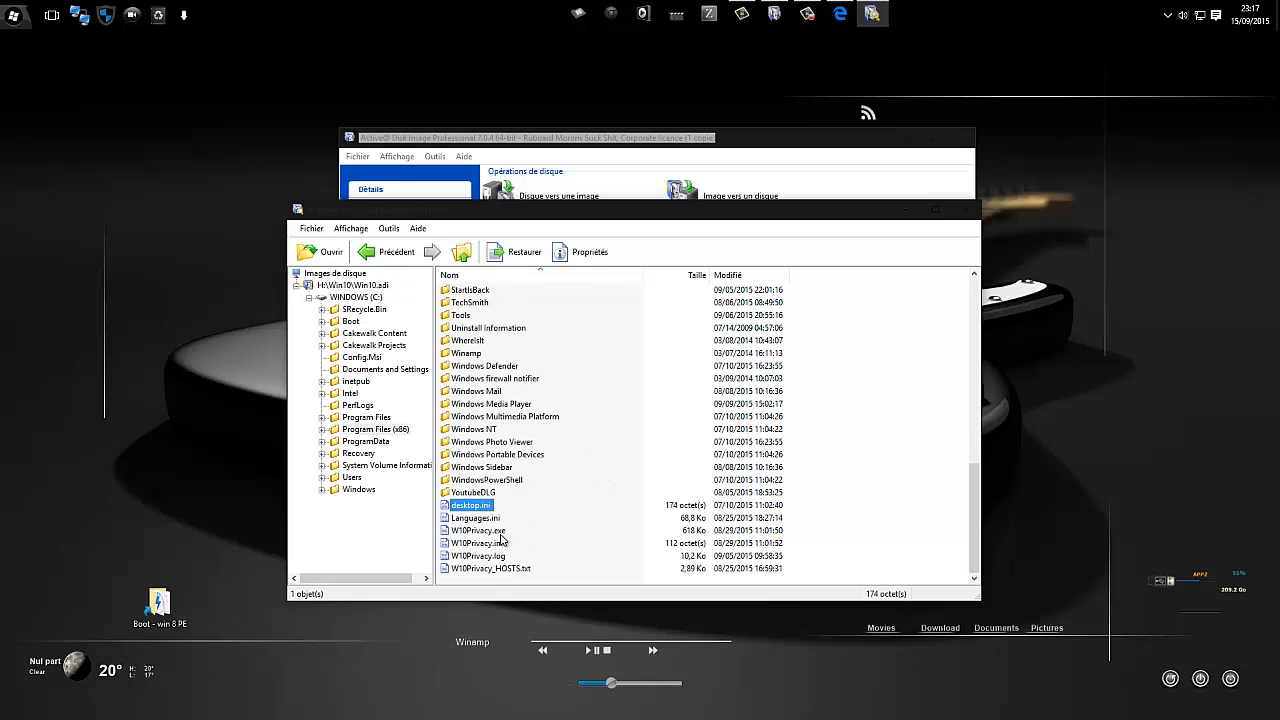
Step: Open the restore destination dialog for W10Privacy.exe, browse up to Ce PC, and cancel the restore
{"action": "left_click", "coordinate": [483, 531]}
{"action": "right_click", "coordinate": [483, 532]}
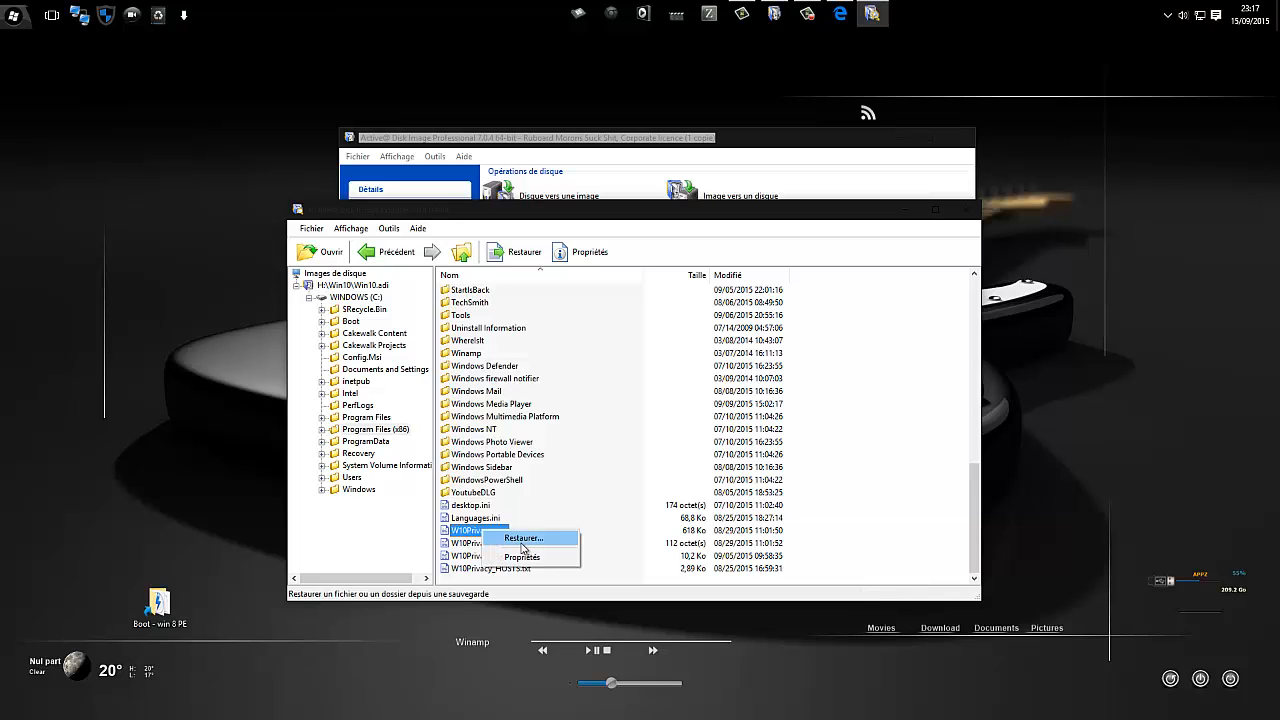
{"action": "left_click", "coordinate": [521, 539]}
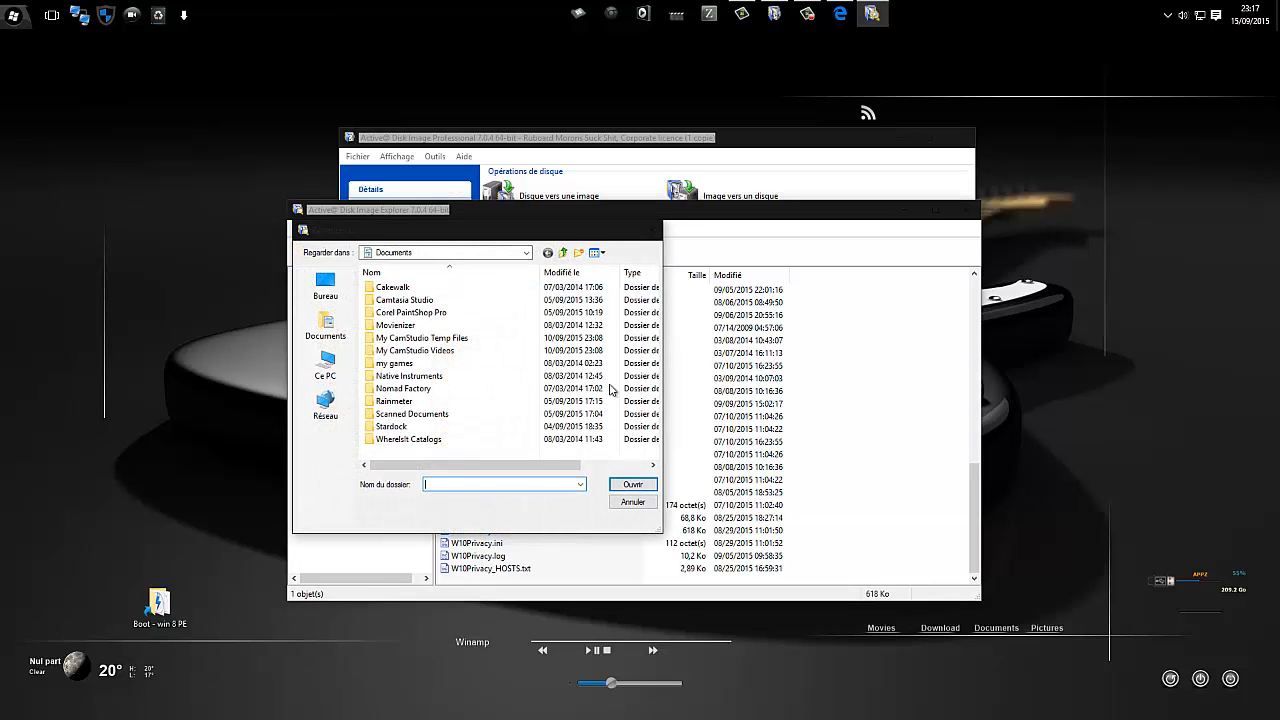
{"action": "left_click", "coordinate": [562, 254]}
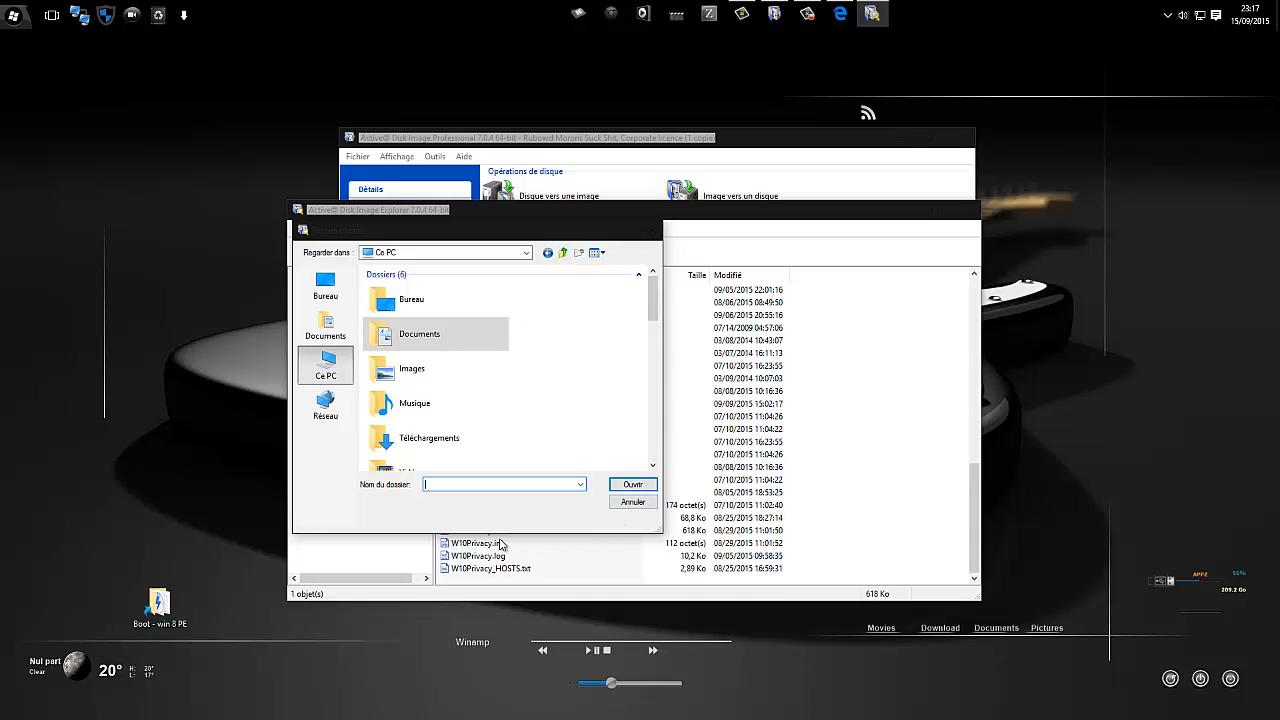
{"action": "left_click", "coordinate": [631, 503]}
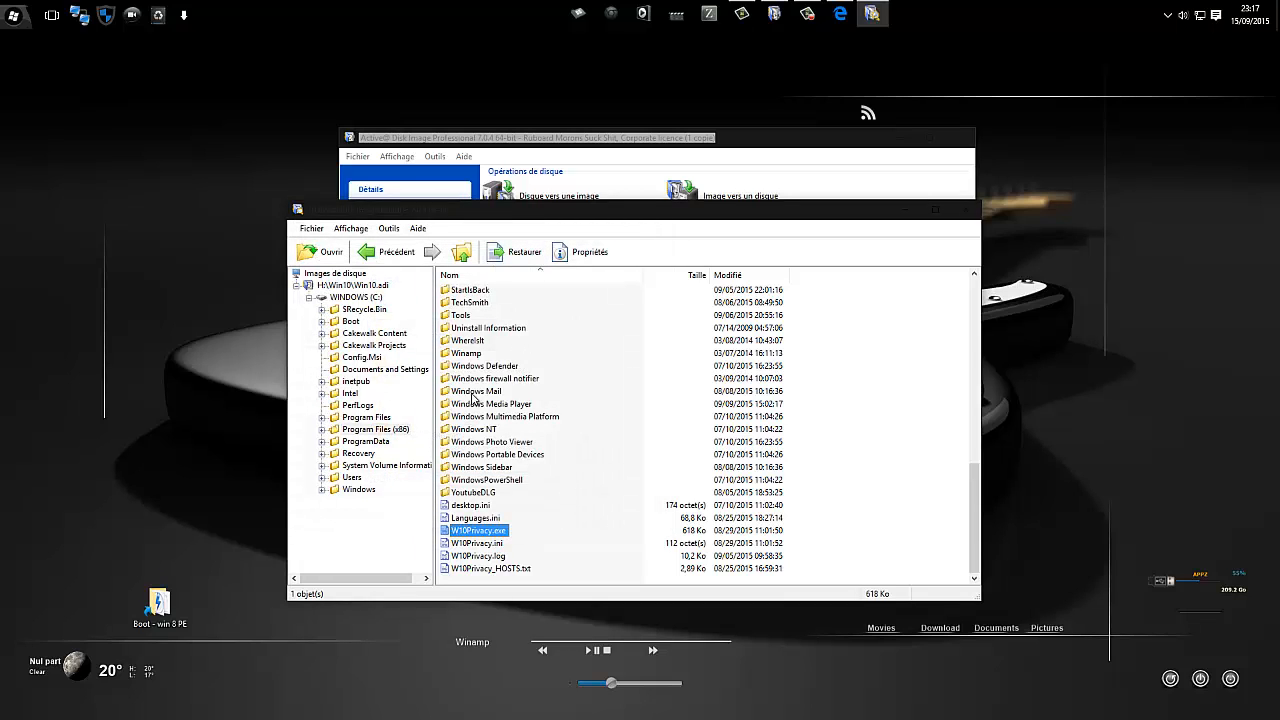
Step: Examine the backed-up program folders in Program Files (x86), including Windows Multimedia Platform, Skype, Stardock, Winamp, Windows Defender and Windows firewall notifier
{"action": "left_click", "coordinate": [473, 393]}
{"action": "double_click", "coordinate": [492, 416]}
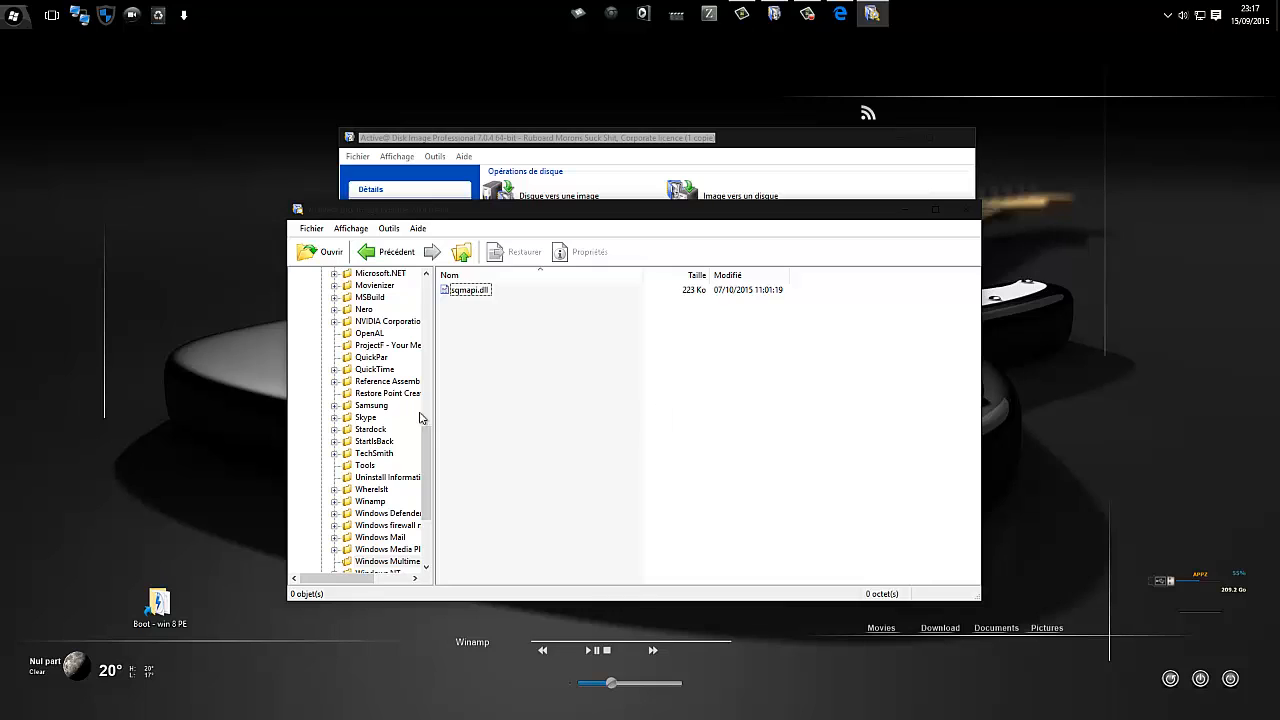
{"action": "left_click", "coordinate": [388, 396]}
{"action": "left_click", "coordinate": [605, 452]}
{"action": "left_click", "coordinate": [366, 419]}
{"action": "left_click", "coordinate": [377, 429]}
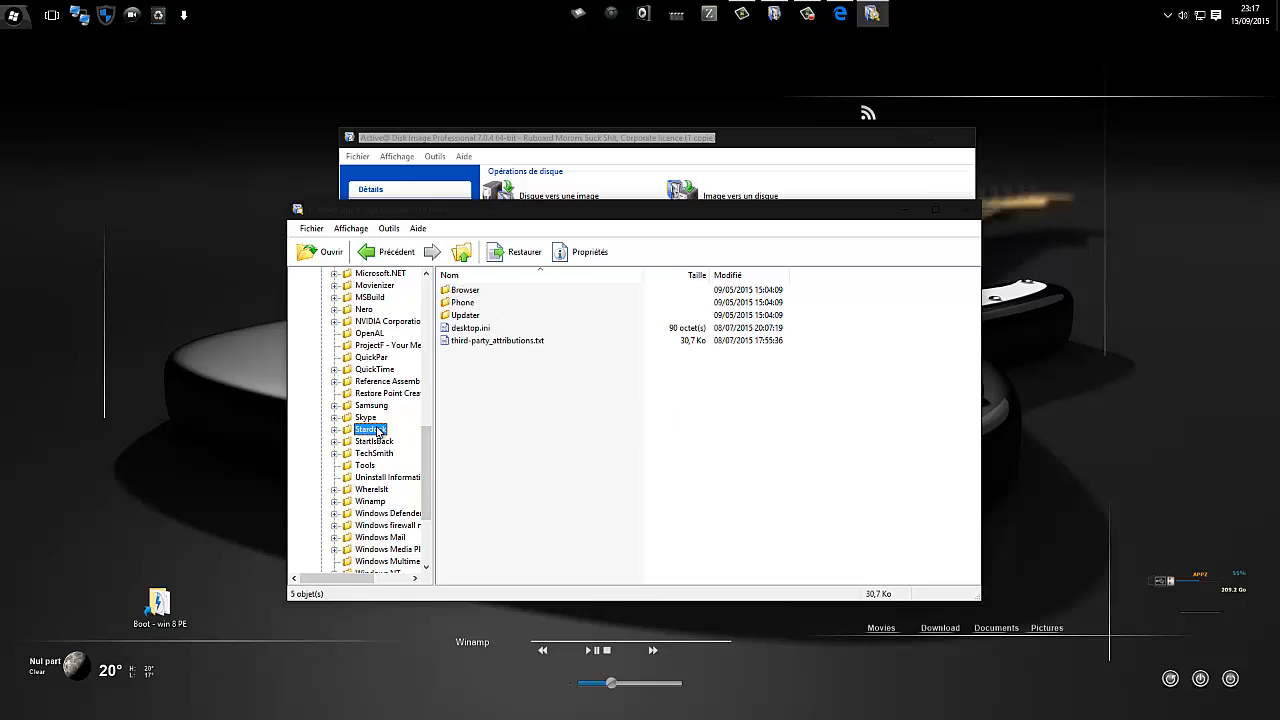
{"action": "left_click", "coordinate": [377, 442]}
{"action": "left_click", "coordinate": [377, 465]}
{"action": "left_click", "coordinate": [378, 478]}
{"action": "left_click", "coordinate": [377, 501]}
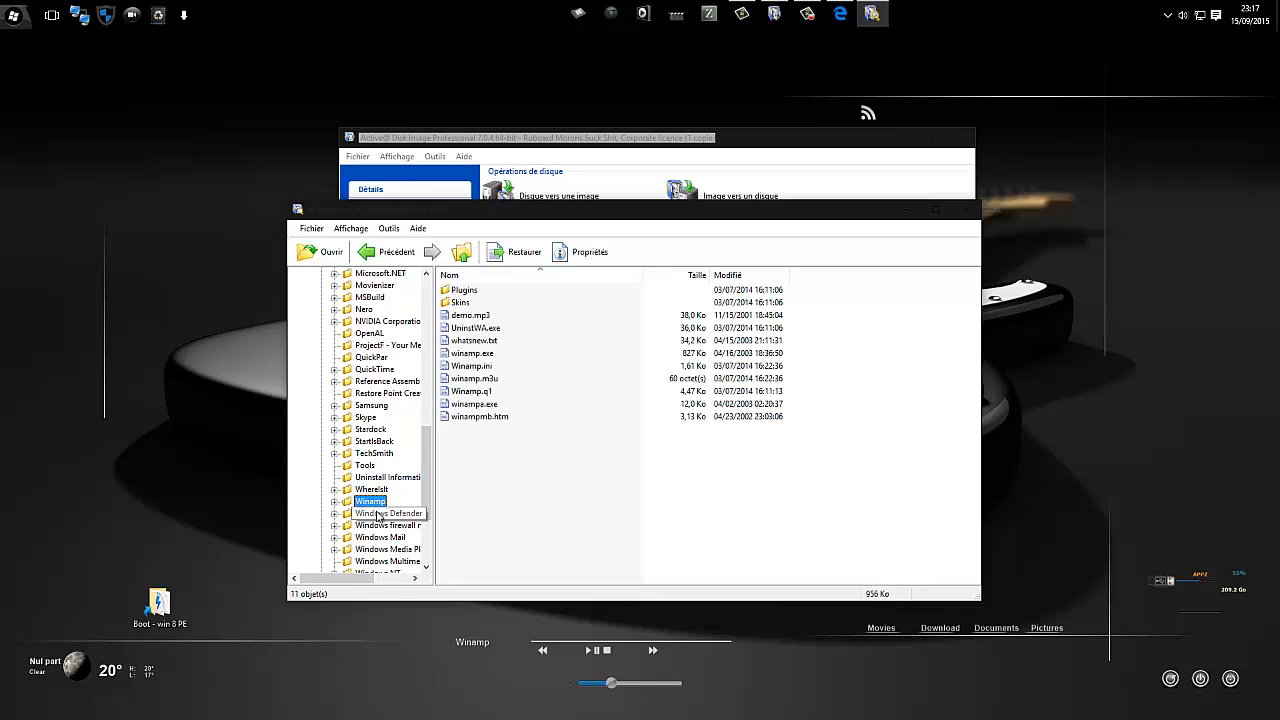
{"action": "left_click", "coordinate": [378, 514]}
{"action": "left_click", "coordinate": [380, 525]}
{"action": "left_click", "coordinate": [549, 451]}
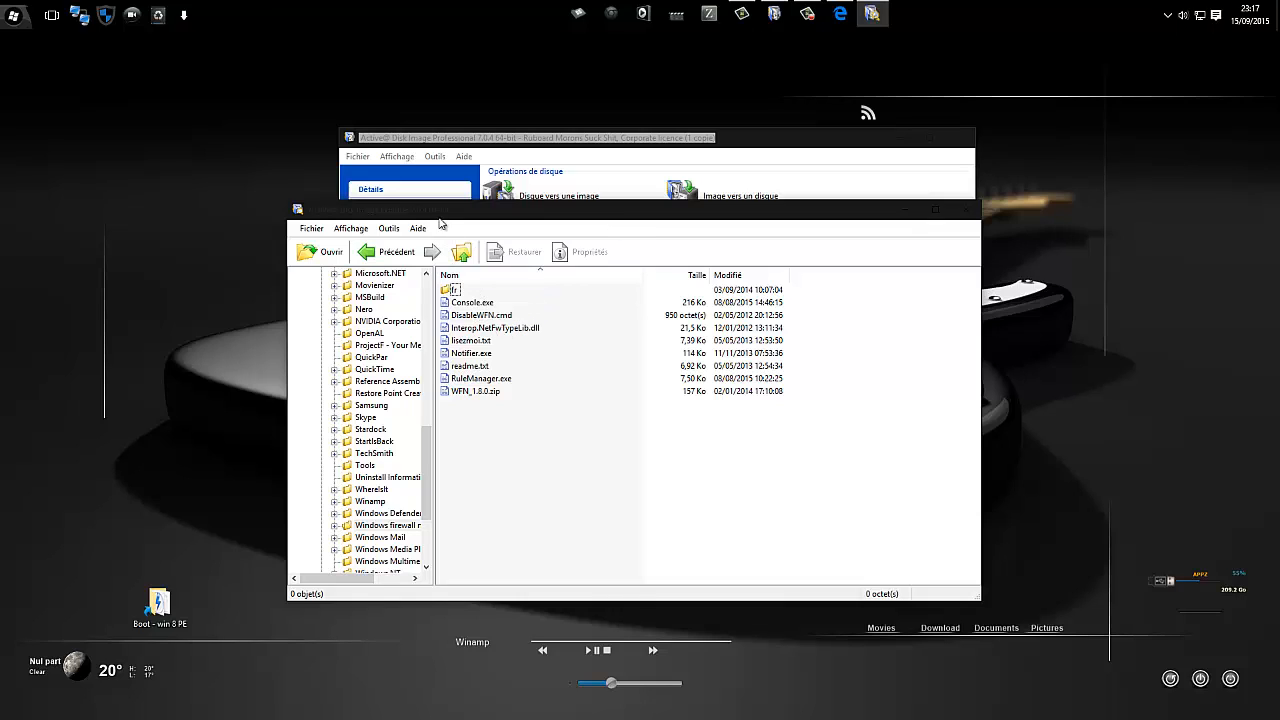
Step: Show the restore option for lisezmoi.txt in the Windows firewall notifier folder without using it, and close both Active@ Disk Image windows
{"action": "left_click_drag", "start_coordinate": [440, 218], "coordinate": [428, 185]}
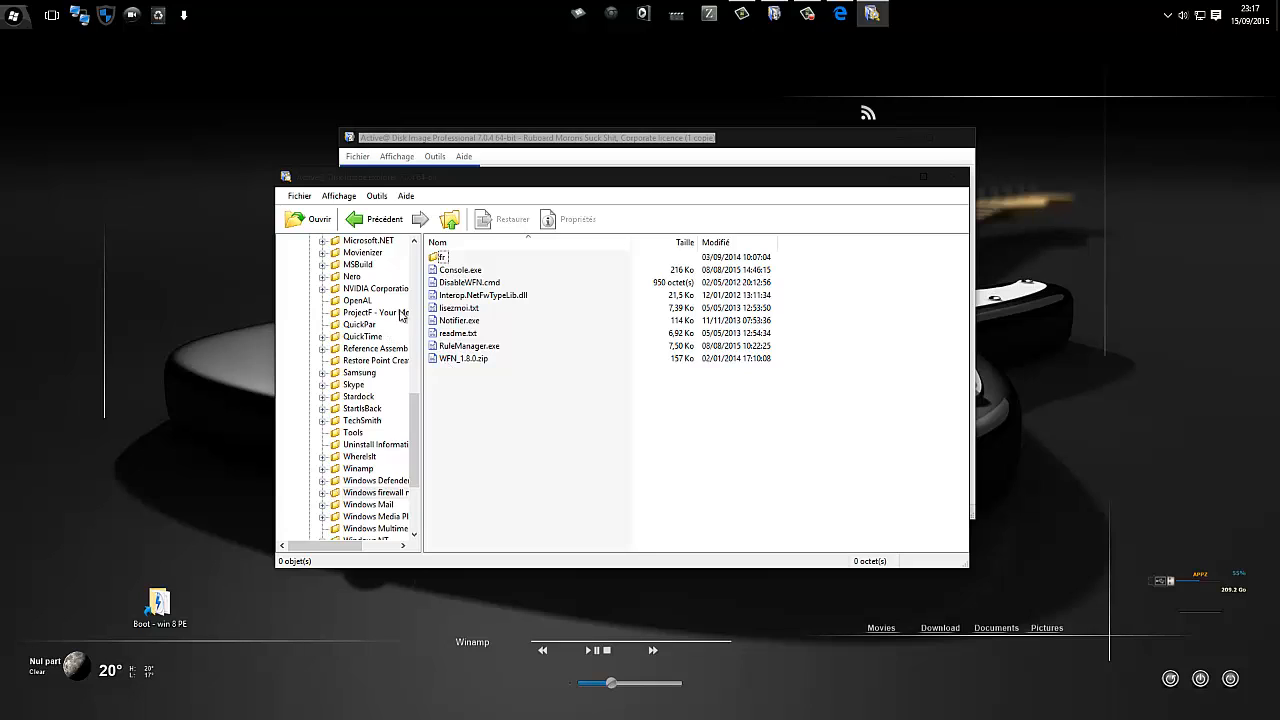
{"action": "left_click", "coordinate": [472, 297]}
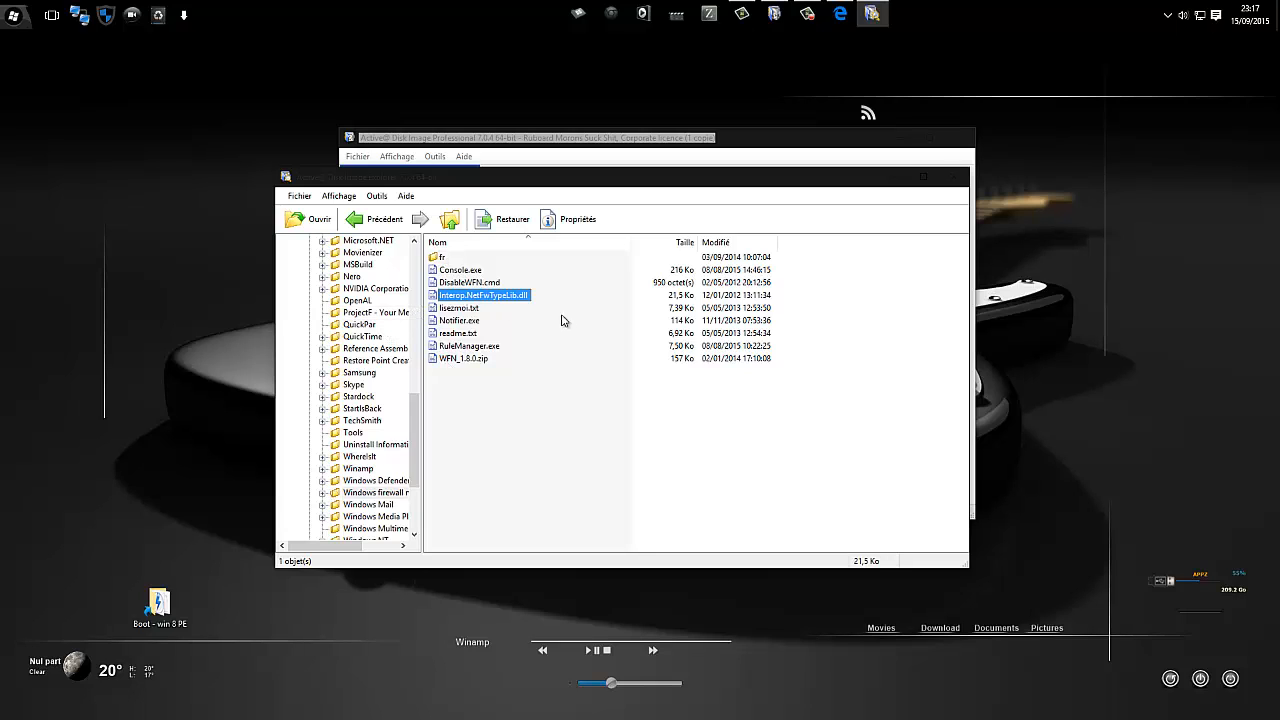
{"action": "right_click", "coordinate": [480, 308]}
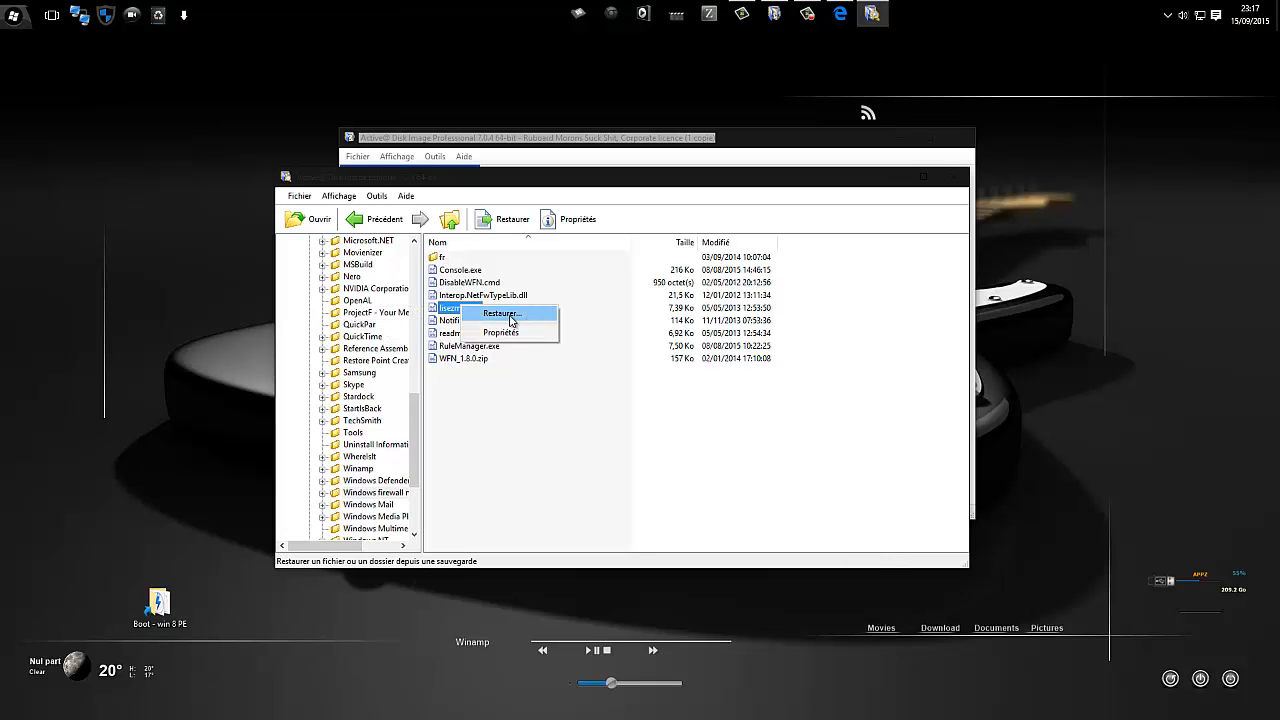
{"action": "left_click", "coordinate": [543, 443]}
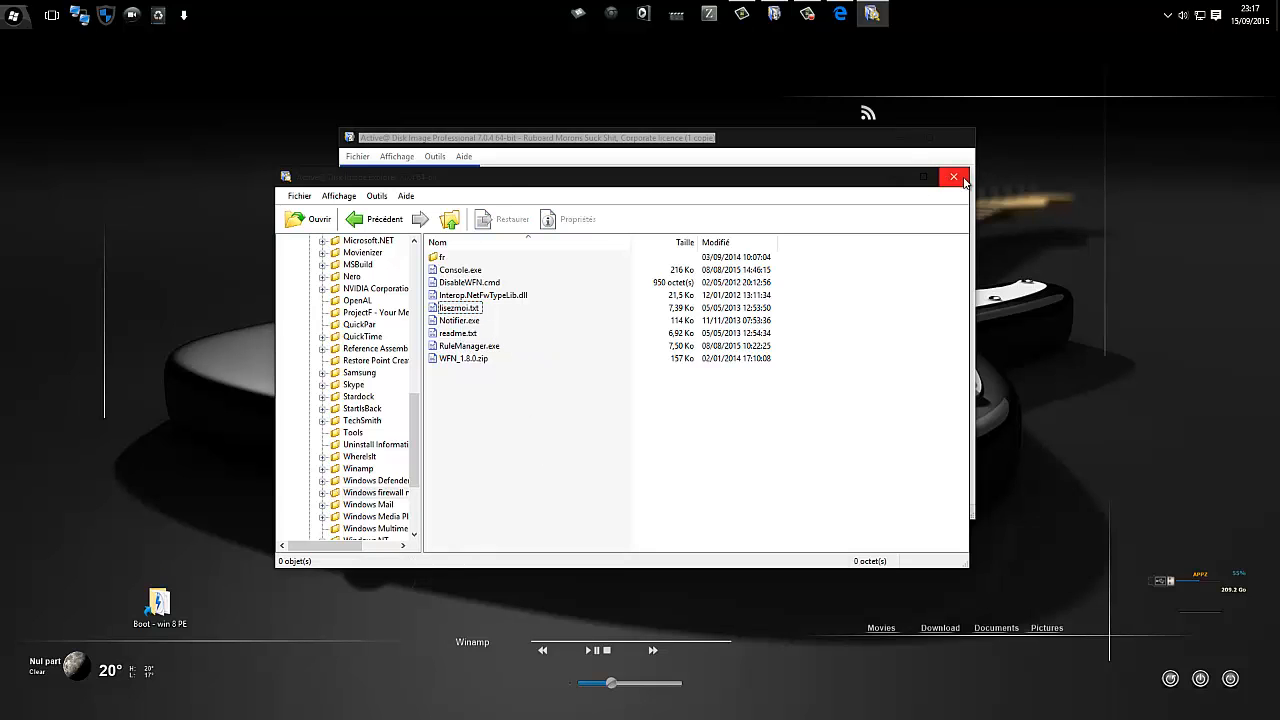
{"action": "left_click", "coordinate": [954, 177]}
{"action": "left_click", "coordinate": [960, 137]}
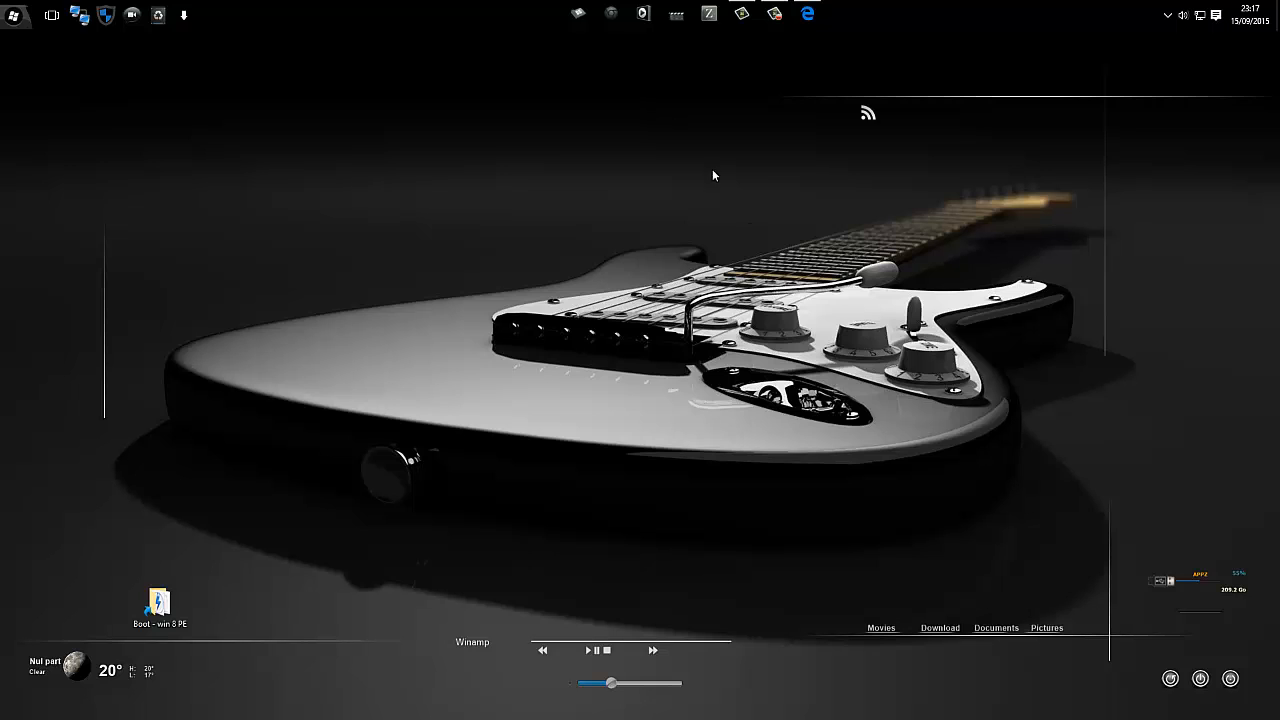
Step: Switch to Edge, open the Rufus bookmark, examine the page's tagline and Rufus 2.3 download links, and minimize the browser
{"action": "left_click", "coordinate": [807, 13]}
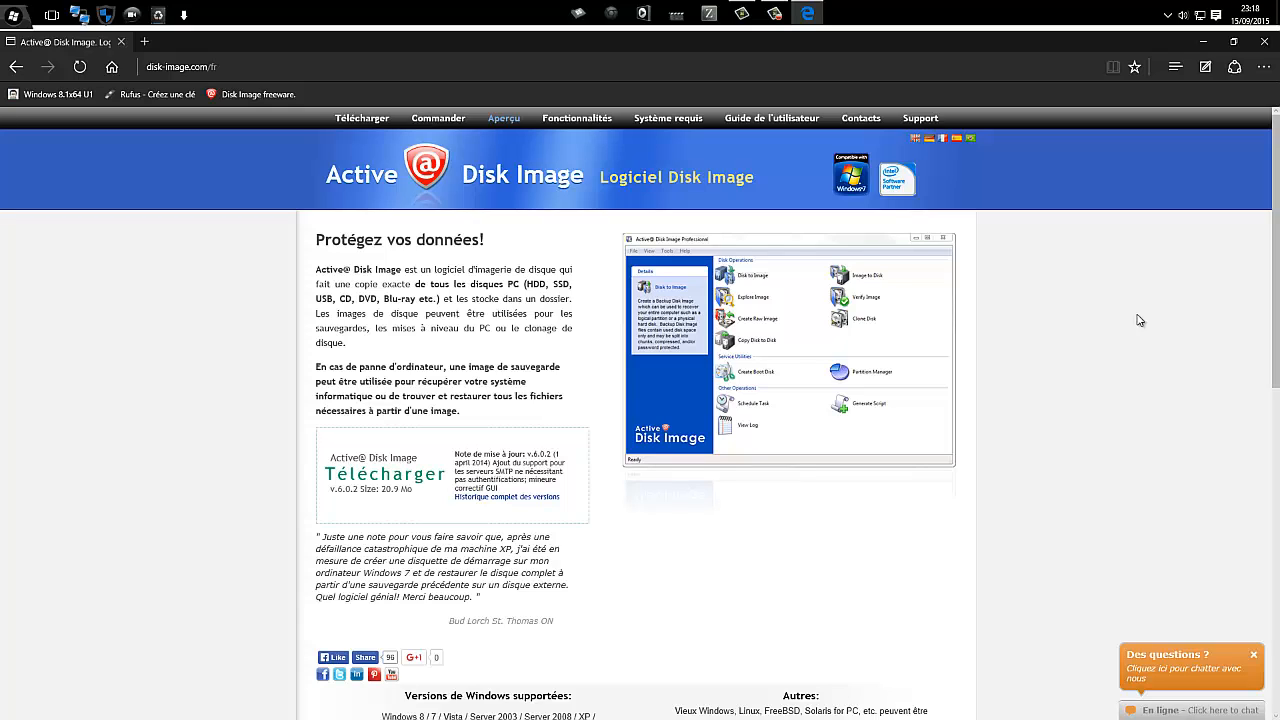
{"action": "left_click", "coordinate": [150, 94]}
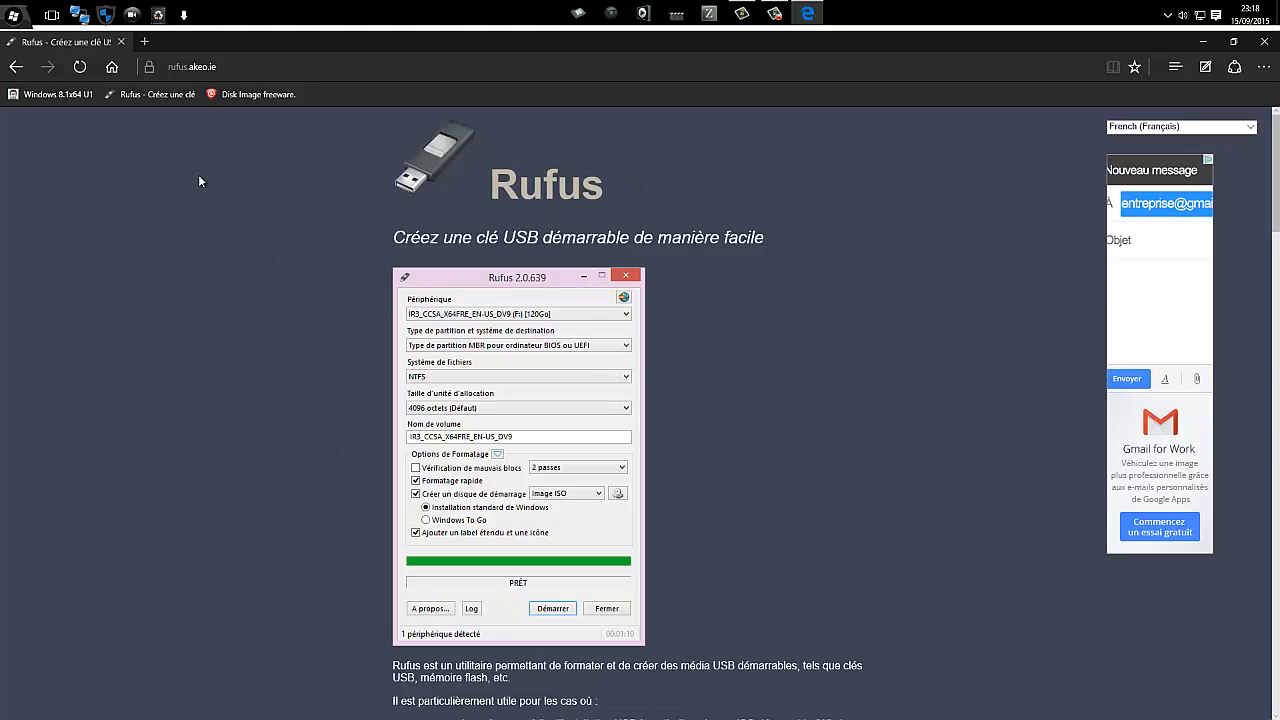
{"action": "left_click_drag", "start_coordinate": [388, 238], "coordinate": [757, 257]}
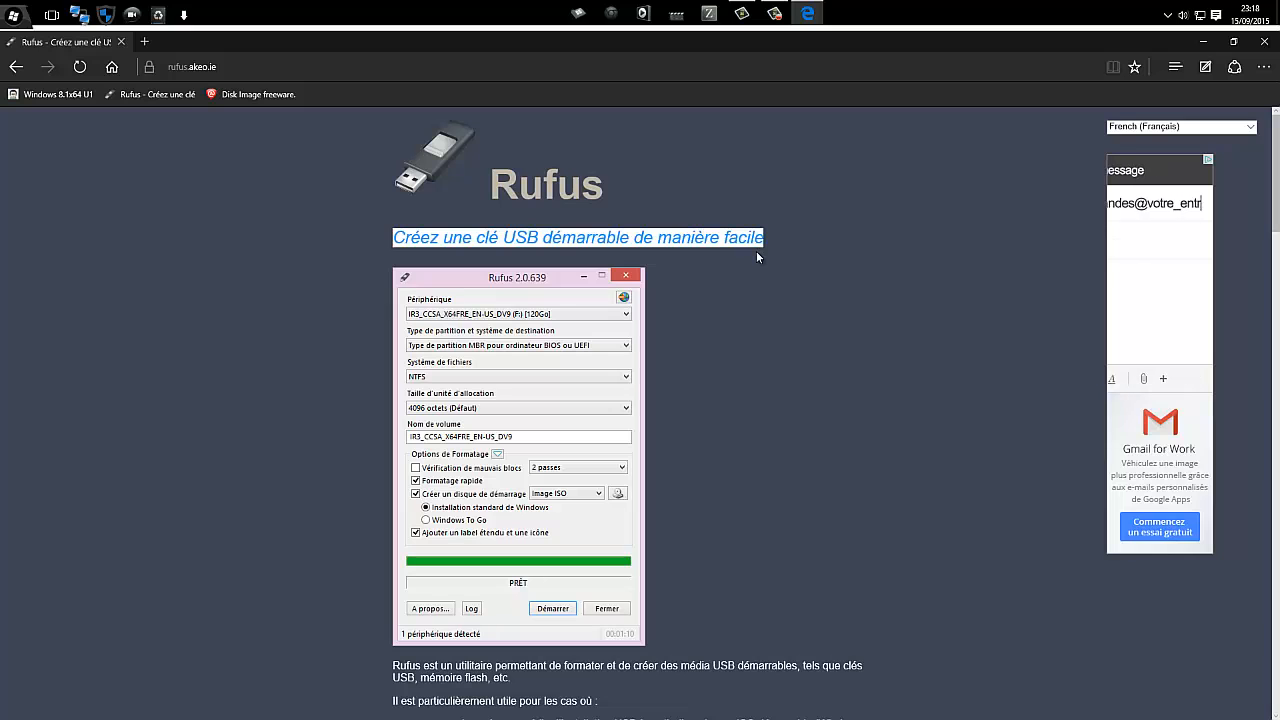
{"action": "left_click", "coordinate": [870, 179]}
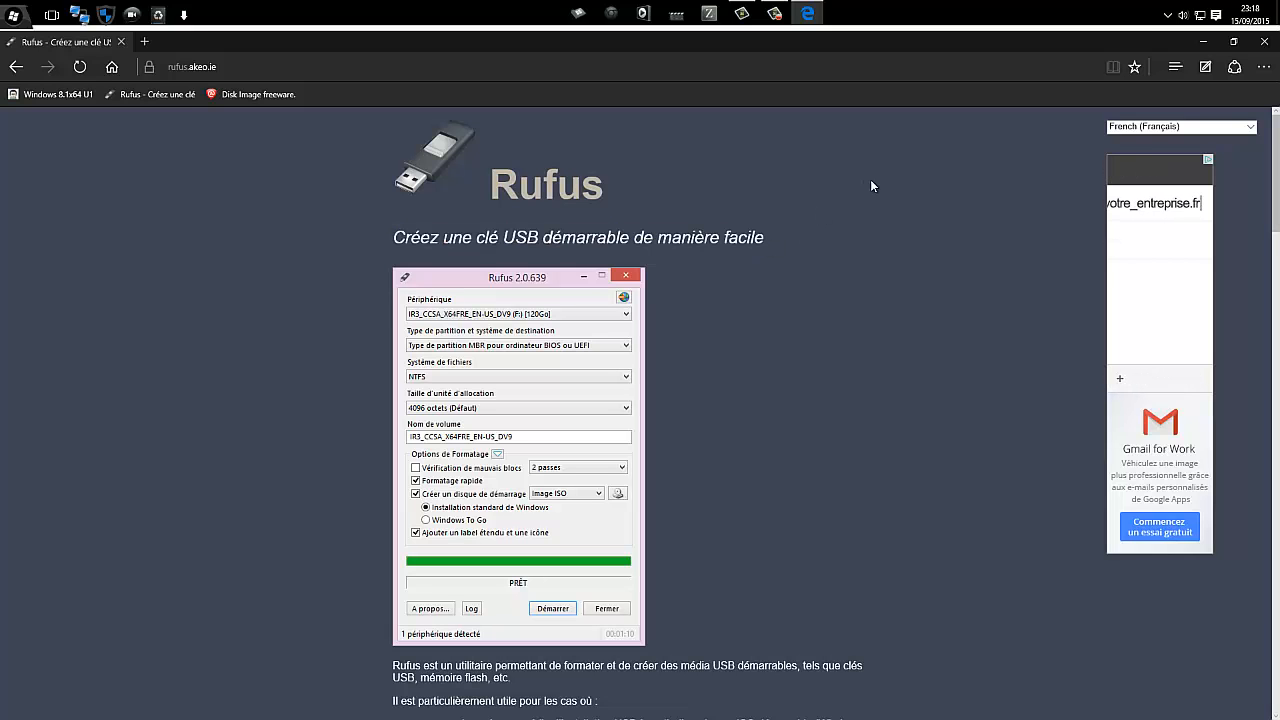
{"action": "scroll", "coordinate": [731, 342], "scroll_direction": "down", "scroll_amount": 5}
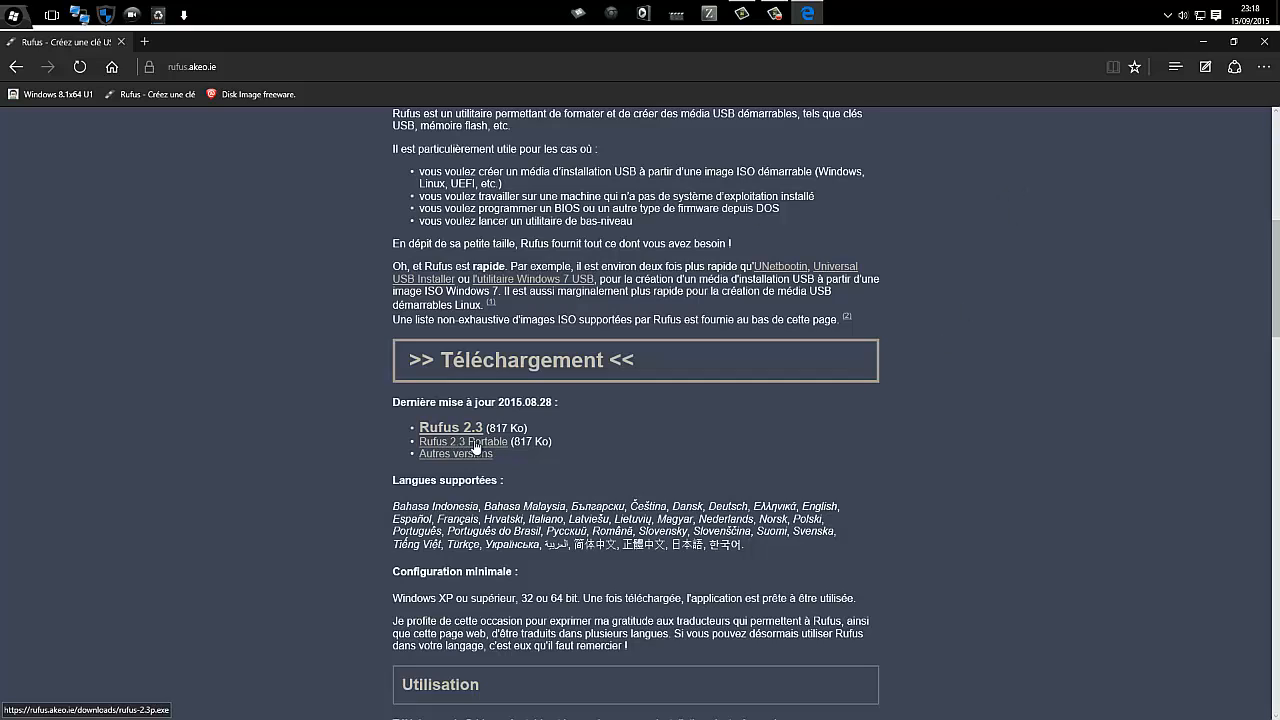
{"action": "left_click", "coordinate": [1203, 43]}
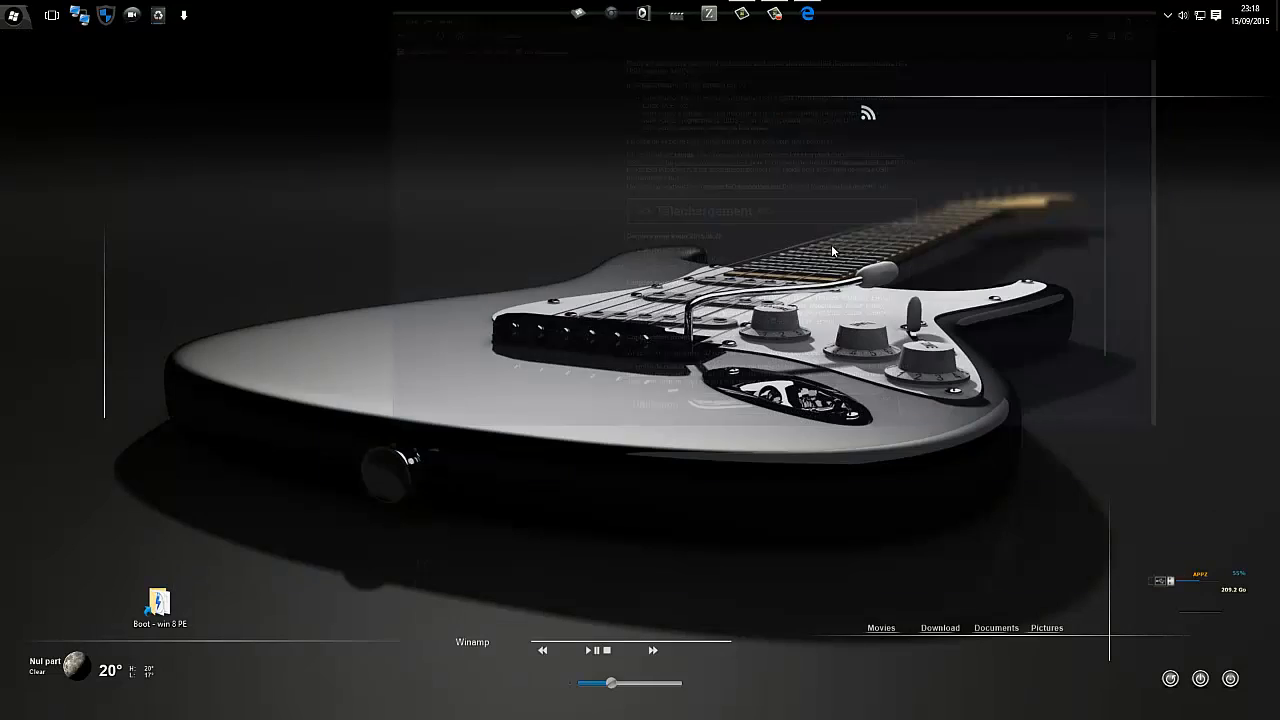
Step: Open the Boot - win 8 PE folder from the desktop and launch rufus-2.3p.exe
{"action": "left_click", "coordinate": [580, 14]}
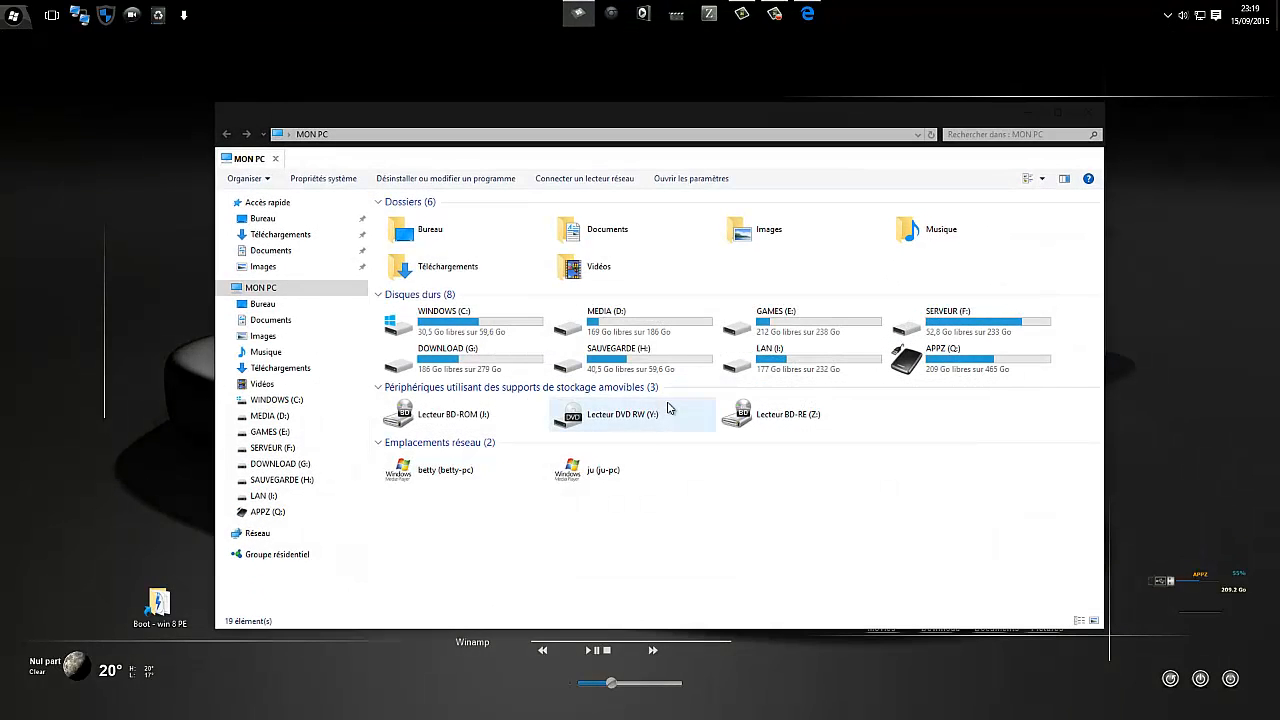
{"action": "left_click", "coordinate": [1088, 112]}
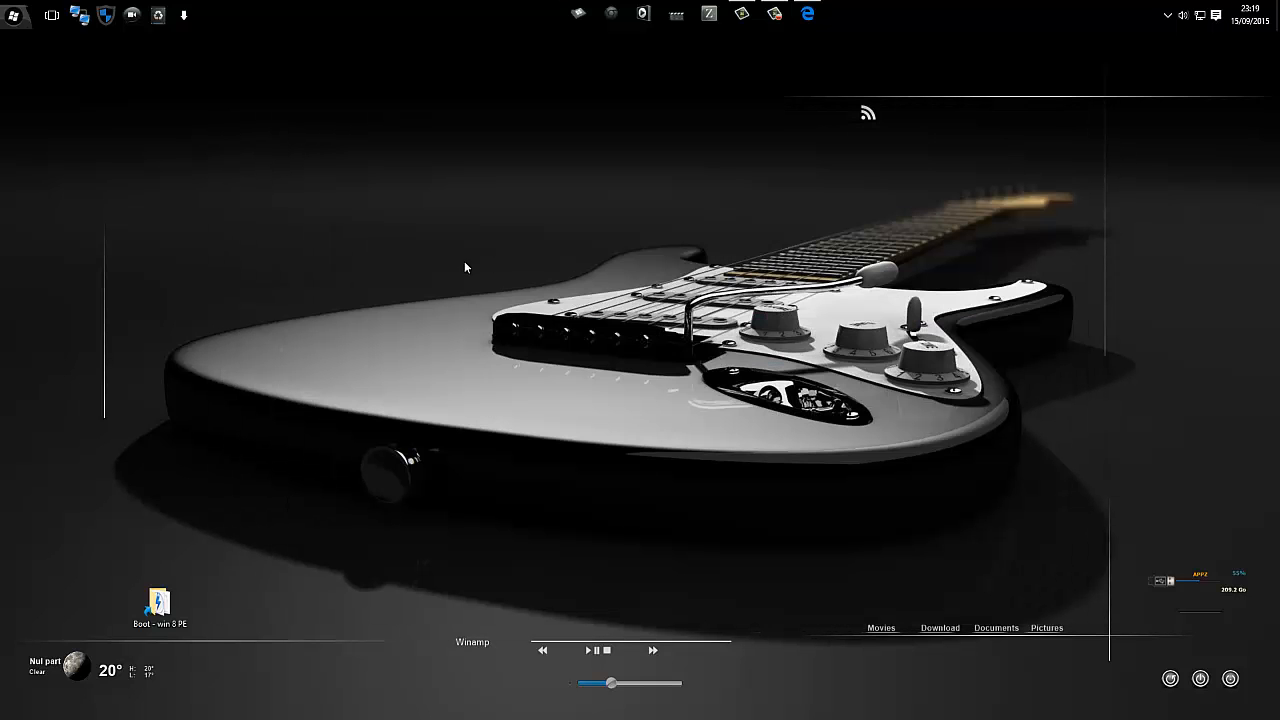
{"action": "double_click", "coordinate": [162, 602]}
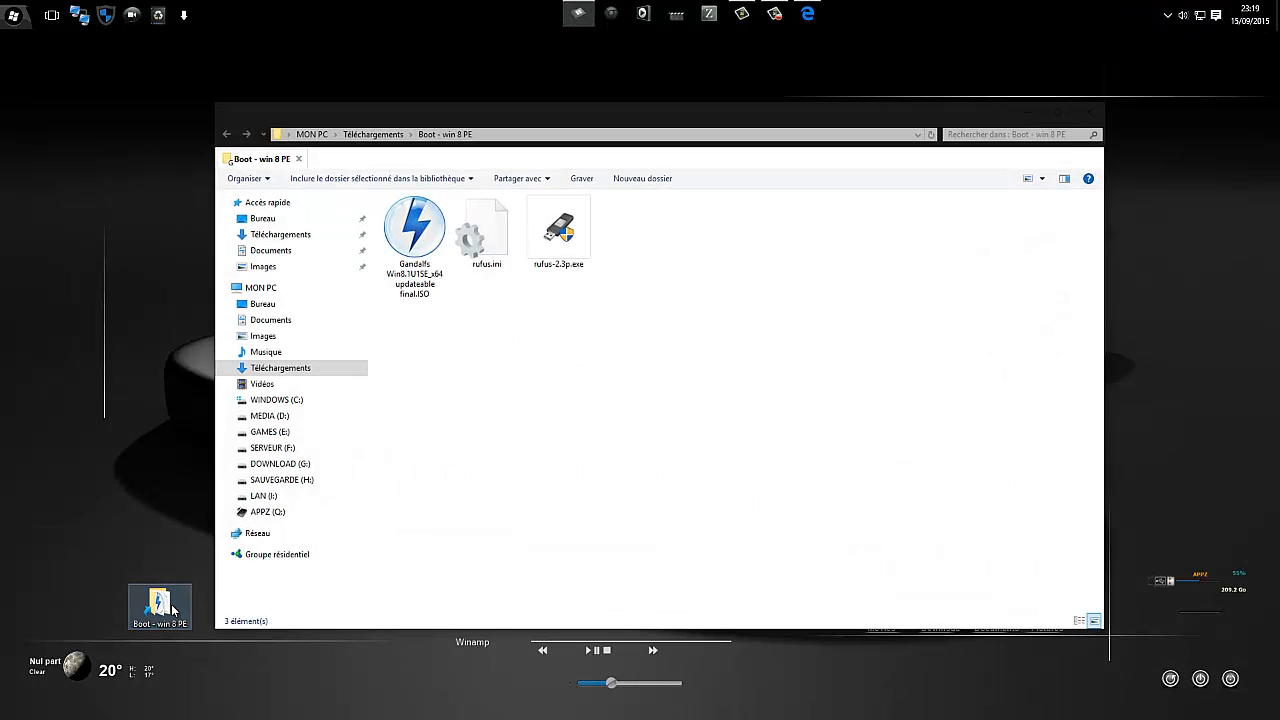
{"action": "left_click", "coordinate": [561, 232]}
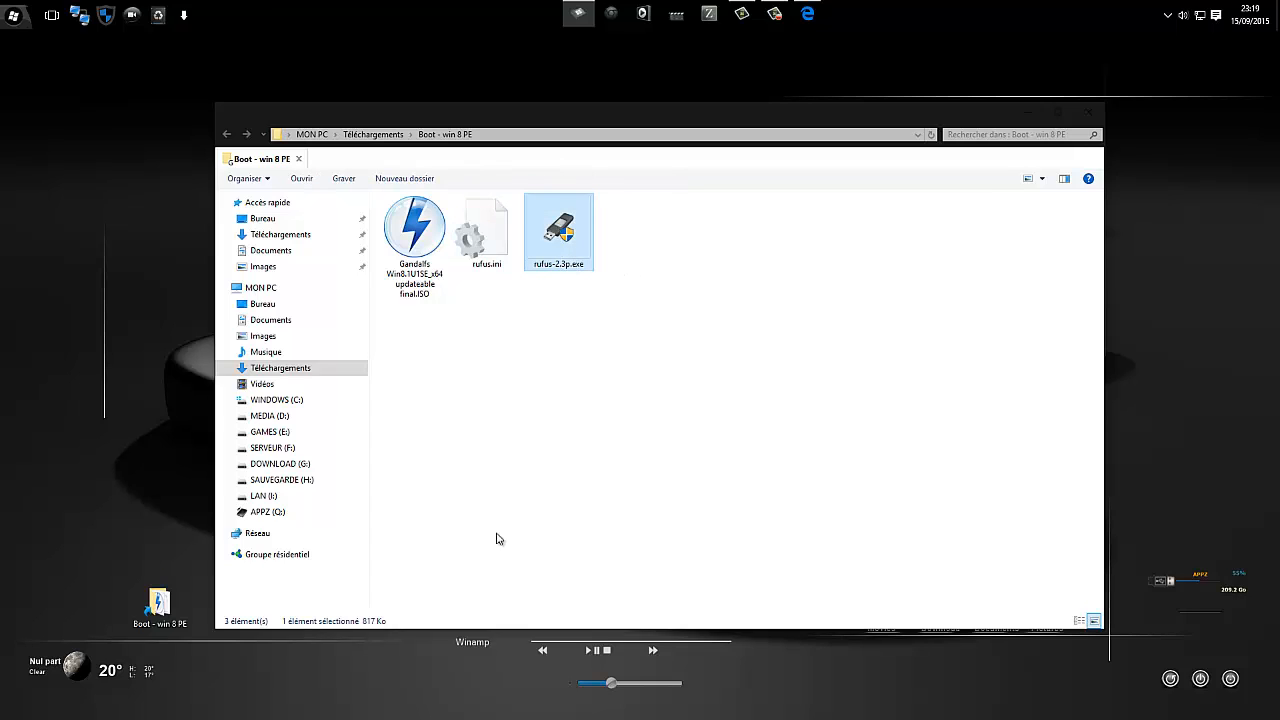
{"action": "left_click", "coordinate": [665, 298]}
{"action": "double_click", "coordinate": [567, 228]}
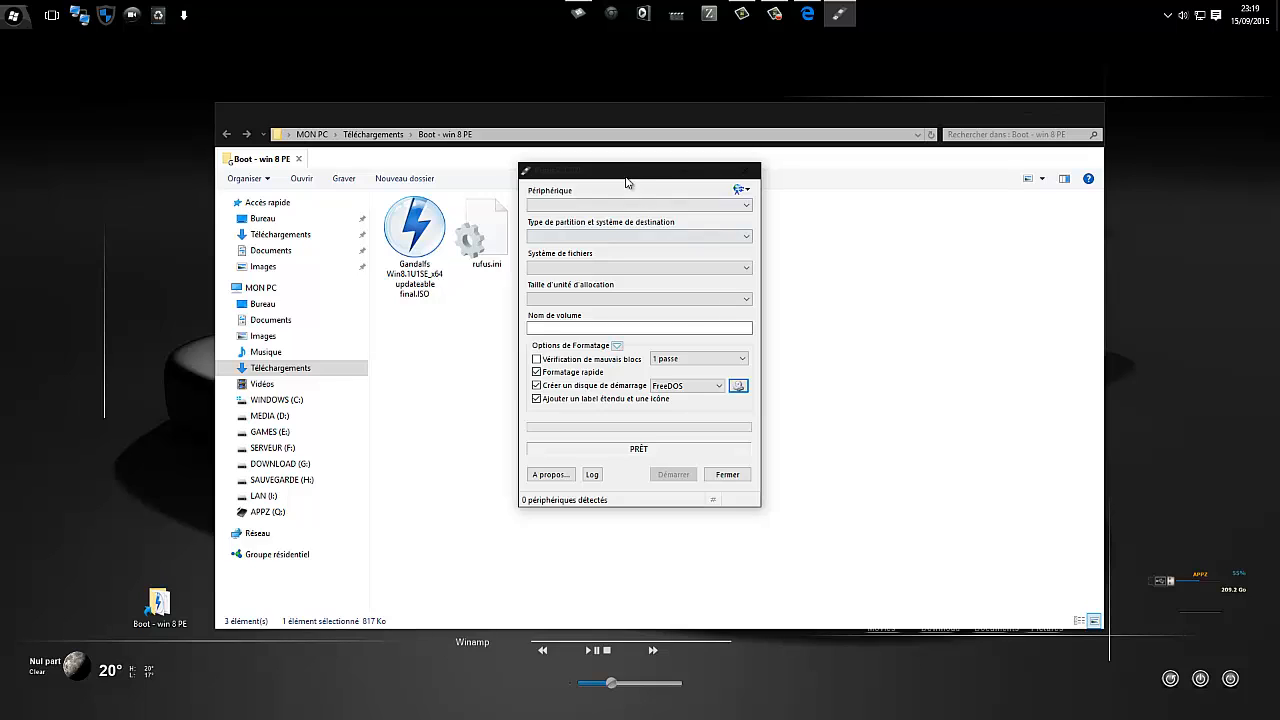
Step: Move the Rufus window clear of the folder's files and close it
{"action": "left_click_drag", "start_coordinate": [626, 171], "coordinate": [820, 186]}
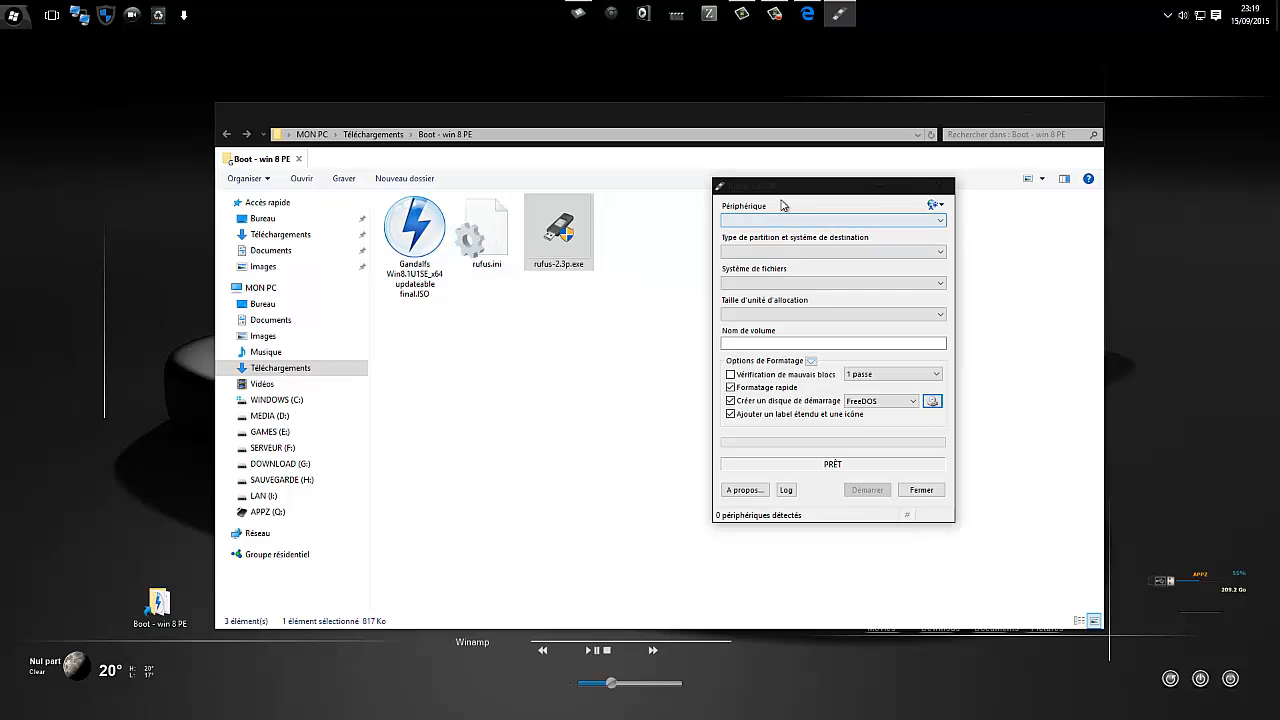
{"action": "left_click_drag", "start_coordinate": [794, 189], "coordinate": [722, 222]}
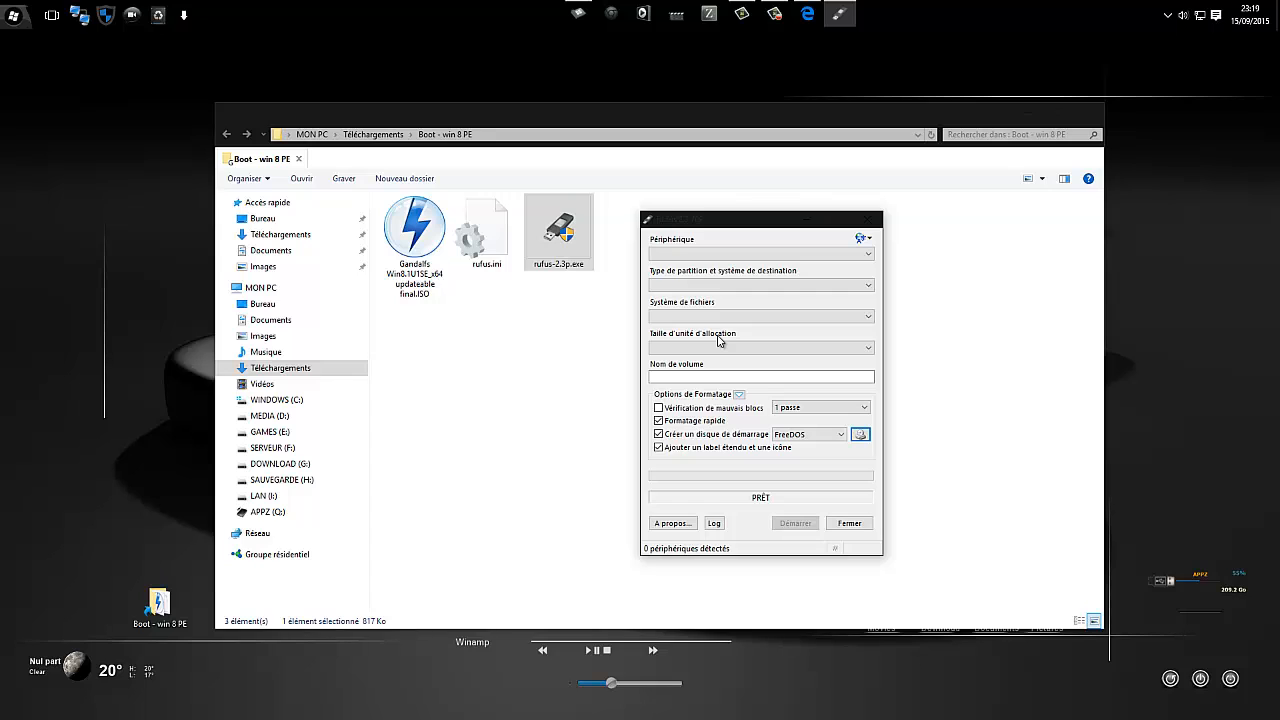
{"action": "left_click", "coordinate": [848, 524]}
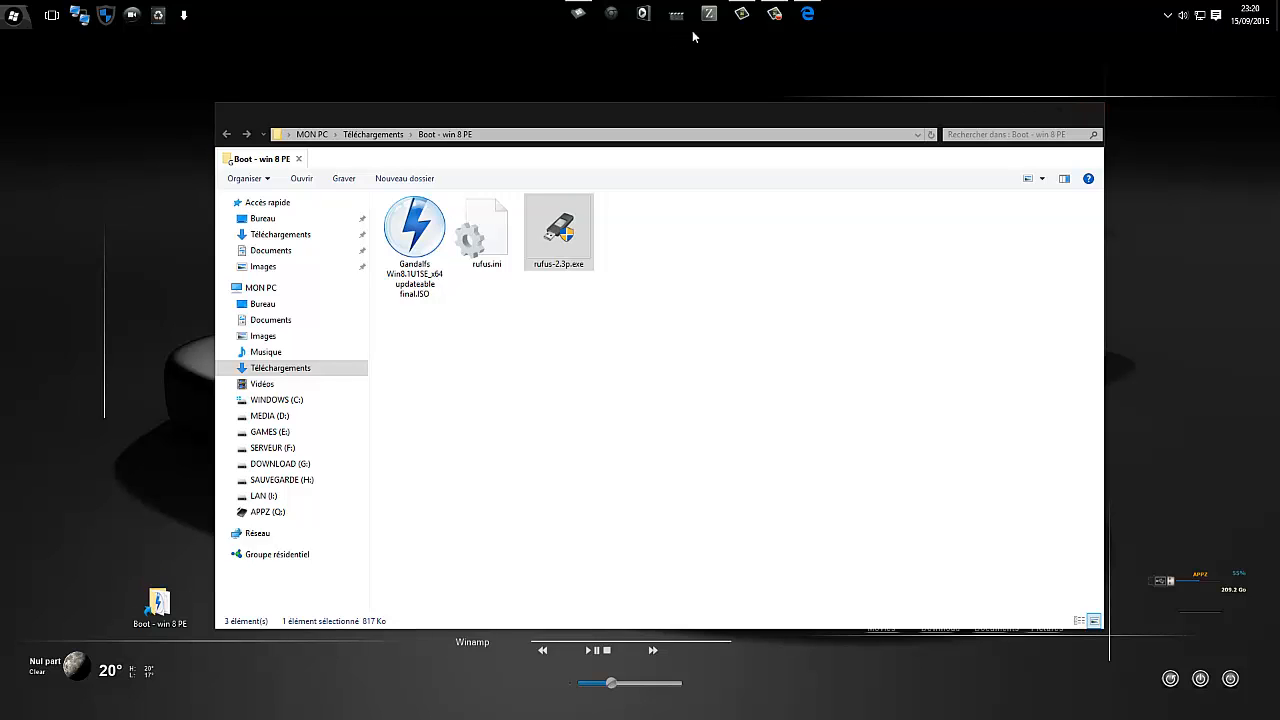
Step: Switch to Edge, view the top of the Rufus page, and open the Windows 8.1x64 U1 bookmark to examine the utilities included on the PE
{"action": "left_click", "coordinate": [807, 14]}
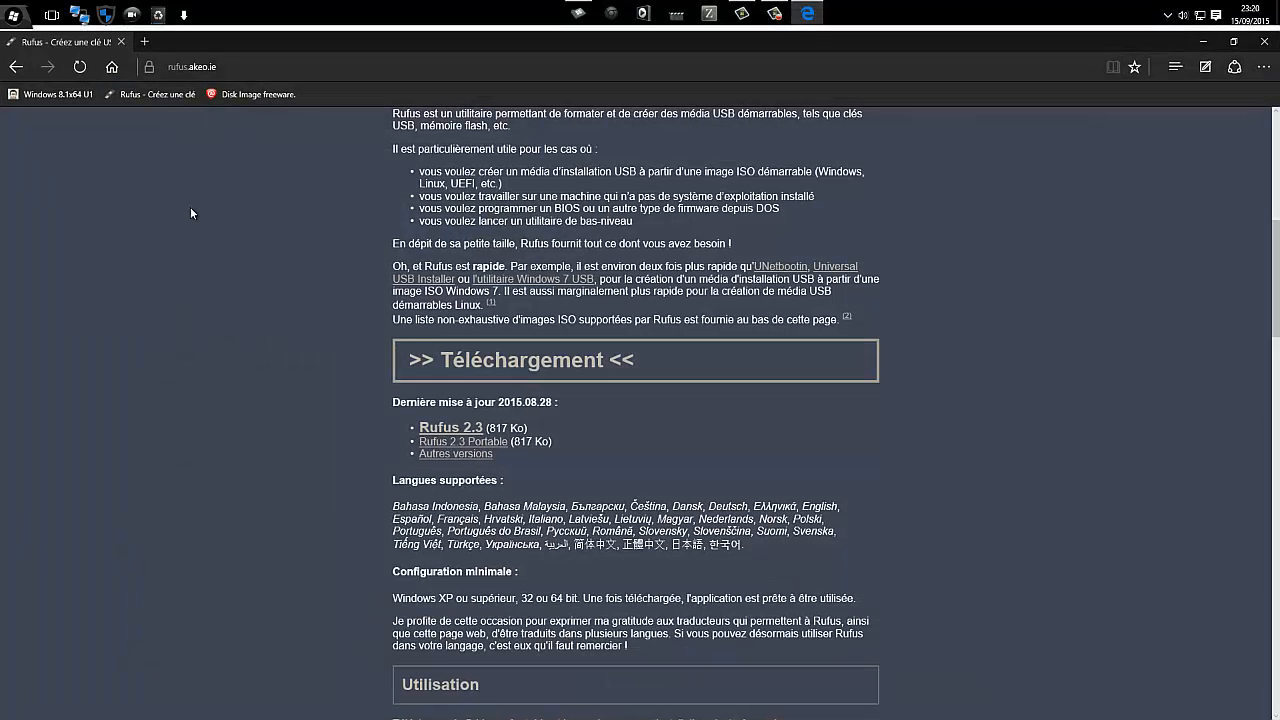
{"action": "scroll", "coordinate": [304, 320], "scroll_direction": "up", "scroll_amount": 5}
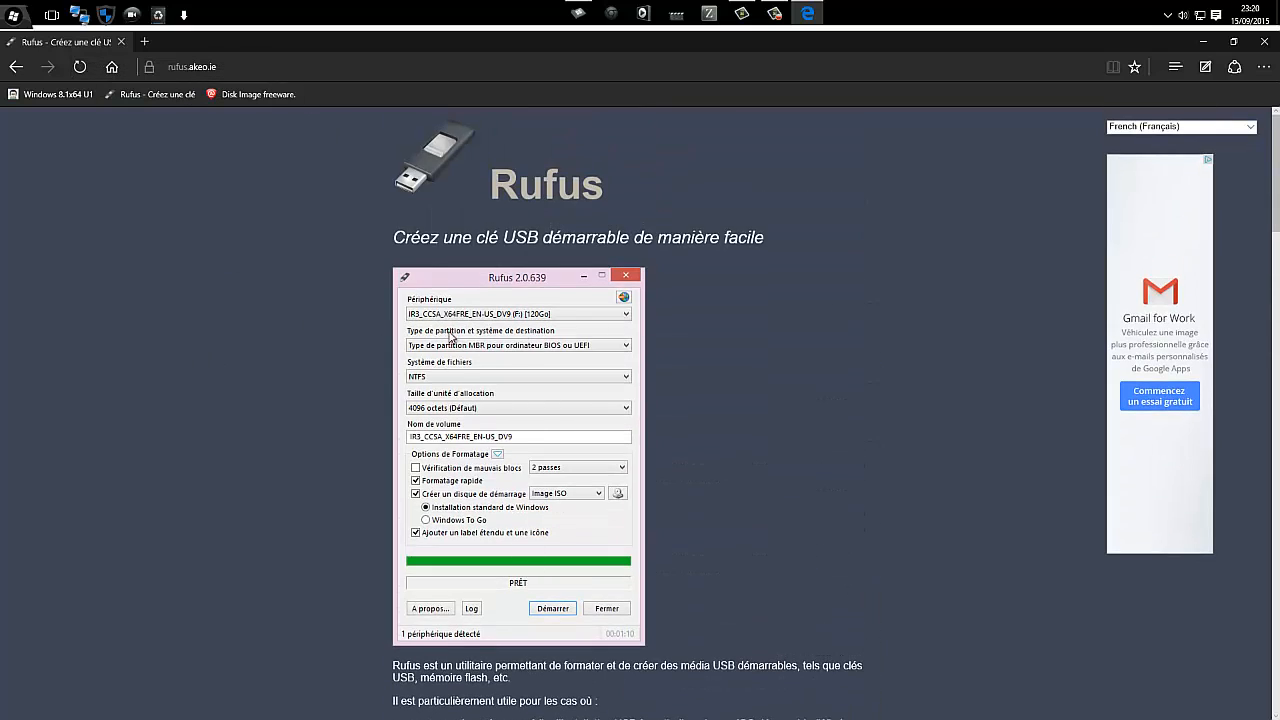
{"action": "left_click", "coordinate": [38, 97]}
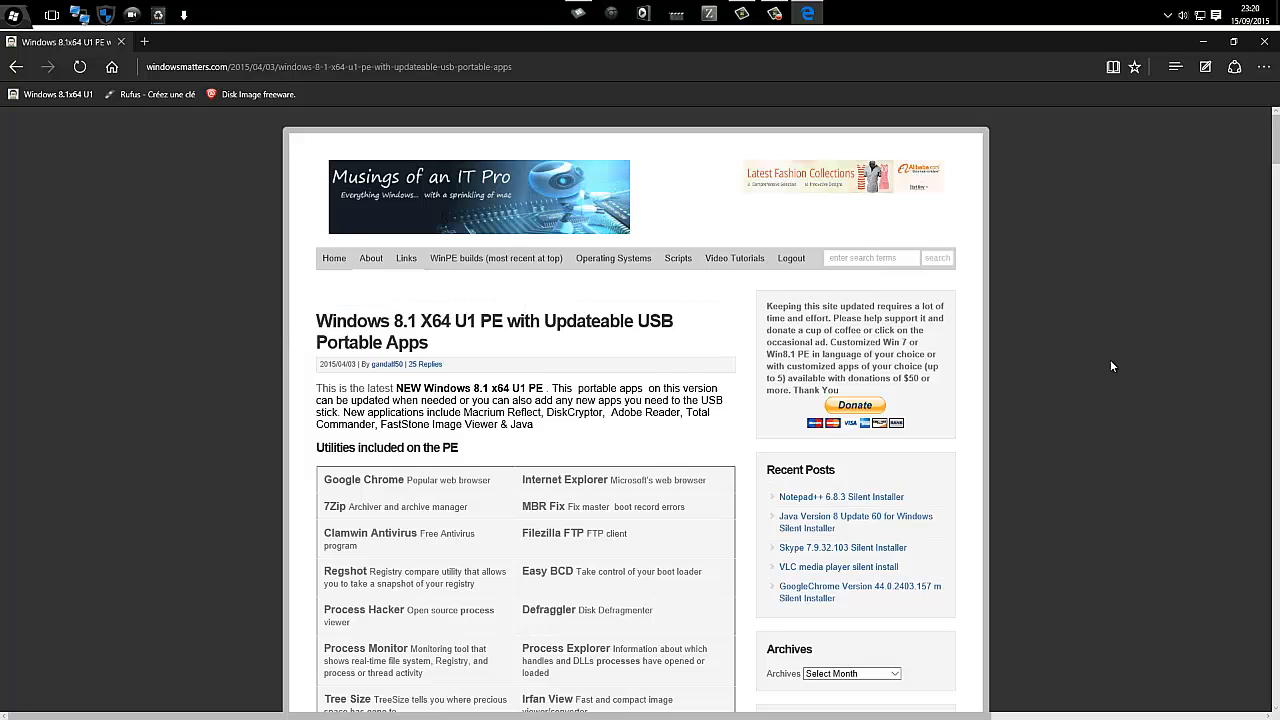
{"action": "scroll", "coordinate": [1110, 365], "scroll_direction": "down", "scroll_amount": 15}
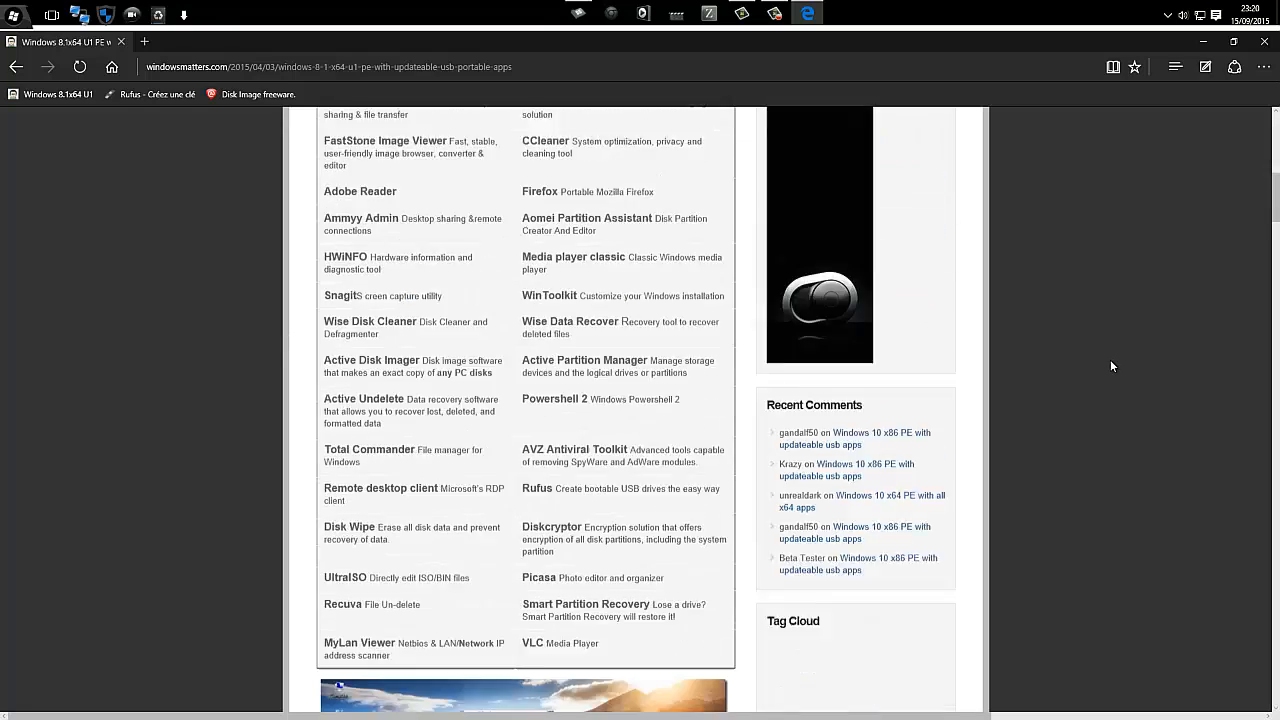
{"action": "scroll", "coordinate": [1110, 366], "scroll_direction": "down", "scroll_amount": 20}
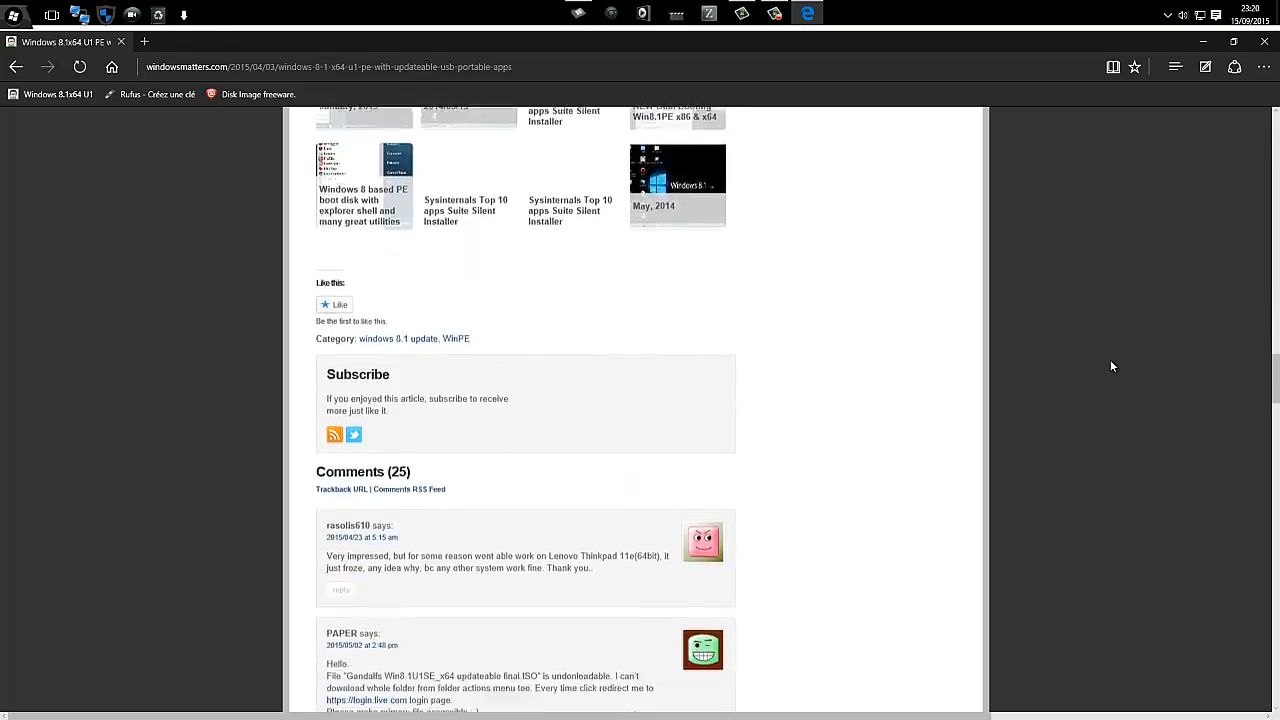
{"action": "scroll", "coordinate": [1110, 366], "scroll_direction": "up", "scroll_amount": 10}
{"action": "scroll", "coordinate": [1110, 366], "scroll_direction": "up", "scroll_amount": 20}
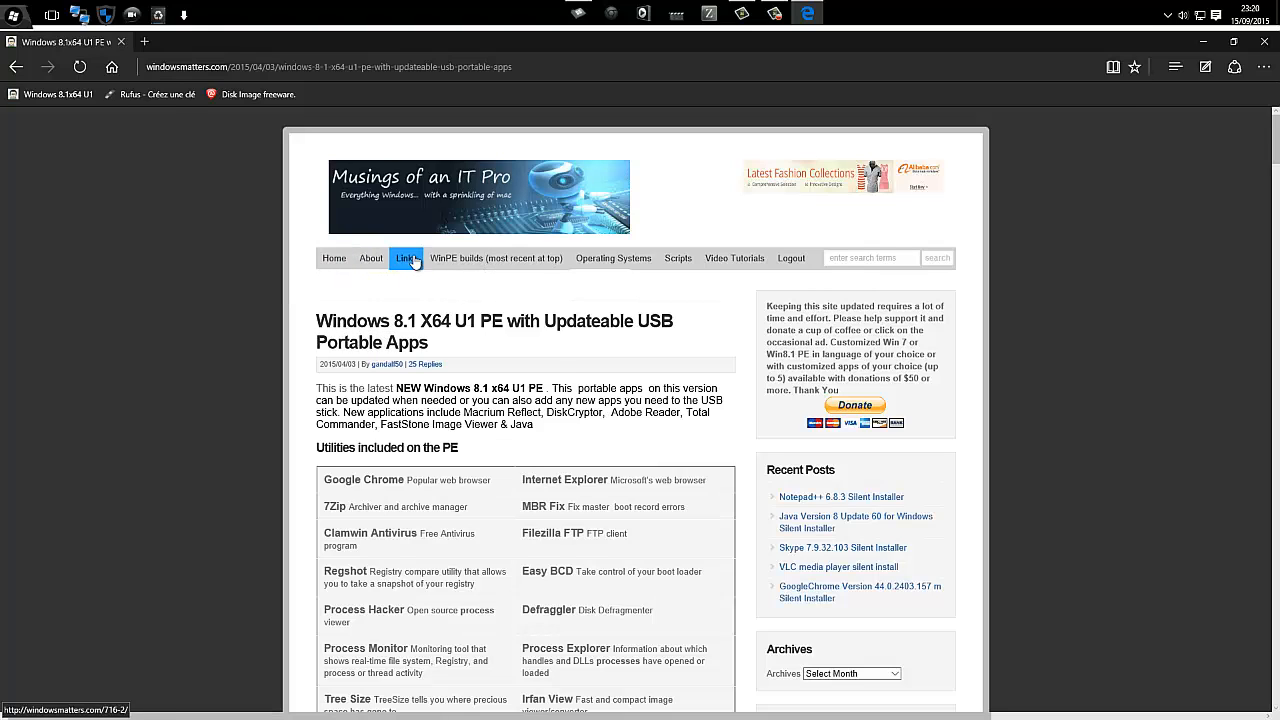
Step: Show the site's list of WinPE builds, including the Windows 10 versions, and close the advertising pop-up window
{"action": "mouse_move", "coordinate": [440, 263]}
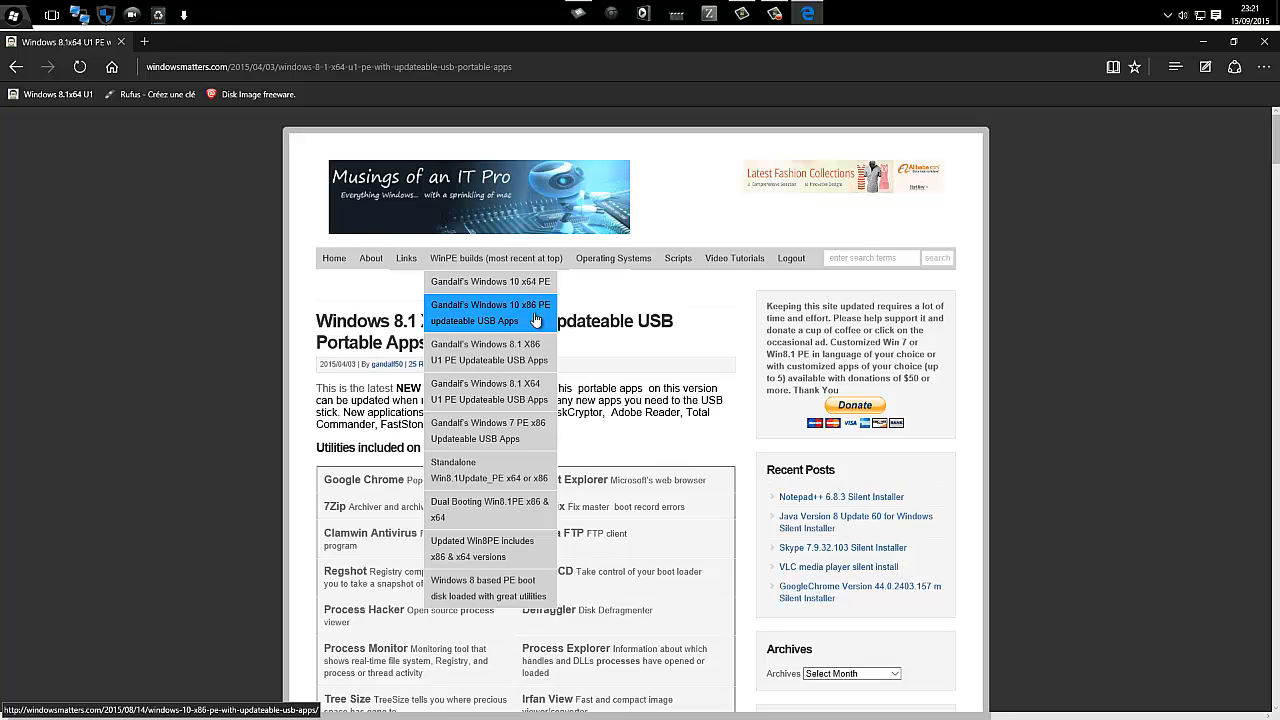
{"action": "left_click", "coordinate": [1106, 343]}
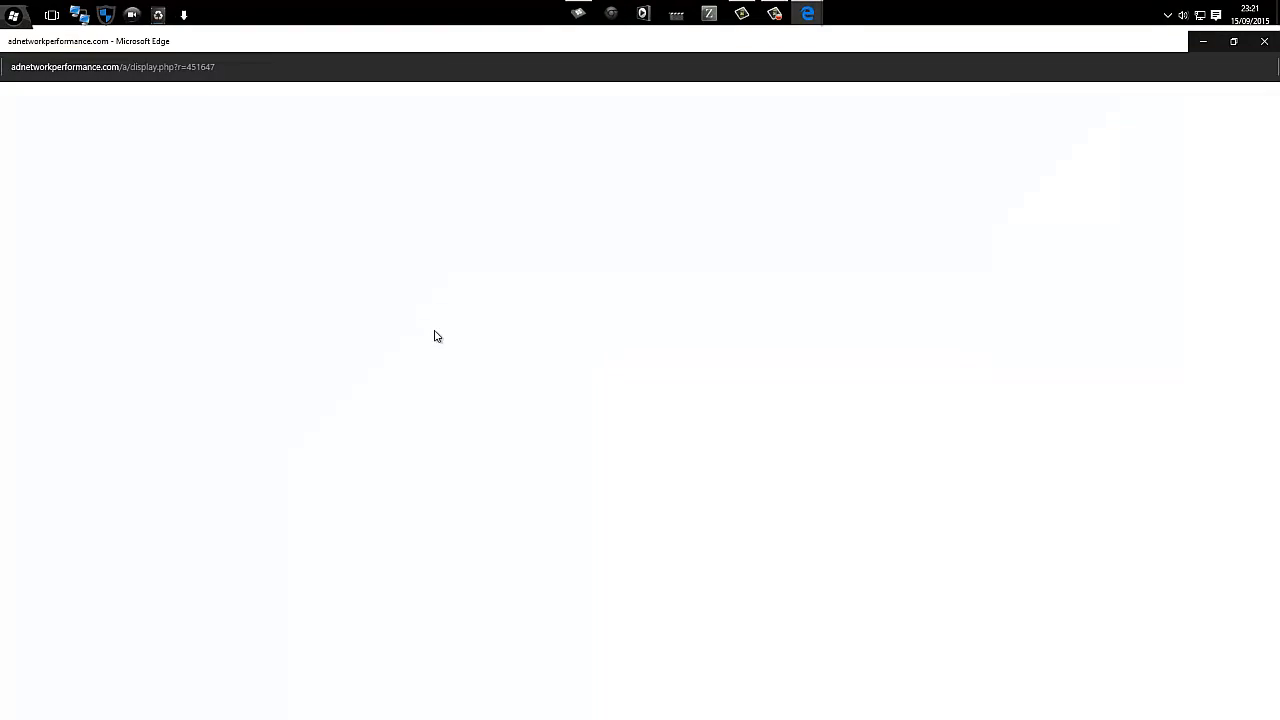
{"action": "left_click", "coordinate": [1263, 41]}
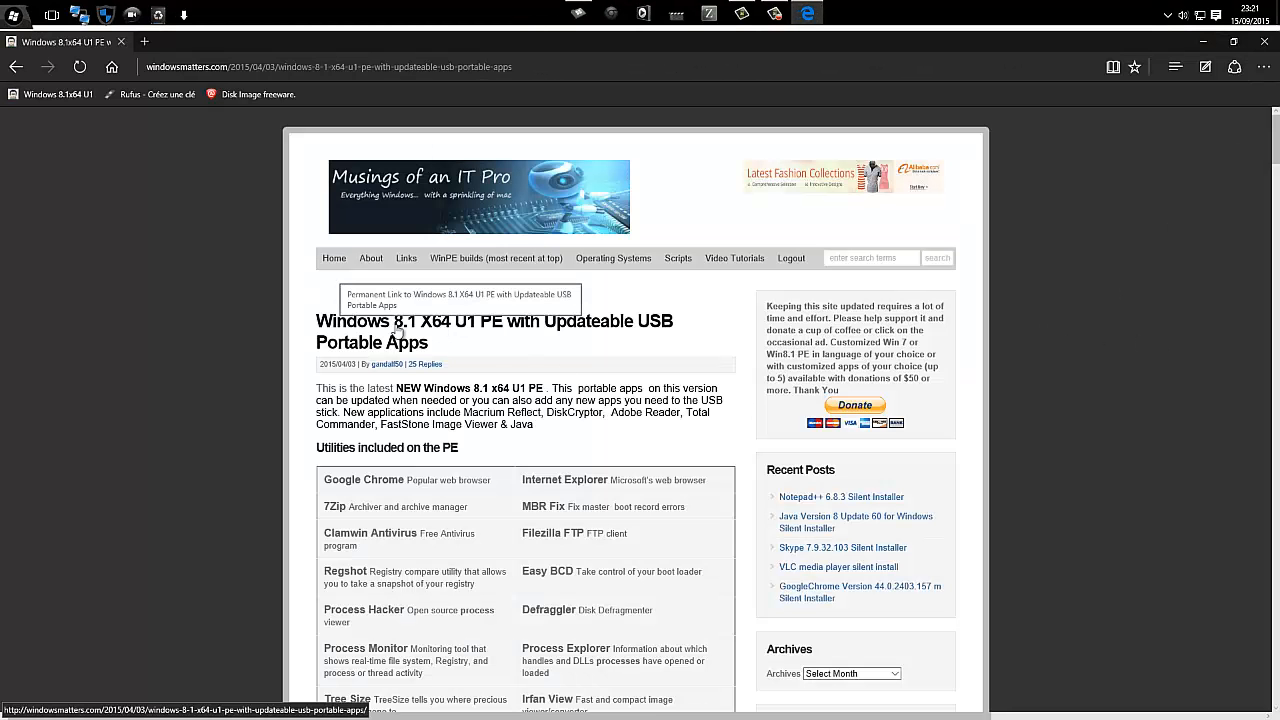
Step: Find the OneDrive download link in the Windows 8.1 X64 U1 PE article and open its shared folder
{"action": "scroll", "coordinate": [531, 377], "scroll_direction": "down", "scroll_amount": 3}
{"action": "scroll", "coordinate": [531, 377], "scroll_direction": "down", "scroll_amount": 20}
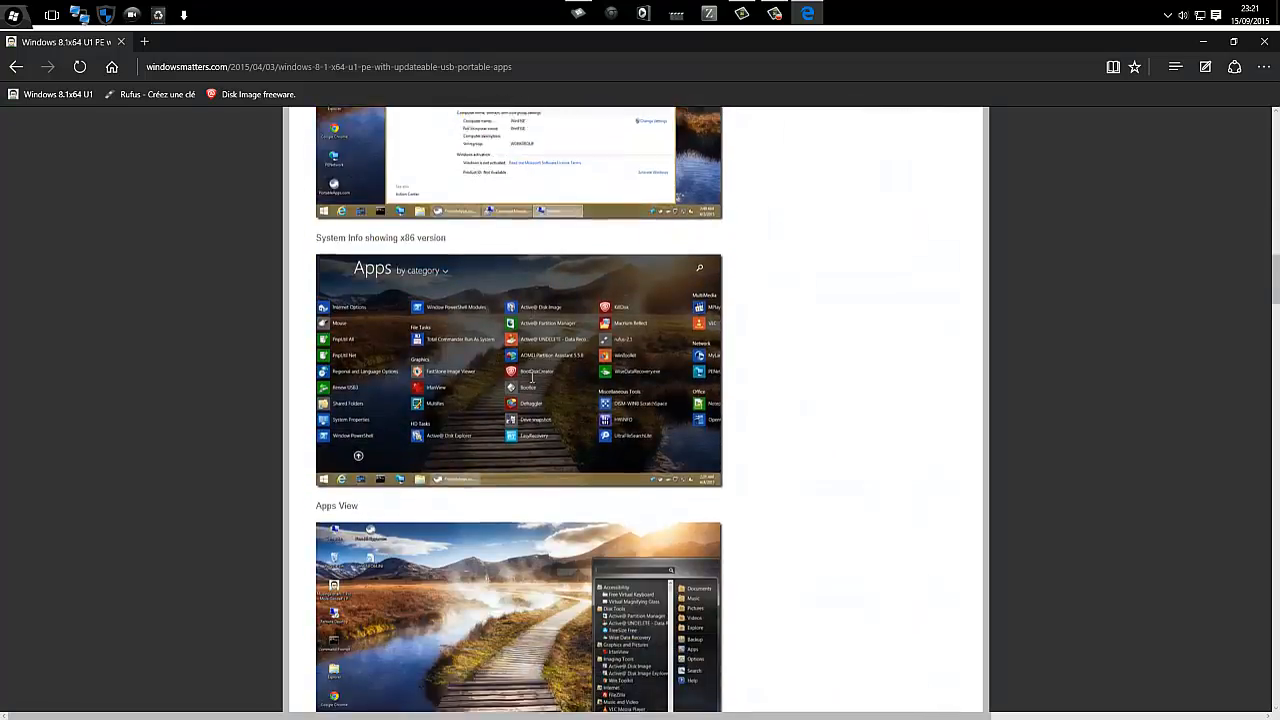
{"action": "scroll", "coordinate": [532, 383], "scroll_direction": "down", "scroll_amount": 3}
{"action": "scroll", "coordinate": [600, 357], "scroll_direction": "up", "scroll_amount": 4}
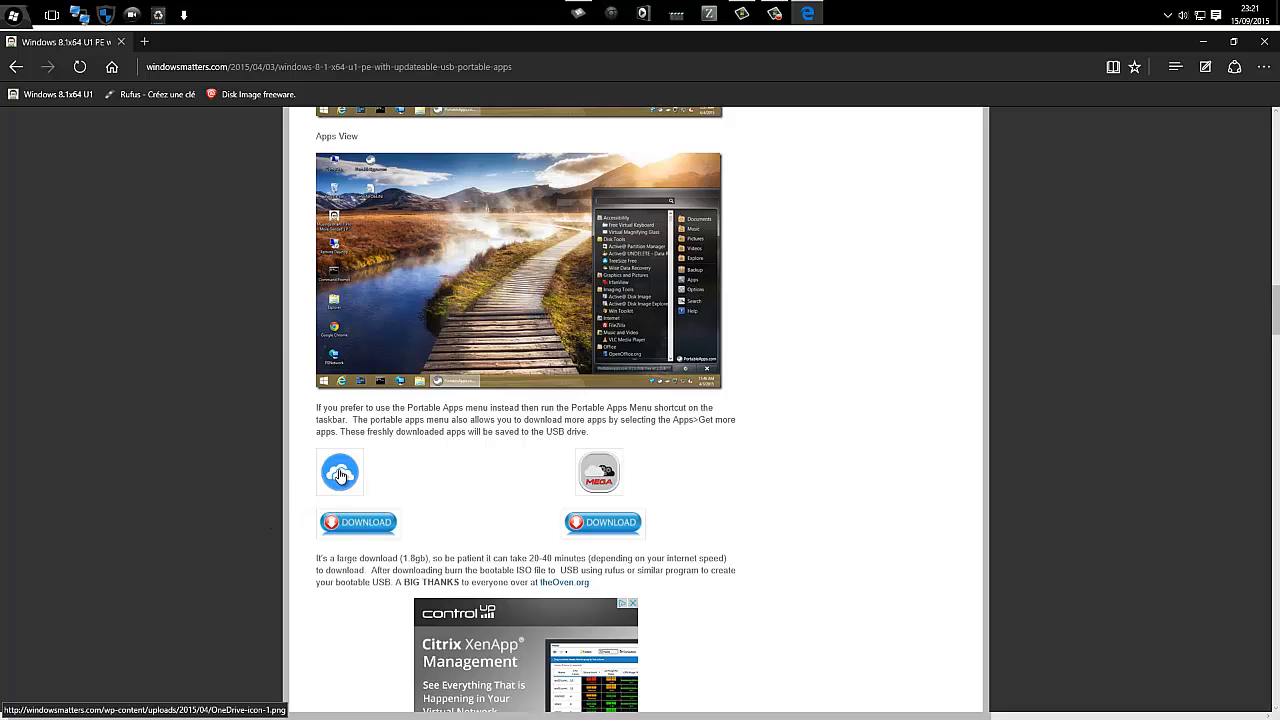
{"action": "left_click", "coordinate": [364, 528]}
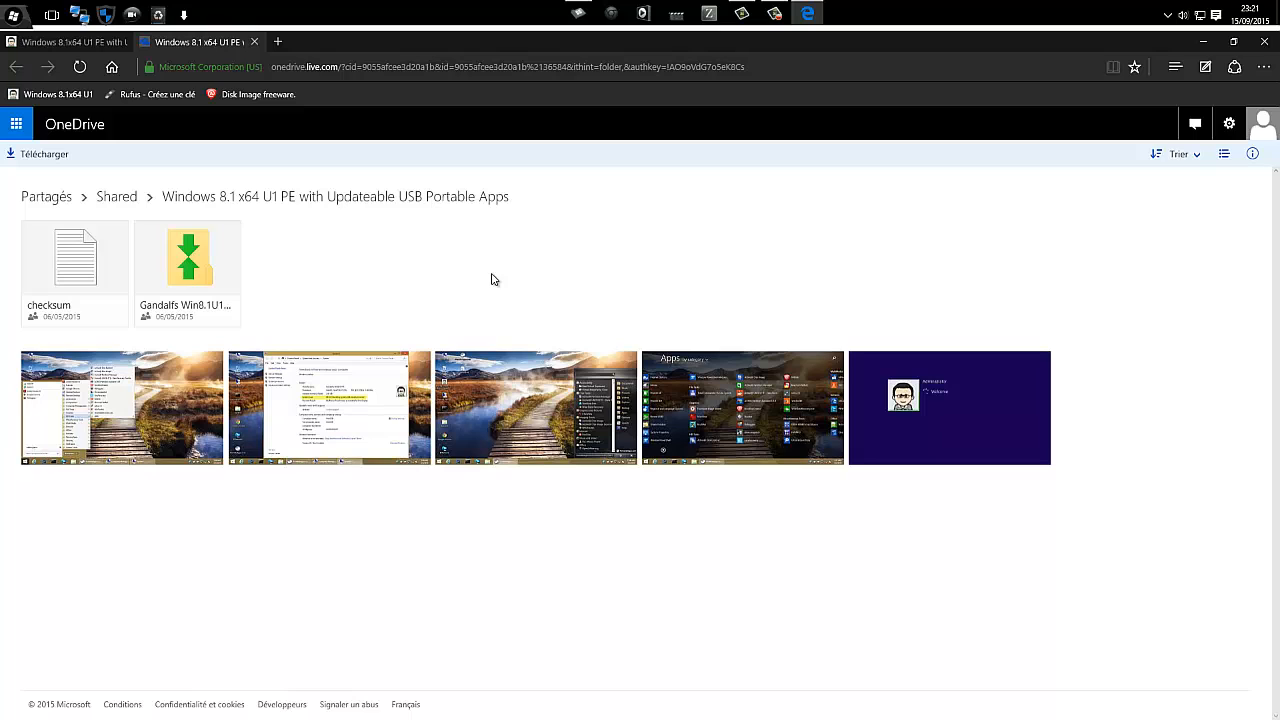
Step: Start downloading the Gandalfs Win8.1U1SE_x64 updateable final ISO from the OneDrive folder and cancel the transfer
{"action": "right_click", "coordinate": [205, 273]}
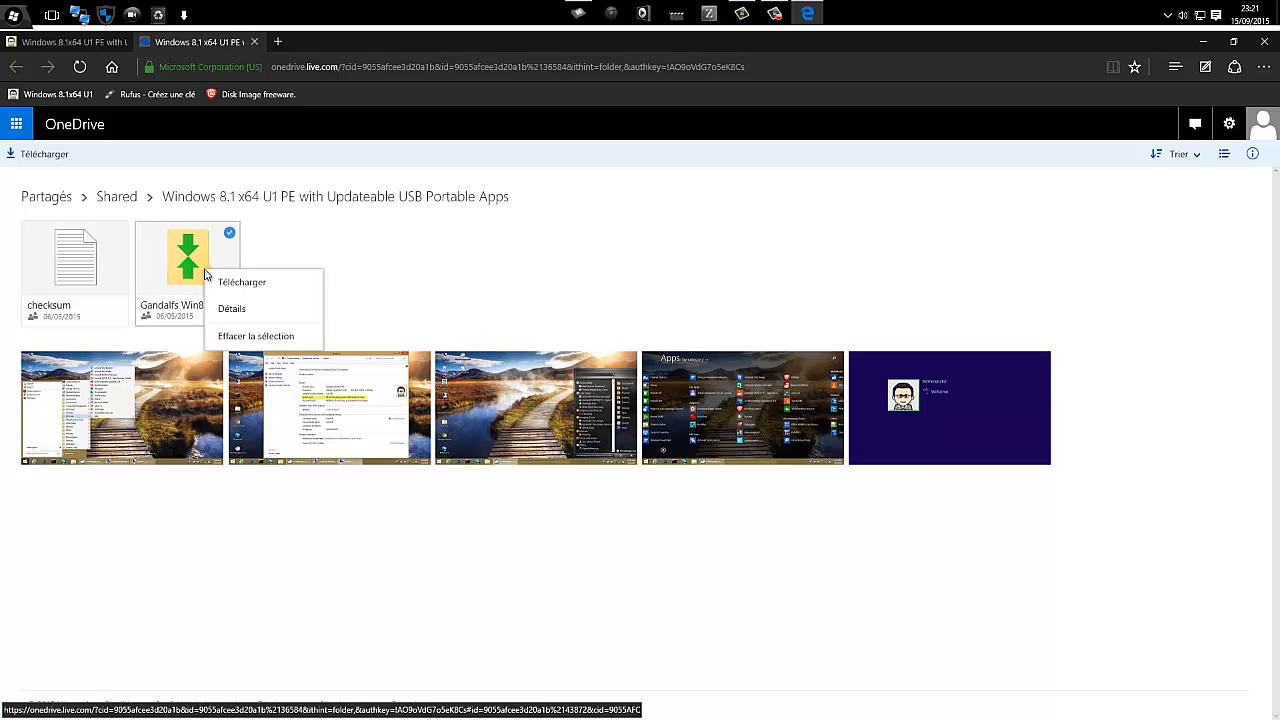
{"action": "left_click", "coordinate": [266, 285]}
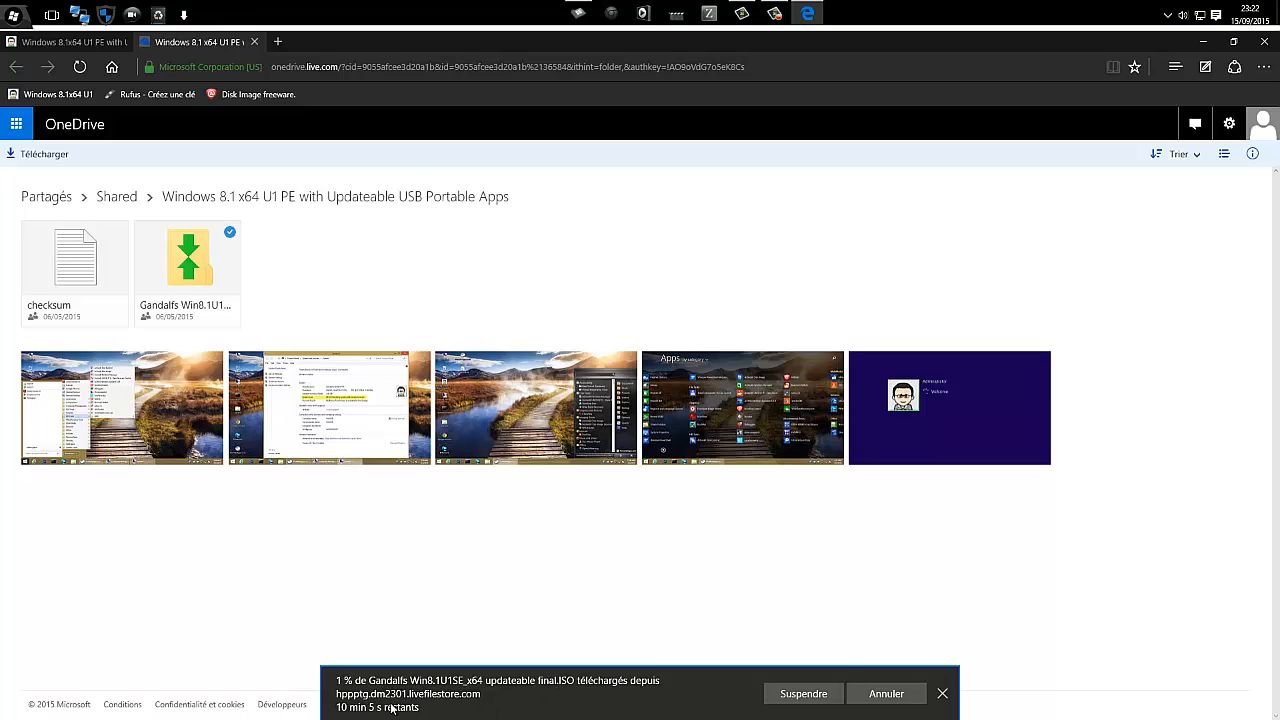
{"action": "left_click", "coordinate": [872, 694]}
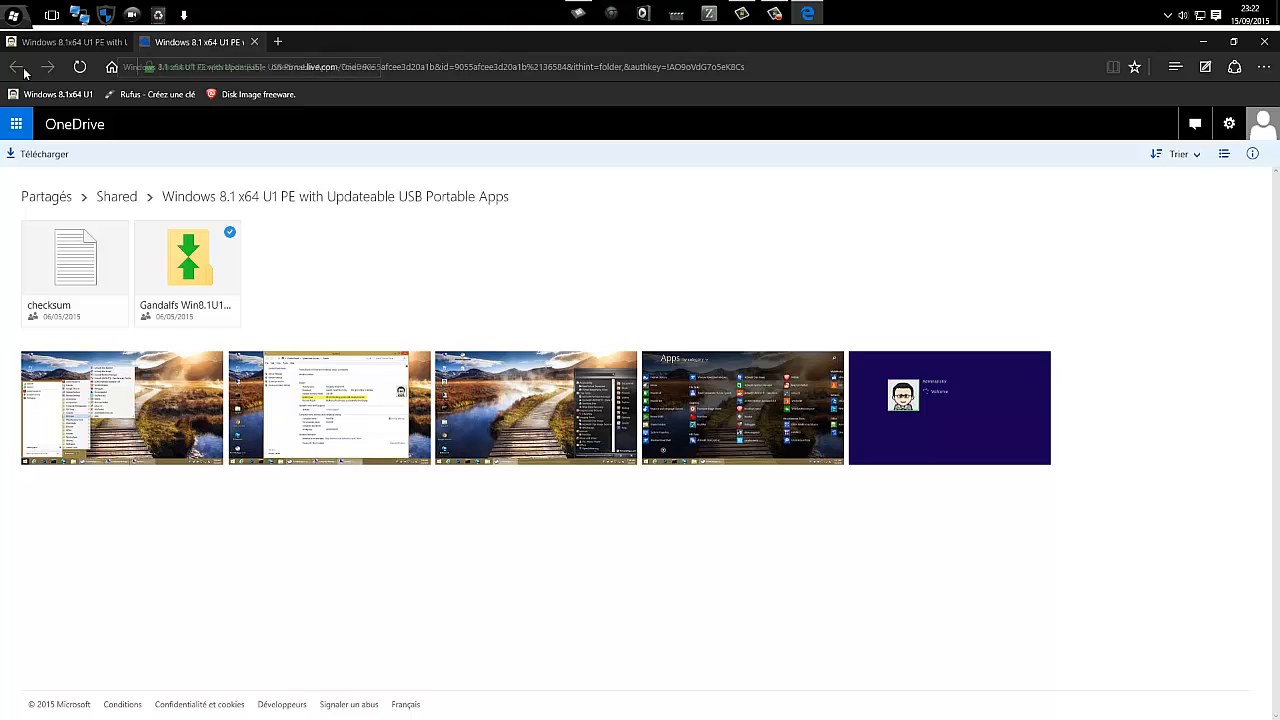
Step: Return to the article, minimize the browser, and point out the Gandalfs ISO and rufus-2.3p.exe in the Boot - win 8 PE folder
{"action": "left_click", "coordinate": [44, 42]}
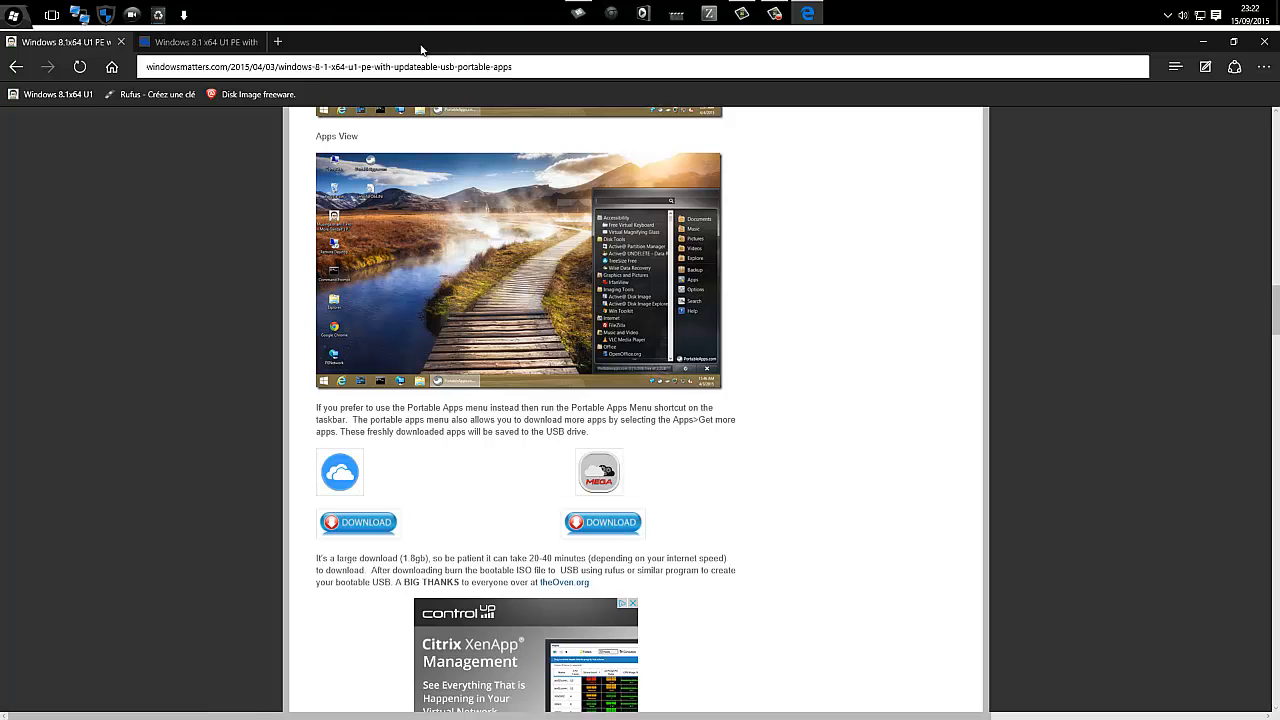
{"action": "left_click", "coordinate": [1204, 48]}
{"action": "left_click", "coordinate": [410, 230]}
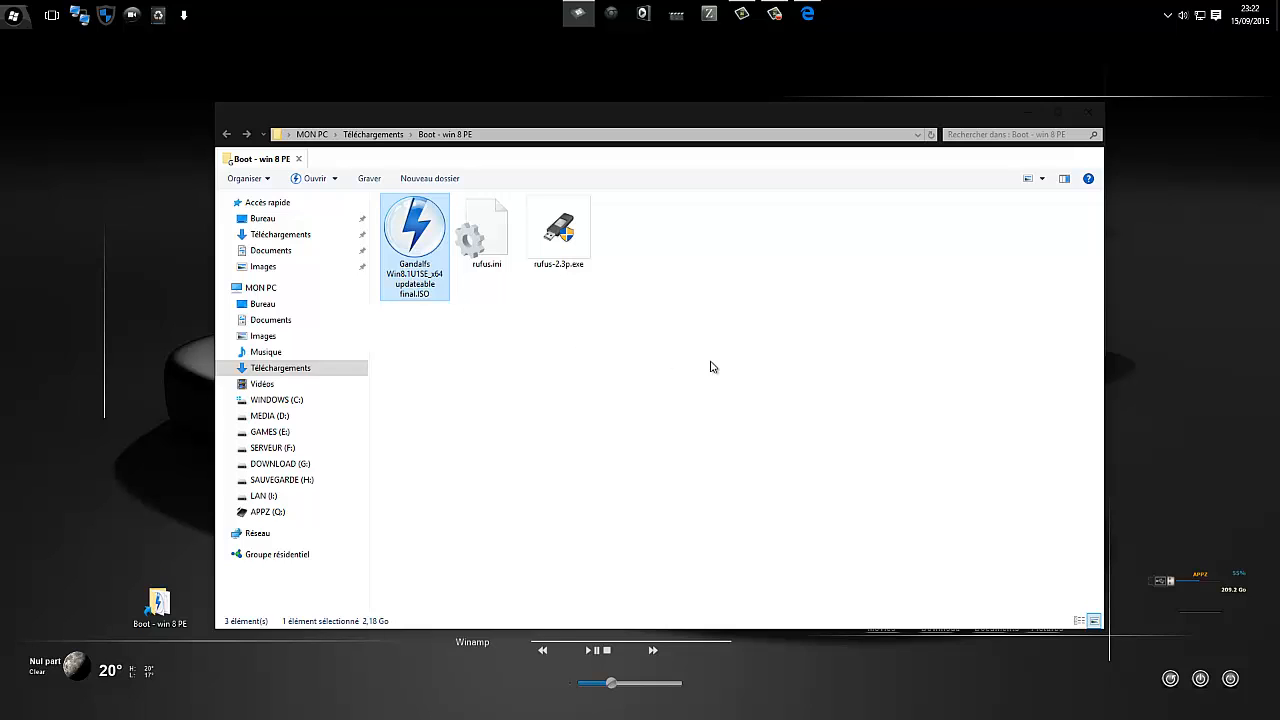
{"action": "left_click", "coordinate": [806, 337]}
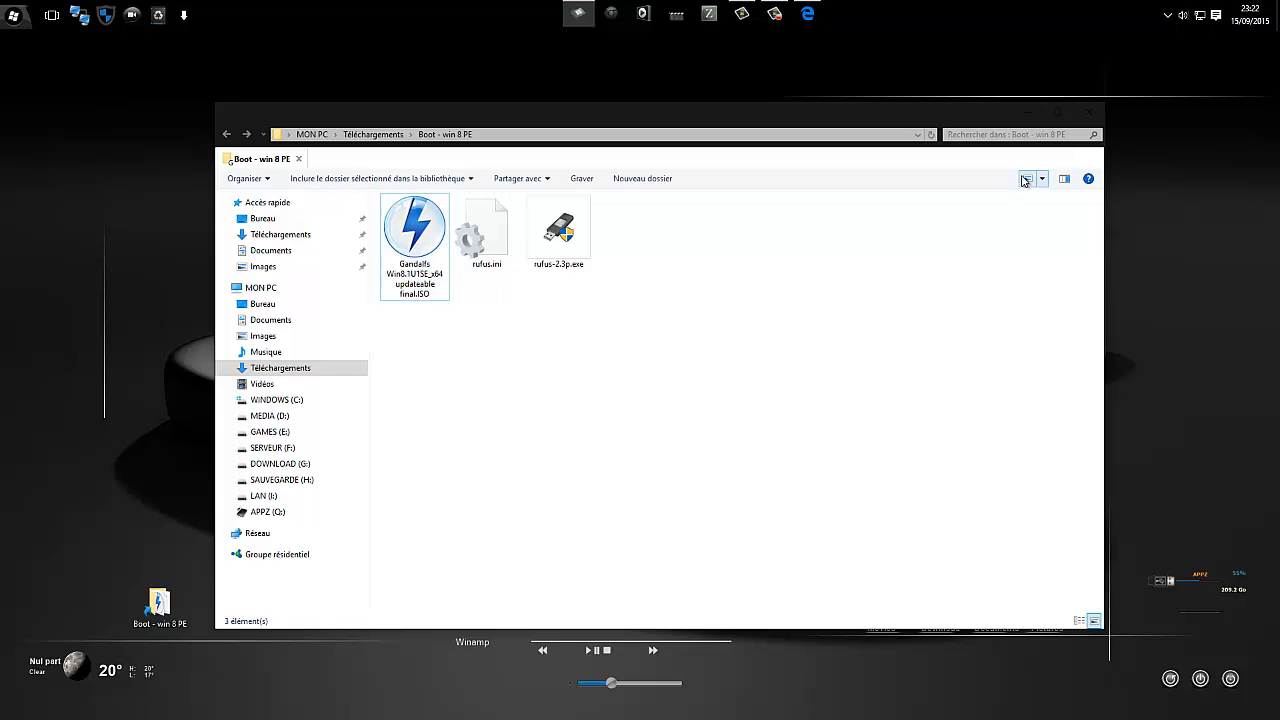
{"action": "left_click", "coordinate": [566, 252]}
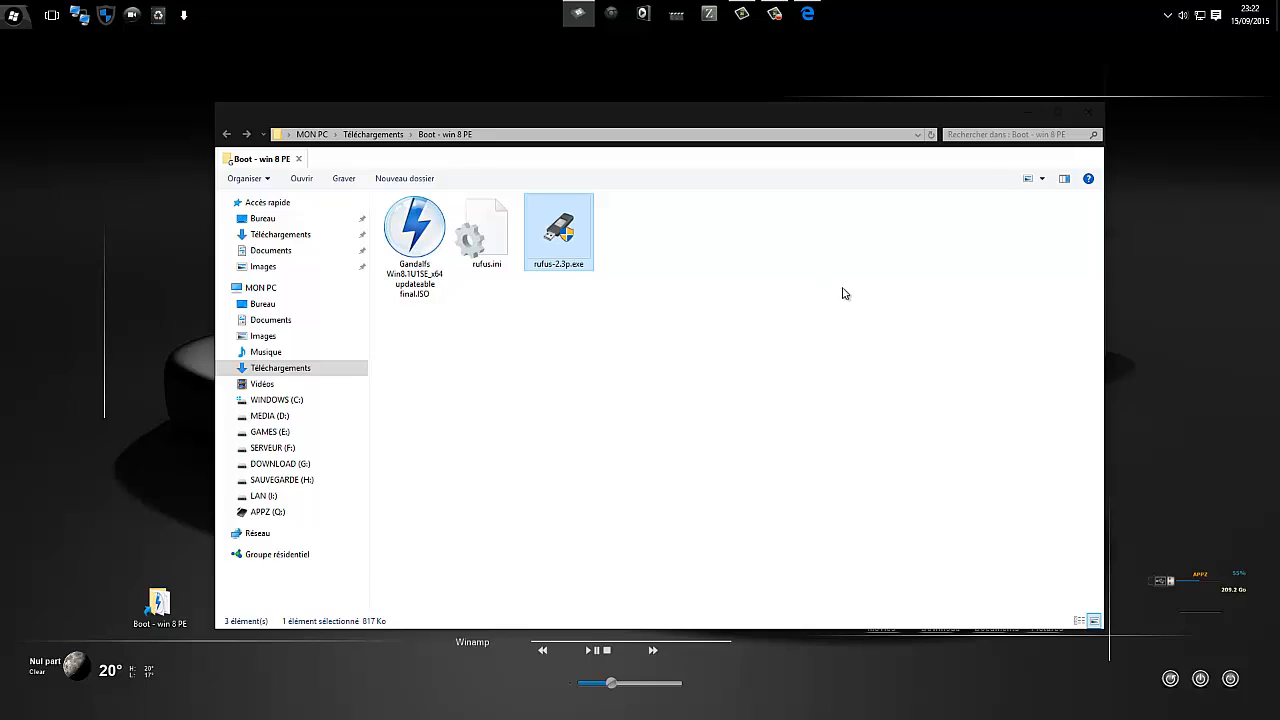
{"action": "left_click", "coordinate": [425, 234]}
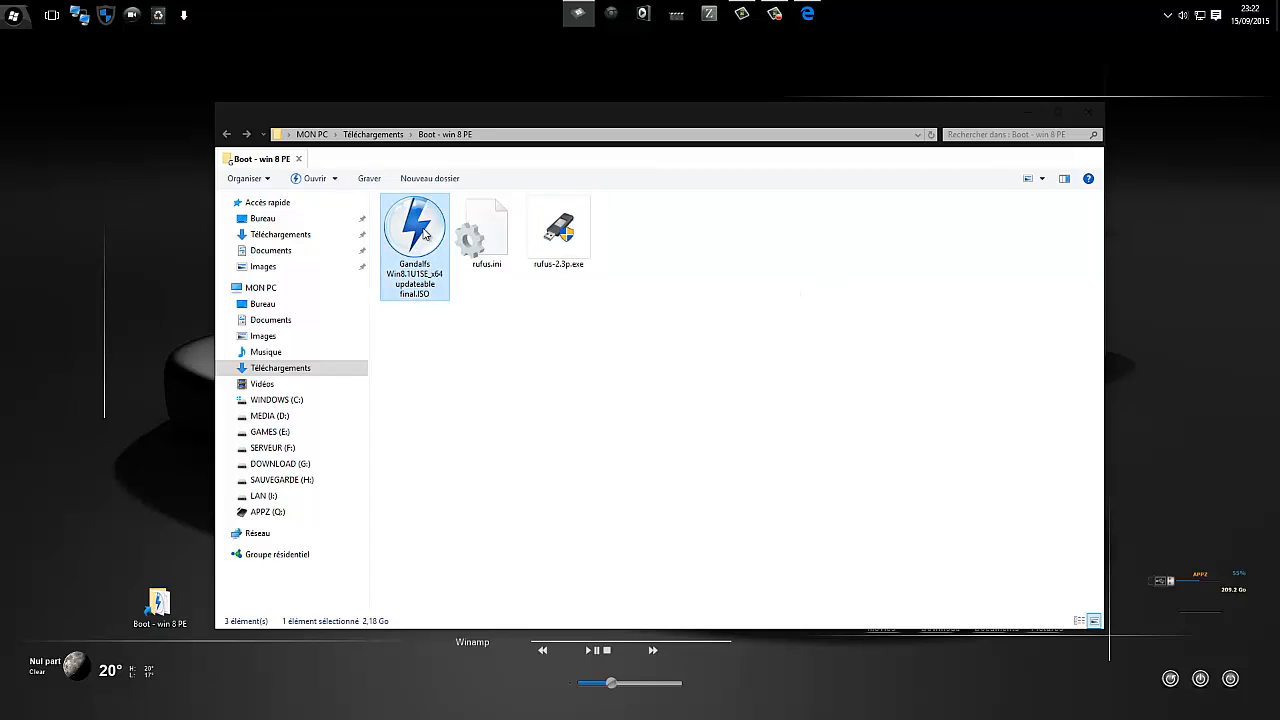
{"action": "left_click", "coordinate": [905, 272]}
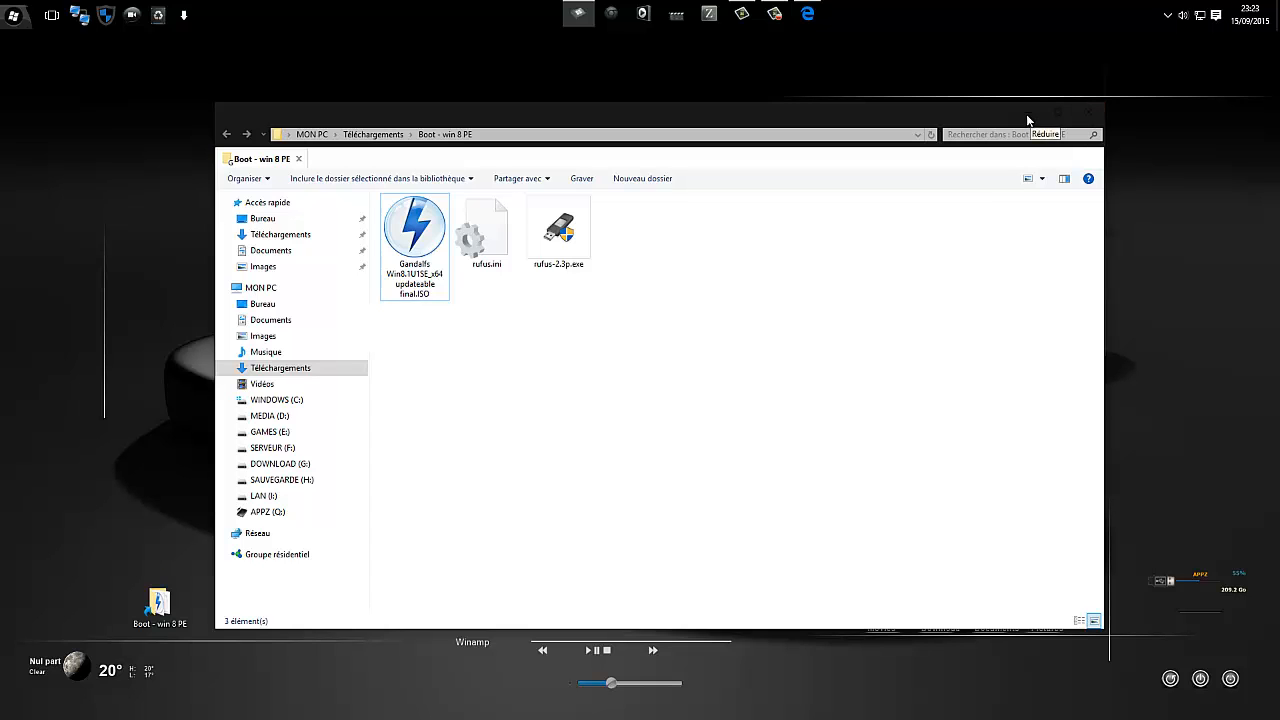
Step: Restore the Boot - win 8 PE folder window and launch rufus-2.3p.exe from it
{"action": "left_click", "coordinate": [1039, 117]}
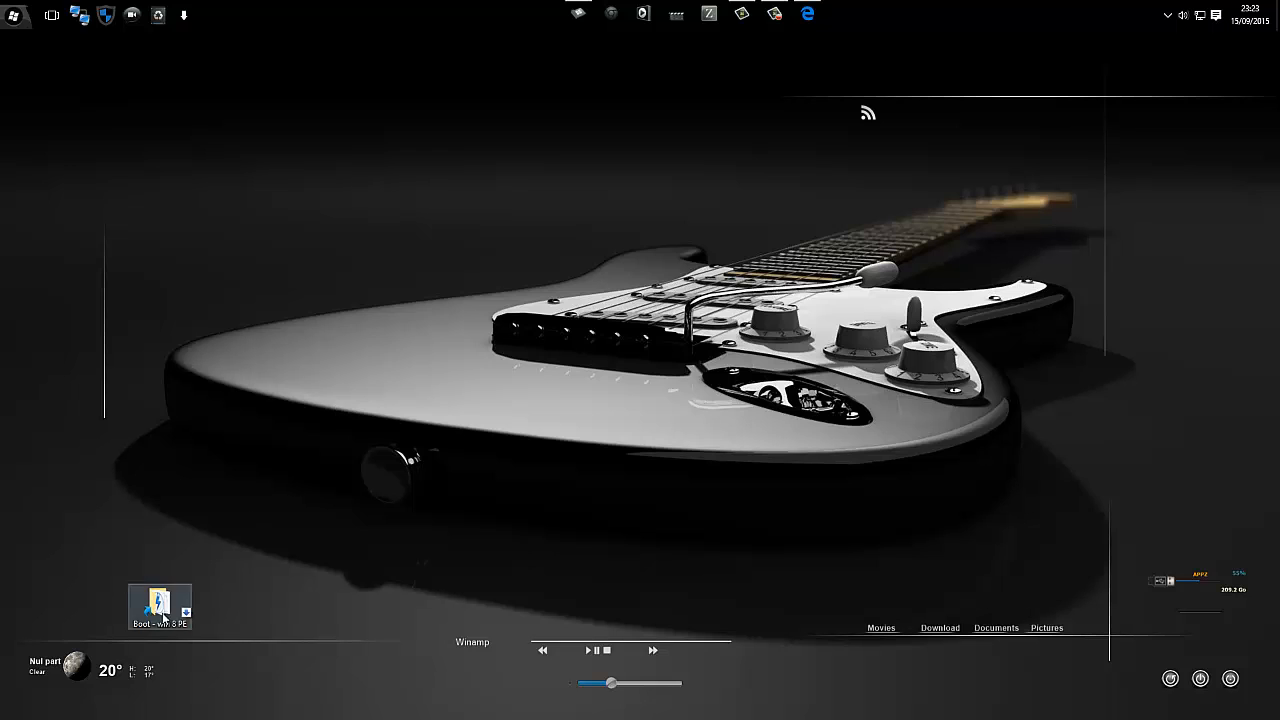
{"action": "left_click", "coordinate": [584, 24]}
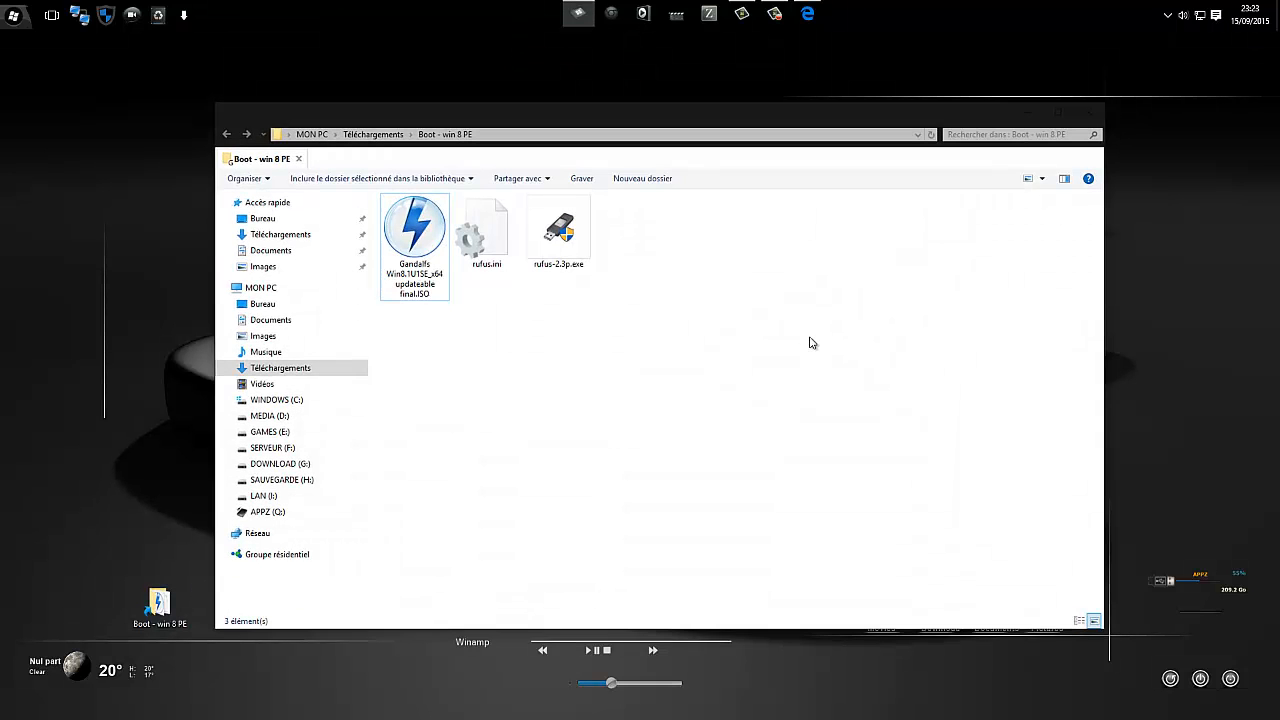
{"action": "double_click", "coordinate": [553, 212]}
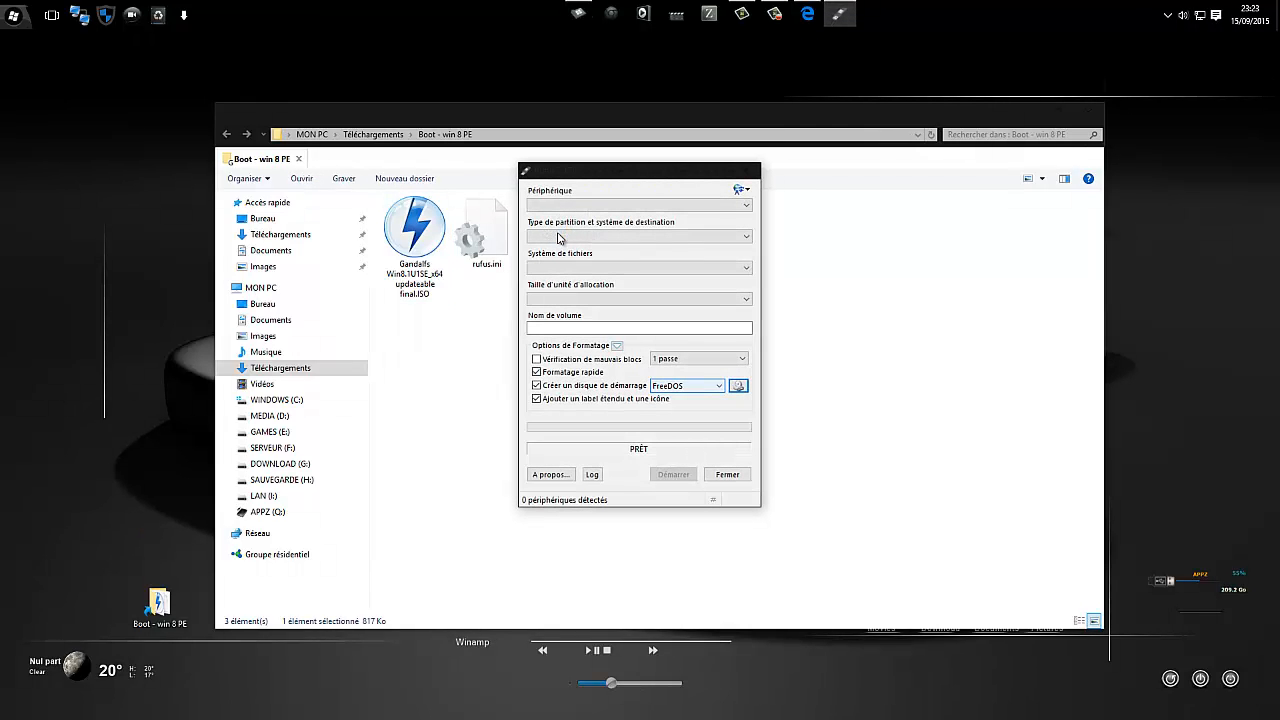
{"action": "left_click_drag", "start_coordinate": [644, 181], "coordinate": [616, 198]}
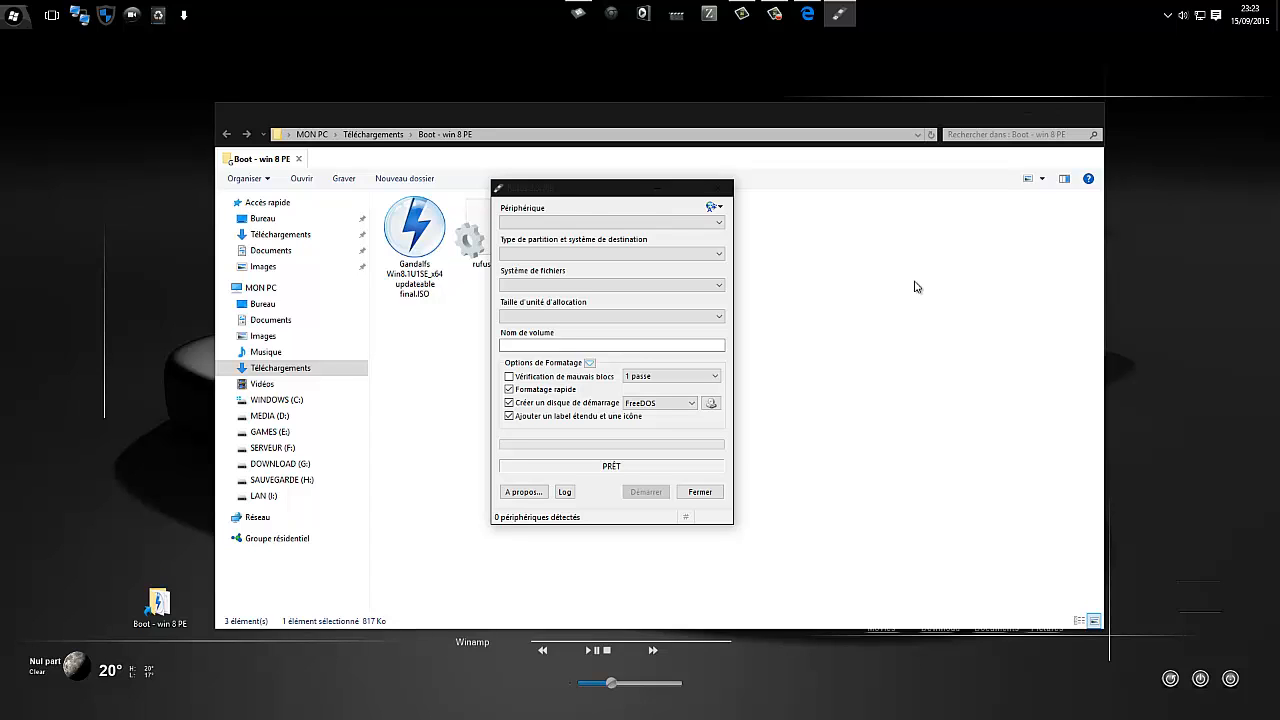
Step: Examine the boot files and folders on the PortableApps.com (K:) USB key and minimize the Explorer window
{"action": "left_click", "coordinate": [265, 460]}
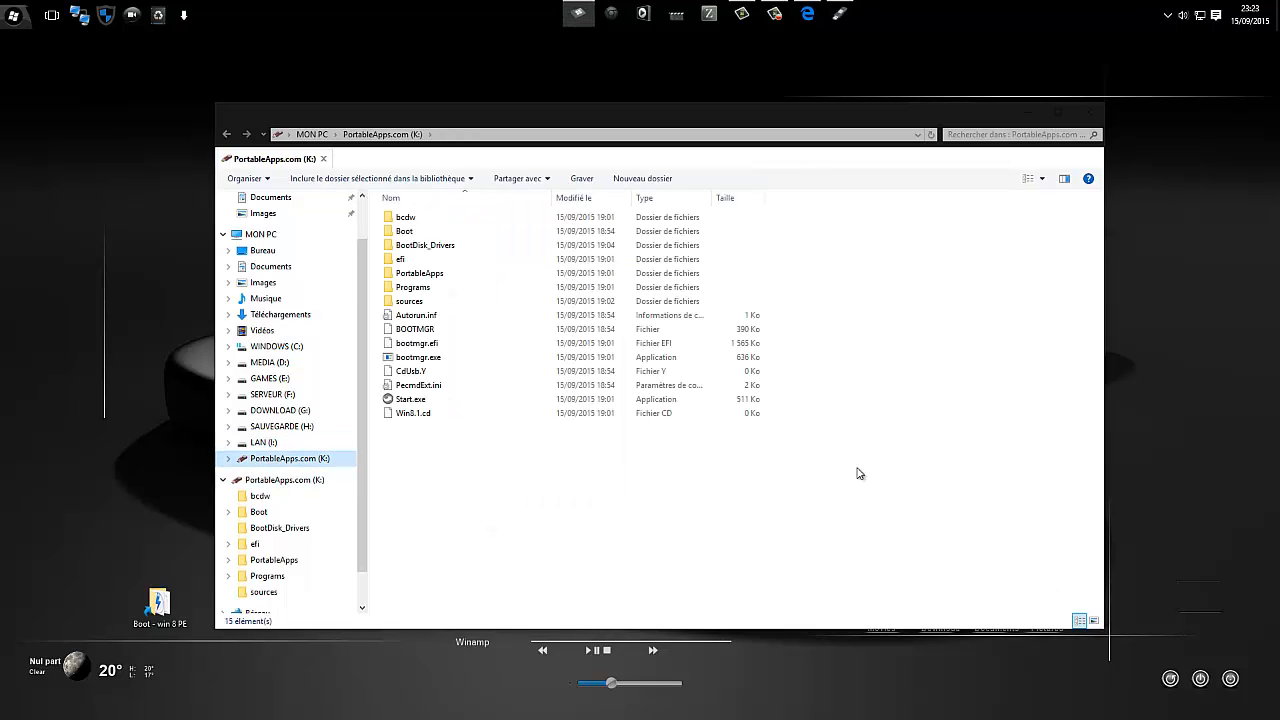
{"action": "left_click_drag", "start_coordinate": [1016, 472], "coordinate": [397, 220]}
{"action": "left_click", "coordinate": [549, 480]}
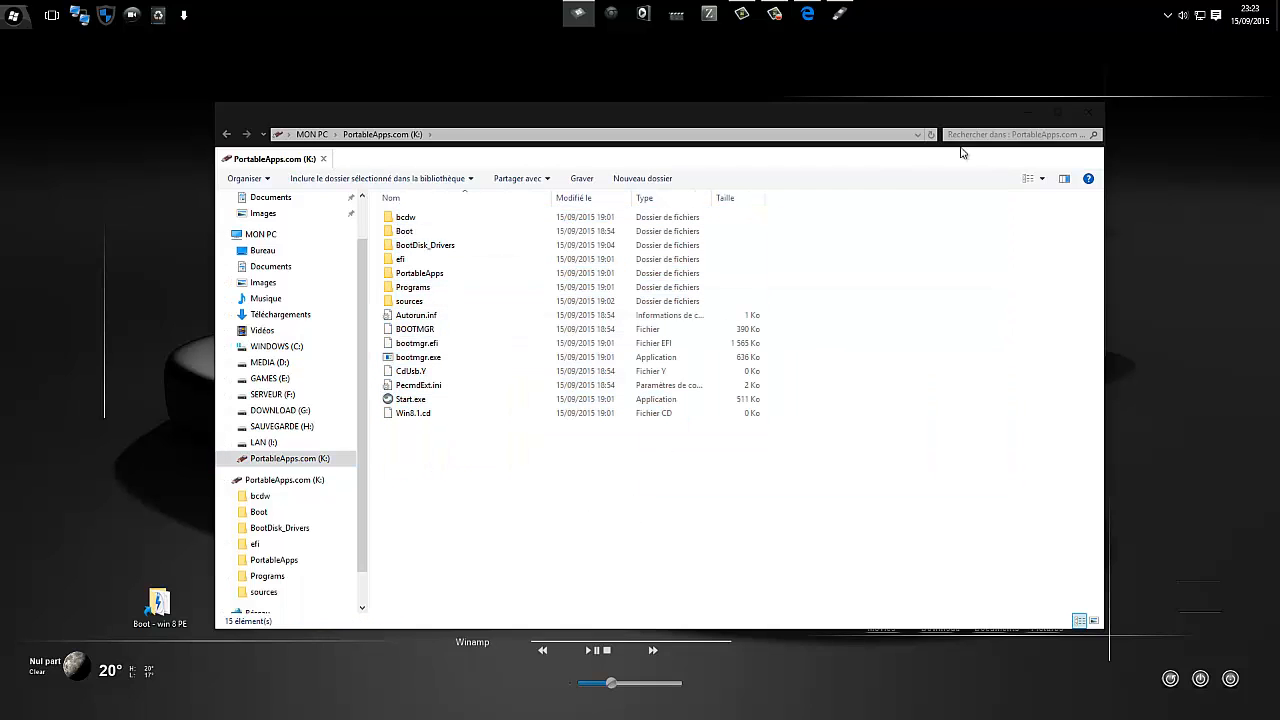
{"action": "left_click", "coordinate": [1035, 114]}
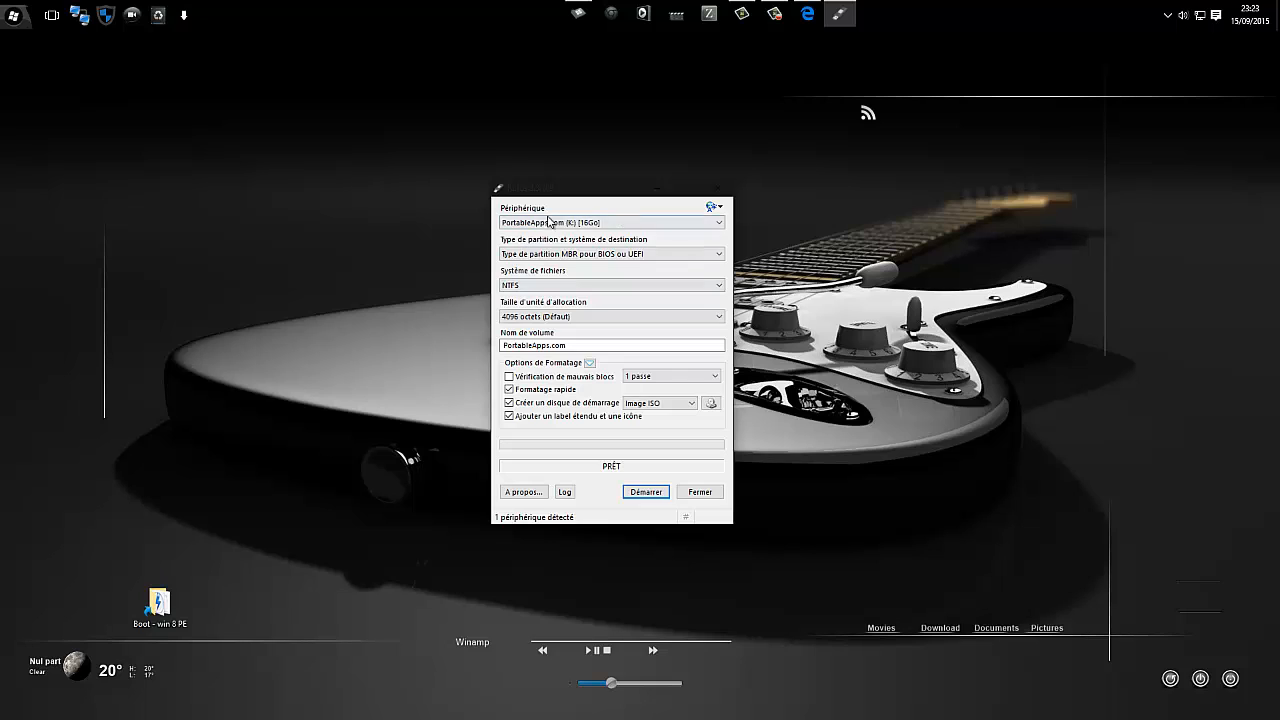
Step: Review the device and partition scheme choices, keeping PortableApps.com (K:) and the MBR partition type for BIOS or UEFI
{"action": "left_click_drag", "start_coordinate": [548, 192], "coordinate": [620, 197]}
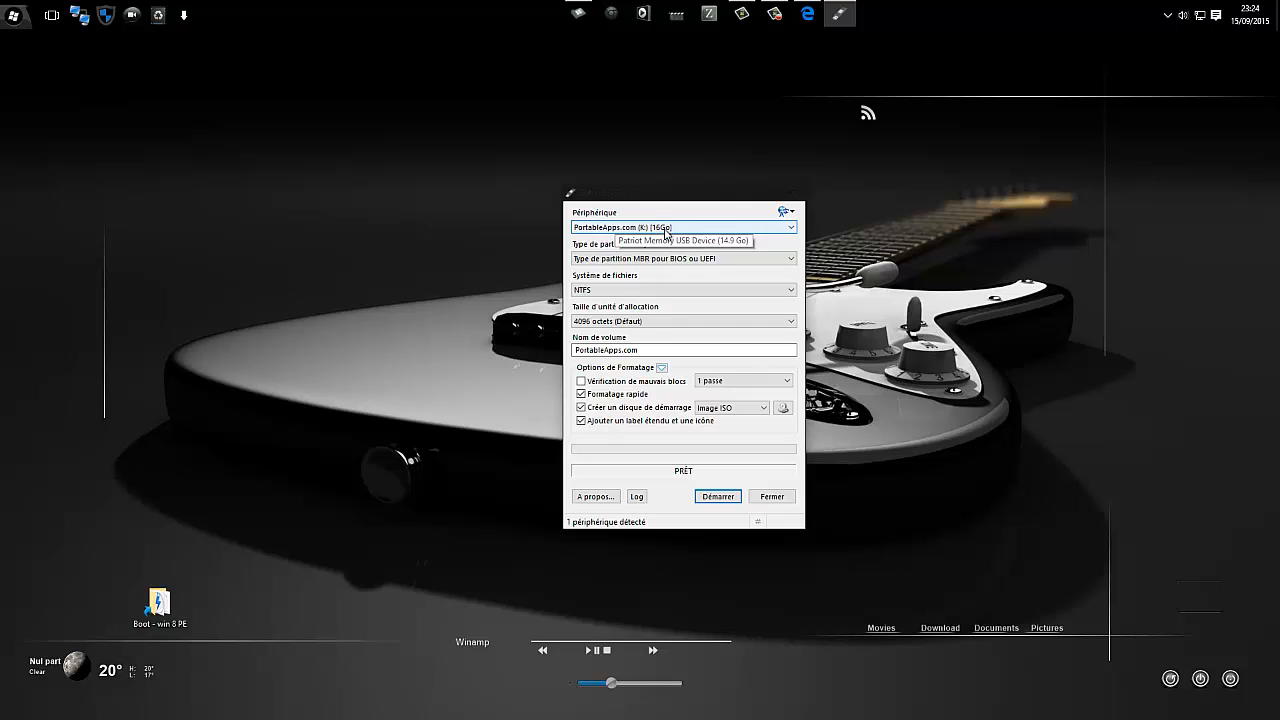
{"action": "left_click", "coordinate": [790, 229]}
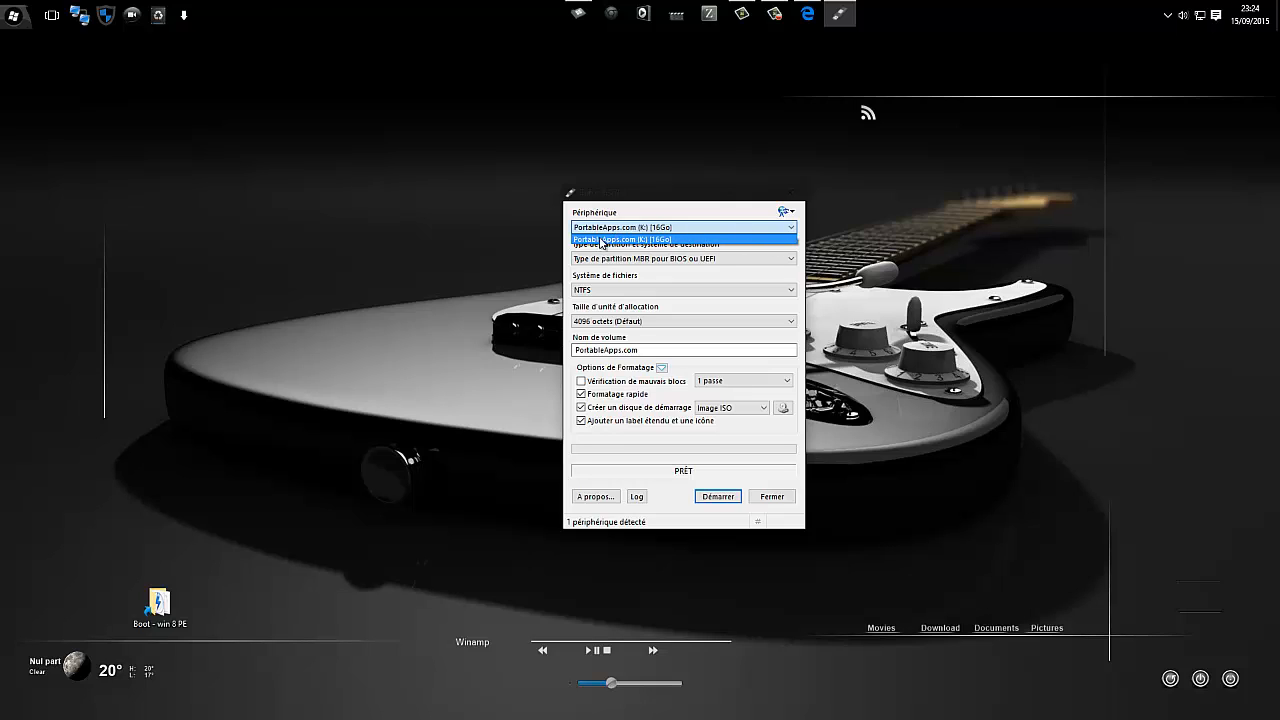
{"action": "left_click", "coordinate": [686, 217]}
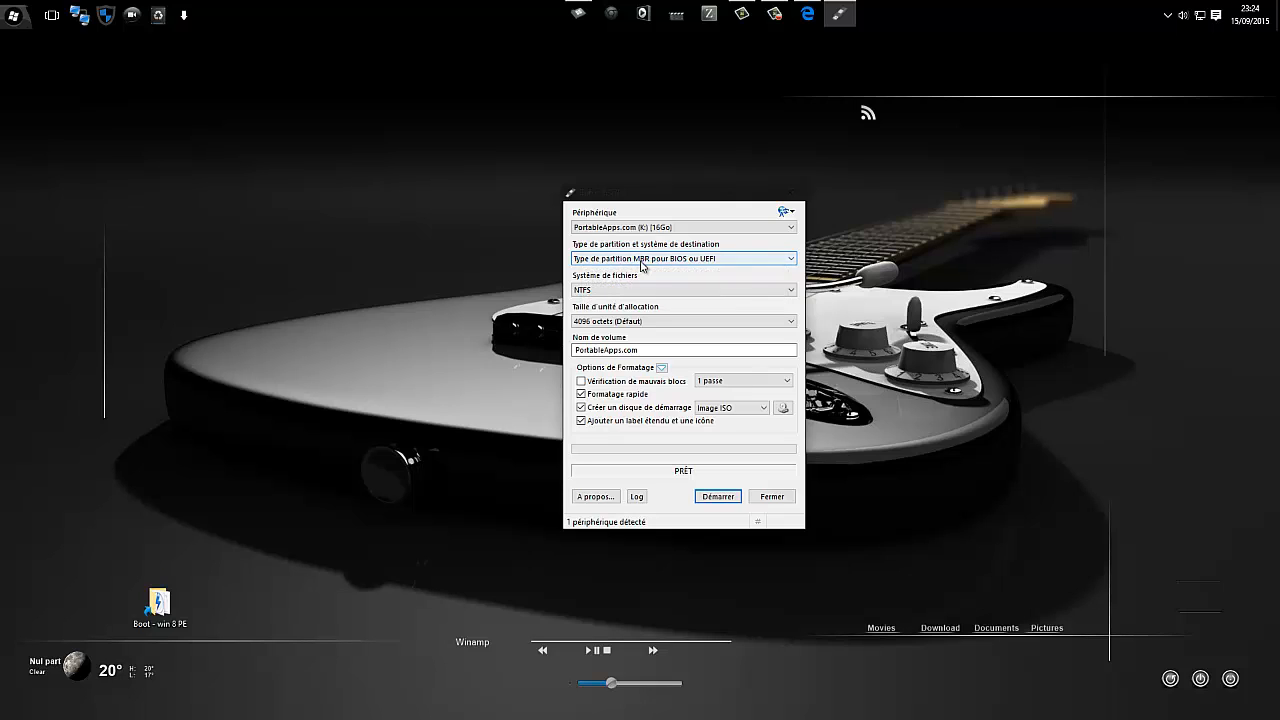
{"action": "left_click", "coordinate": [792, 259]}
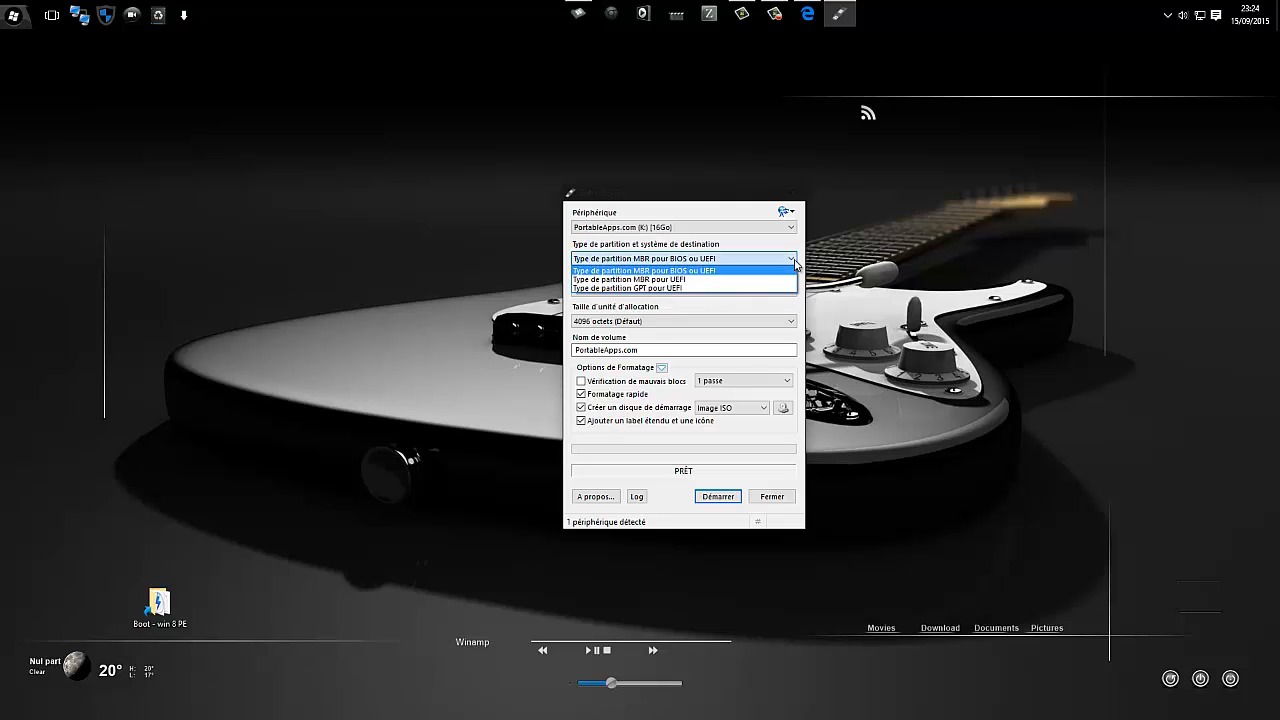
{"action": "left_click", "coordinate": [795, 262]}
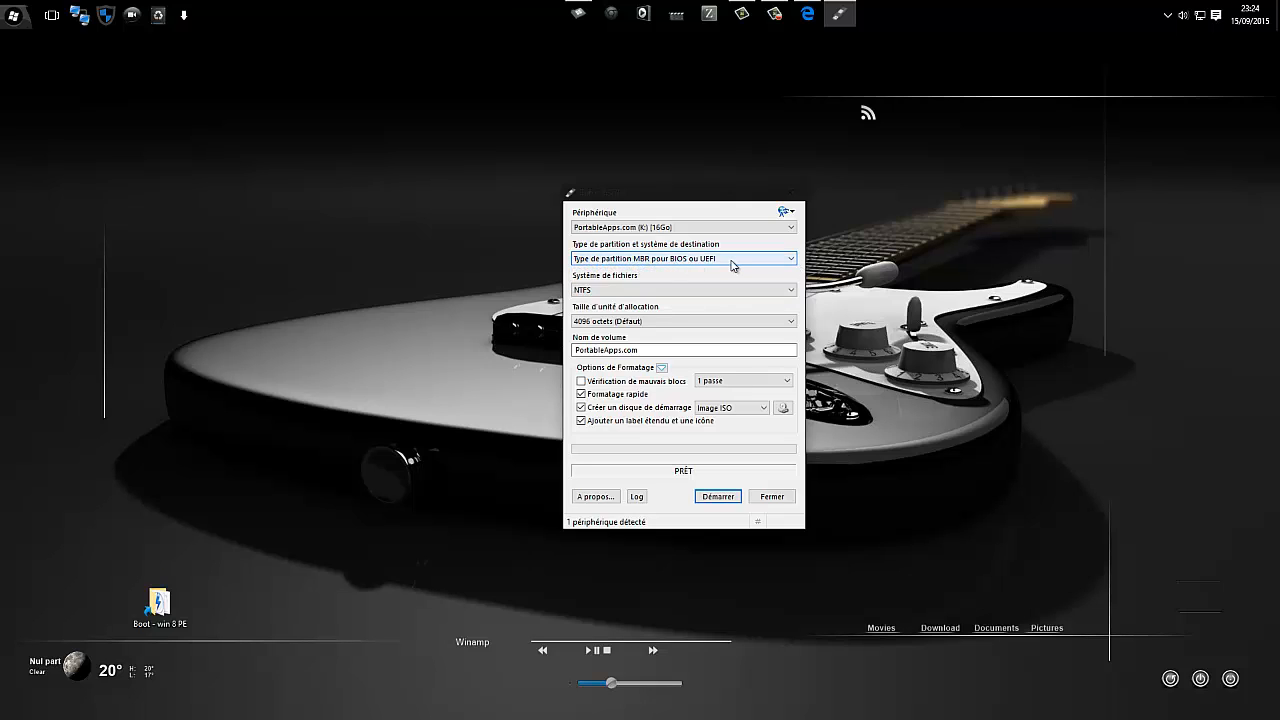
{"action": "left_click", "coordinate": [795, 262]}
{"action": "left_click", "coordinate": [796, 263]}
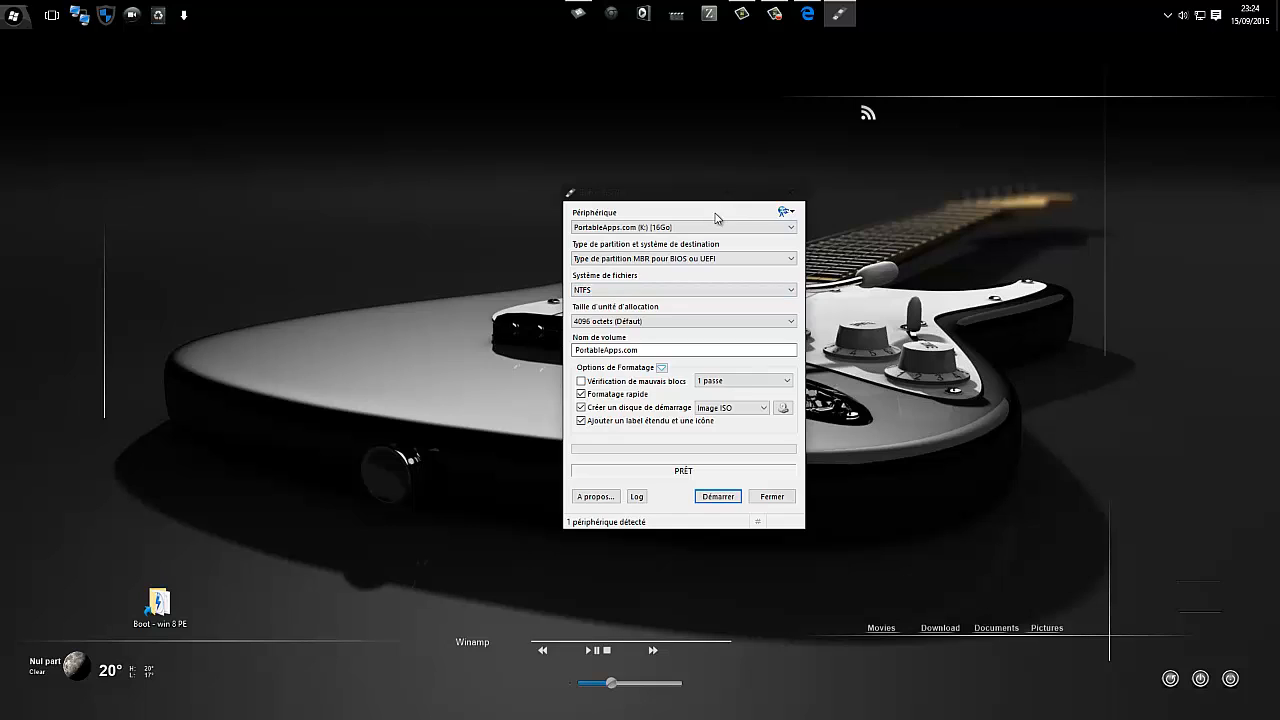
Step: Review the available file systems for the USB key, keeping NTFS selected
{"action": "left_click_drag", "start_coordinate": [702, 185], "coordinate": [672, 142]}
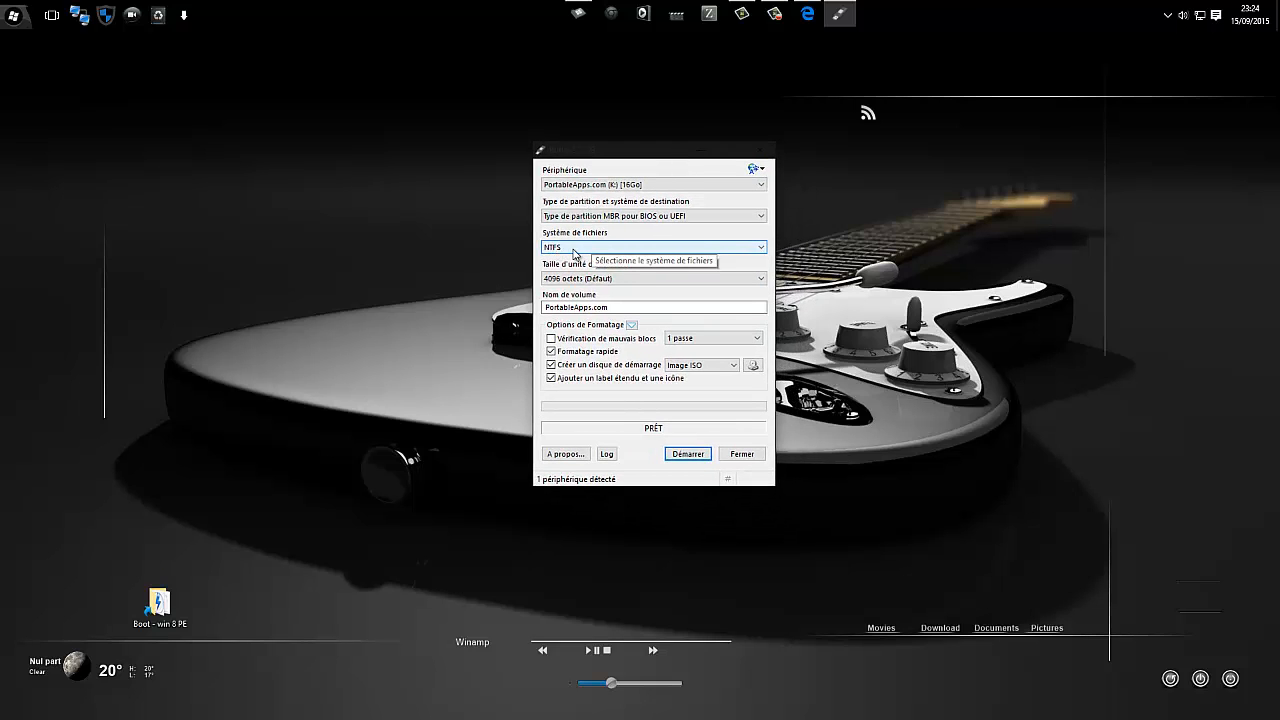
{"action": "left_click", "coordinate": [763, 248]}
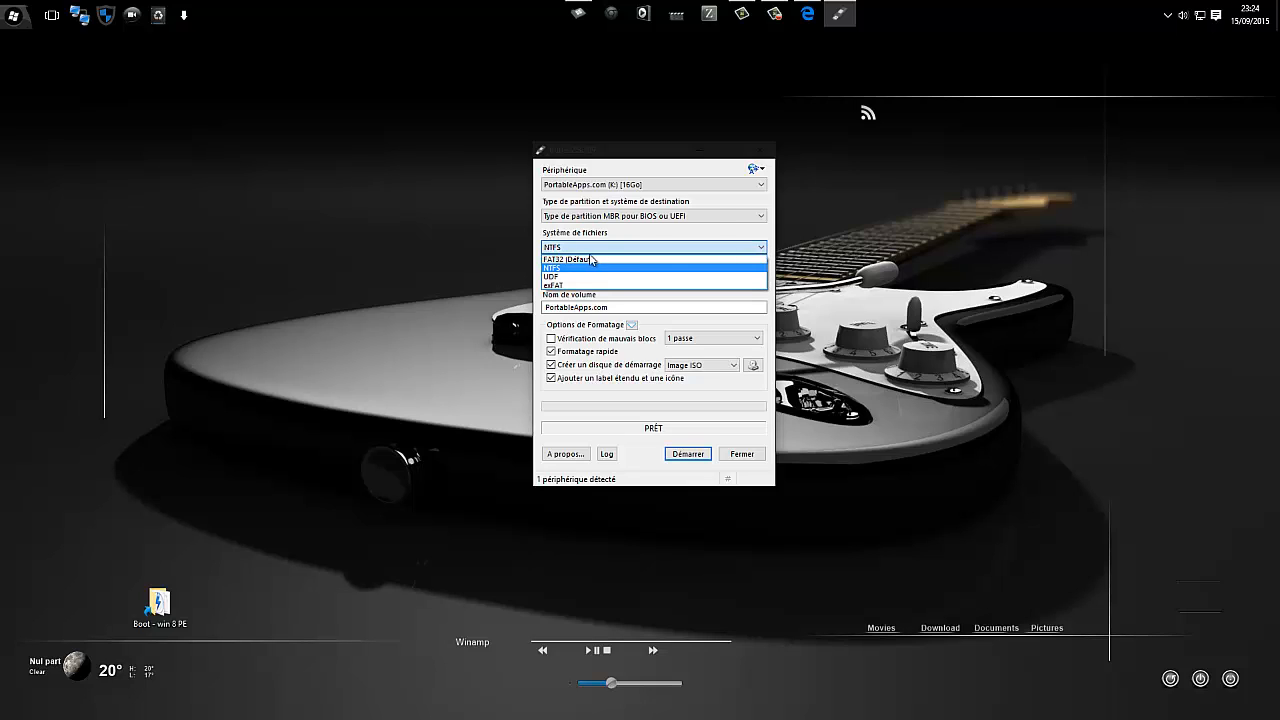
{"action": "left_click", "coordinate": [652, 242]}
{"action": "left_click", "coordinate": [722, 250]}
{"action": "left_click", "coordinate": [646, 242]}
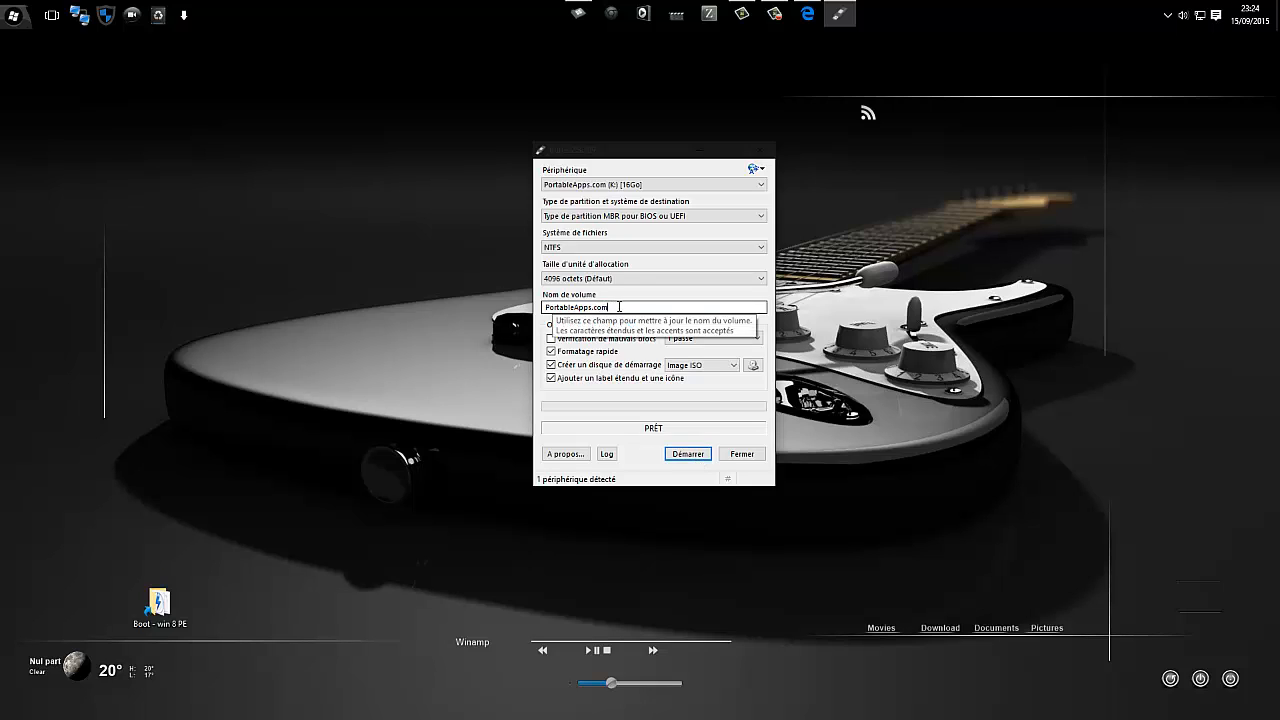
Step: Point out the volume name and review the boot disk type choices, keeping Image ISO
{"action": "double_click", "coordinate": [563, 307]}
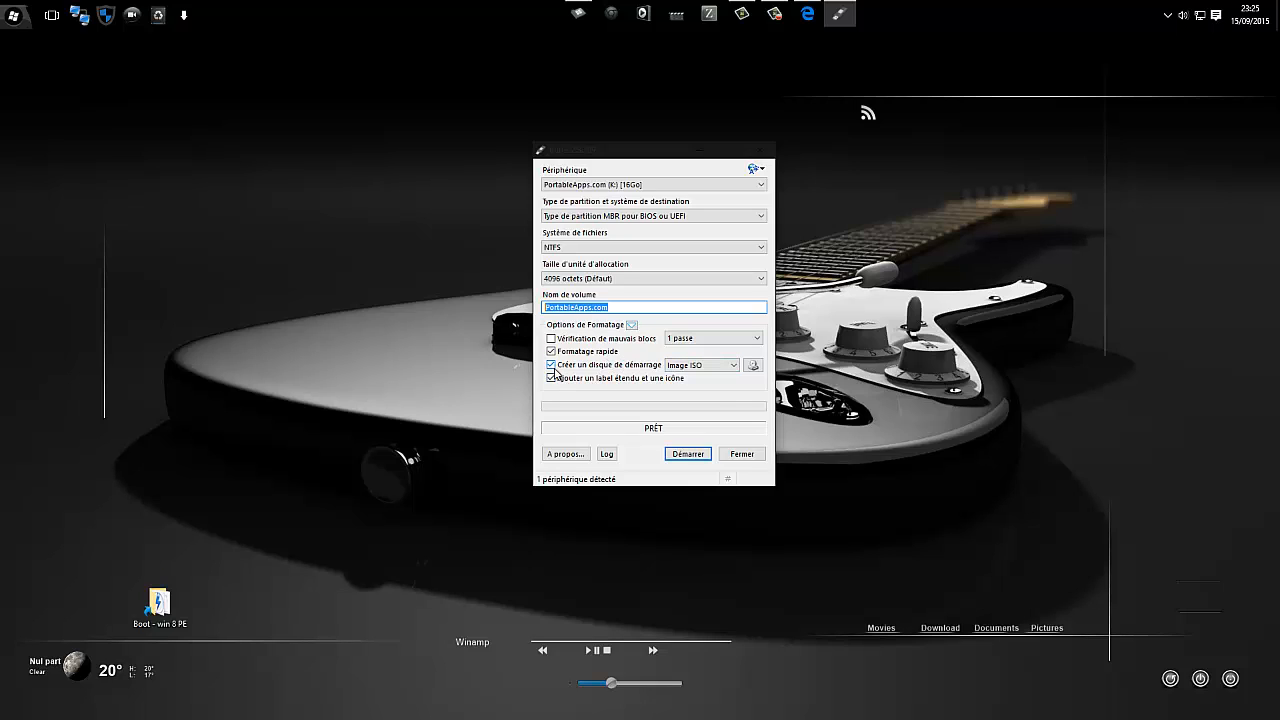
{"action": "left_click", "coordinate": [735, 368]}
{"action": "left_click", "coordinate": [736, 369]}
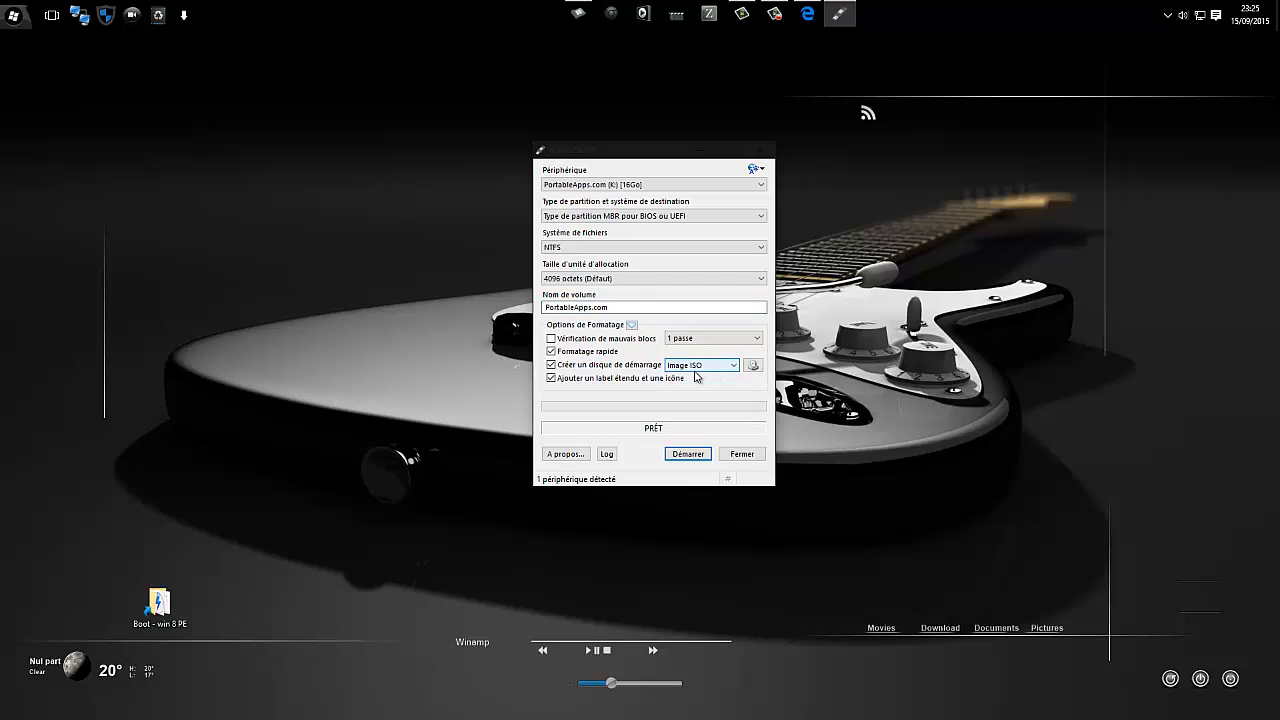
{"action": "left_click", "coordinate": [736, 367]}
{"action": "left_click", "coordinate": [726, 371]}
Step: Browse for the boot image and select Gandalfs Win8.1U1SE_x86 updateable final.ISO in the Téléchargements folder
{"action": "left_click", "coordinate": [753, 366]}
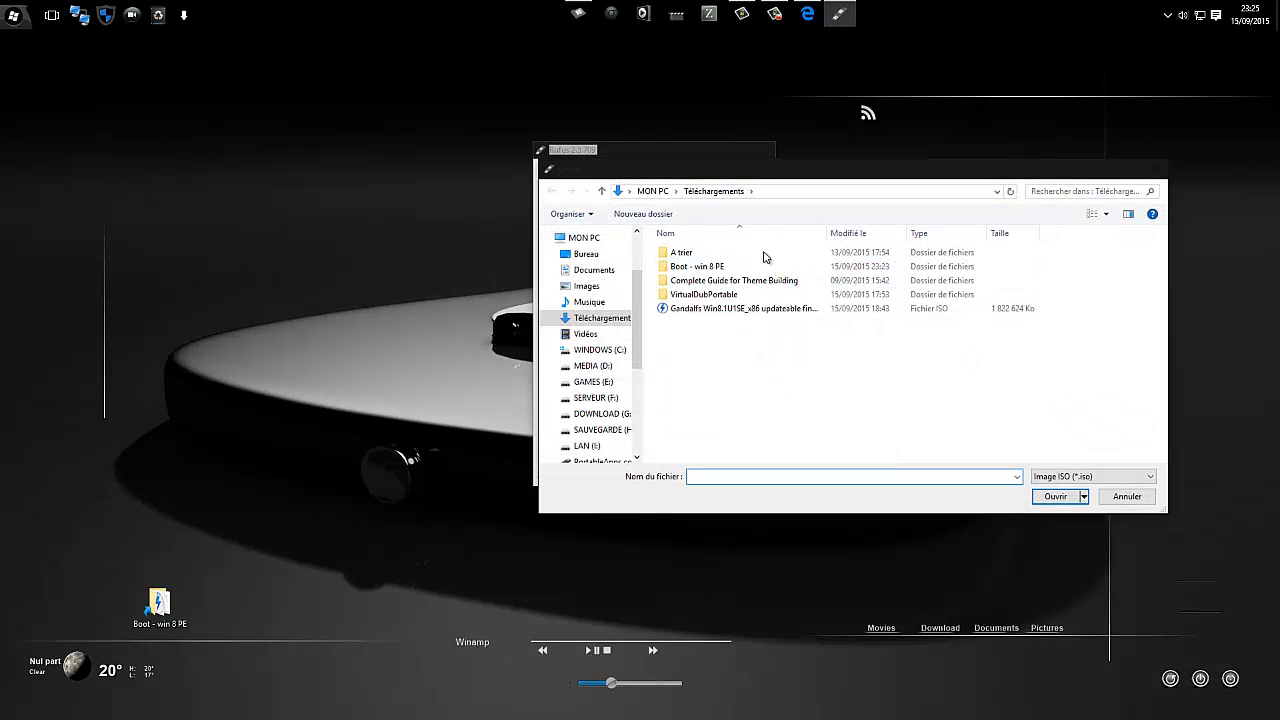
{"action": "left_click_drag", "start_coordinate": [720, 172], "coordinate": [551, 168]}
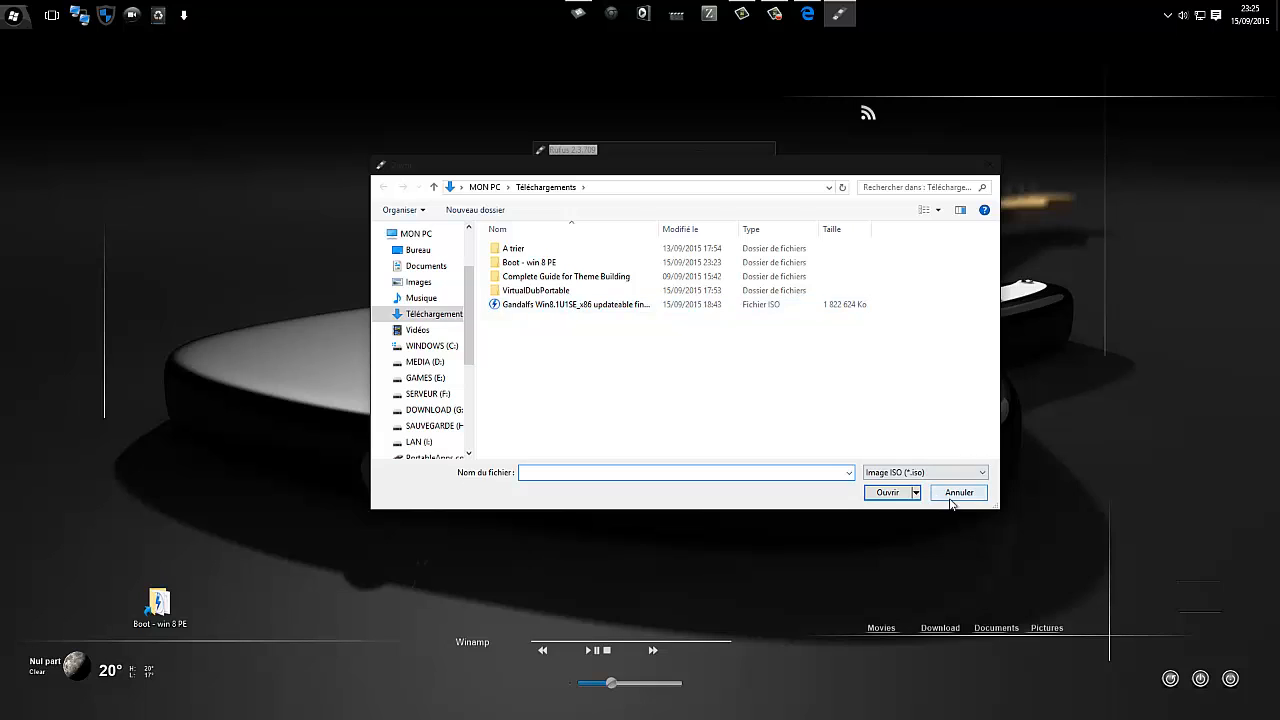
{"action": "left_click", "coordinate": [589, 309]}
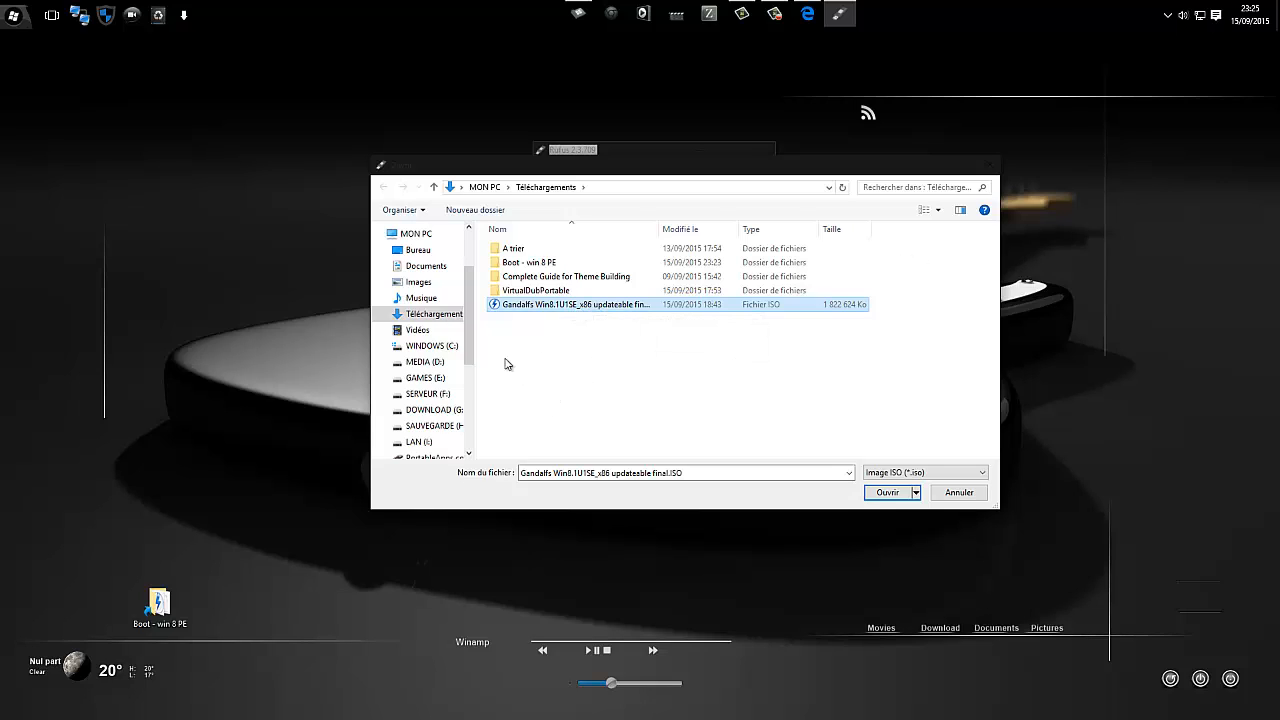
{"action": "left_click_drag", "start_coordinate": [471, 361], "coordinate": [476, 404]}
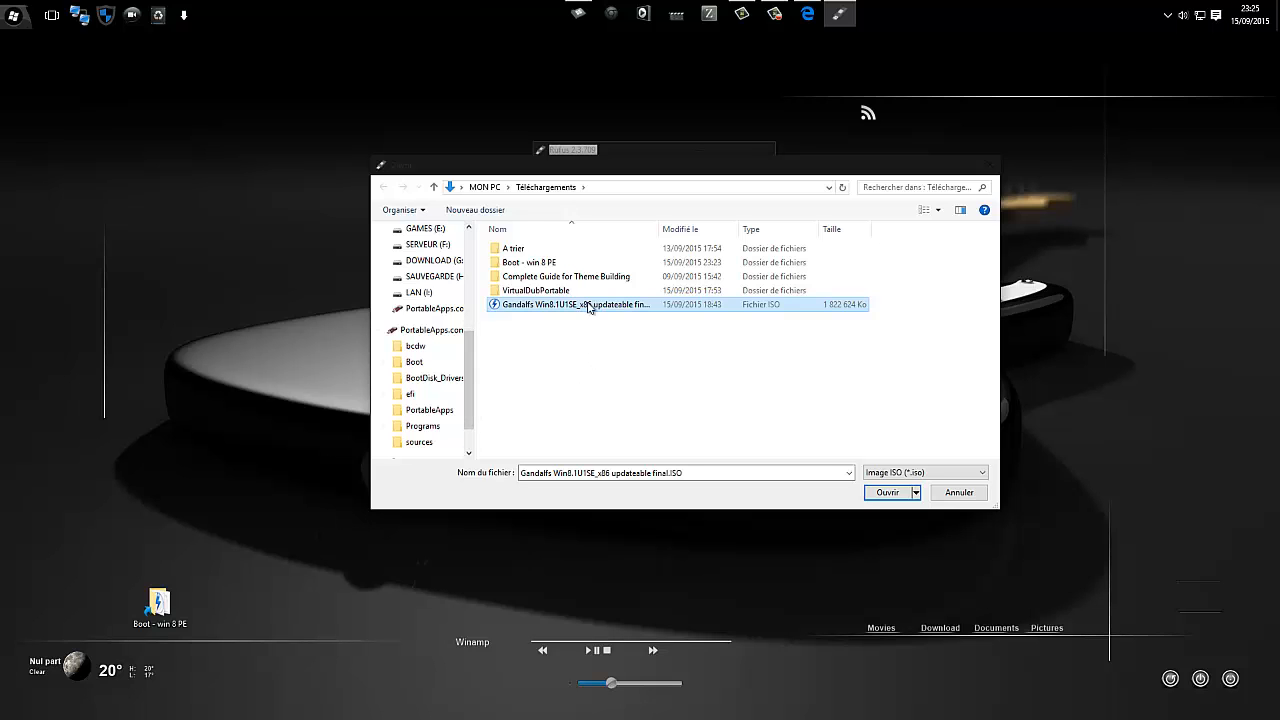
Step: Check the ISO stored in the Boot - win 8 PE folder, close that folder and minimize the Explorer window
{"action": "double_click", "coordinate": [159, 603]}
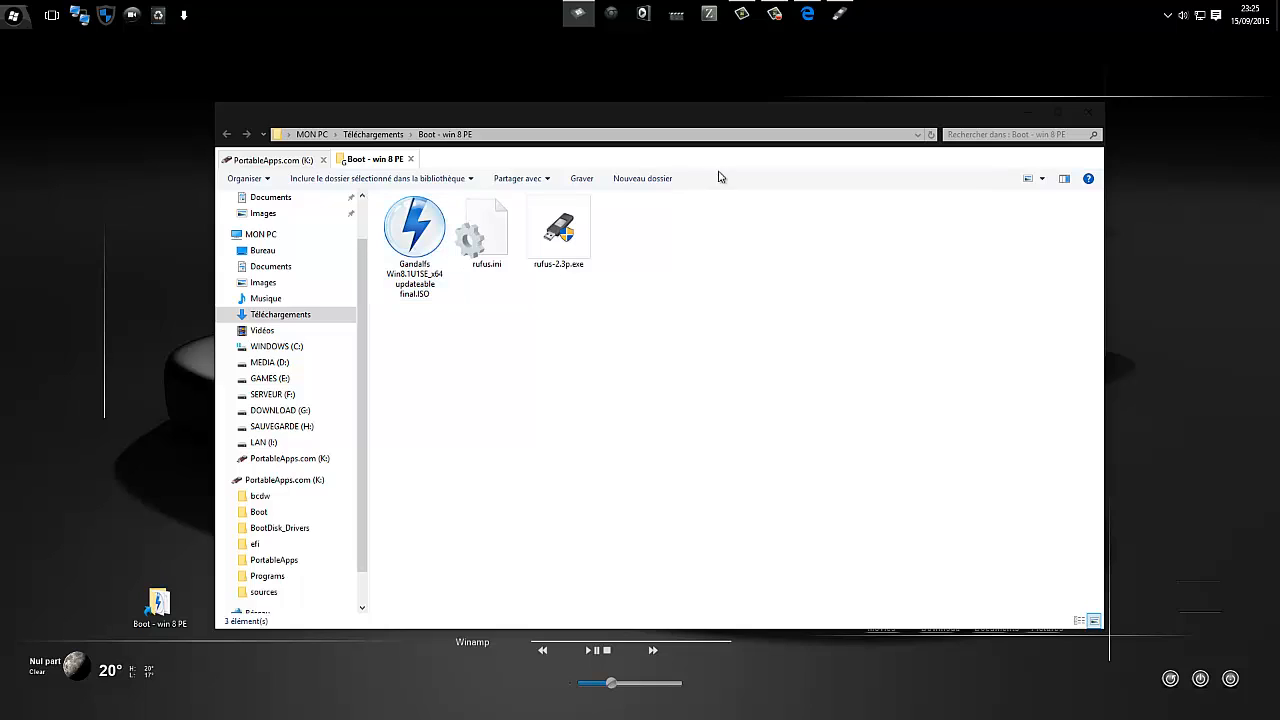
{"action": "left_click", "coordinate": [1089, 113]}
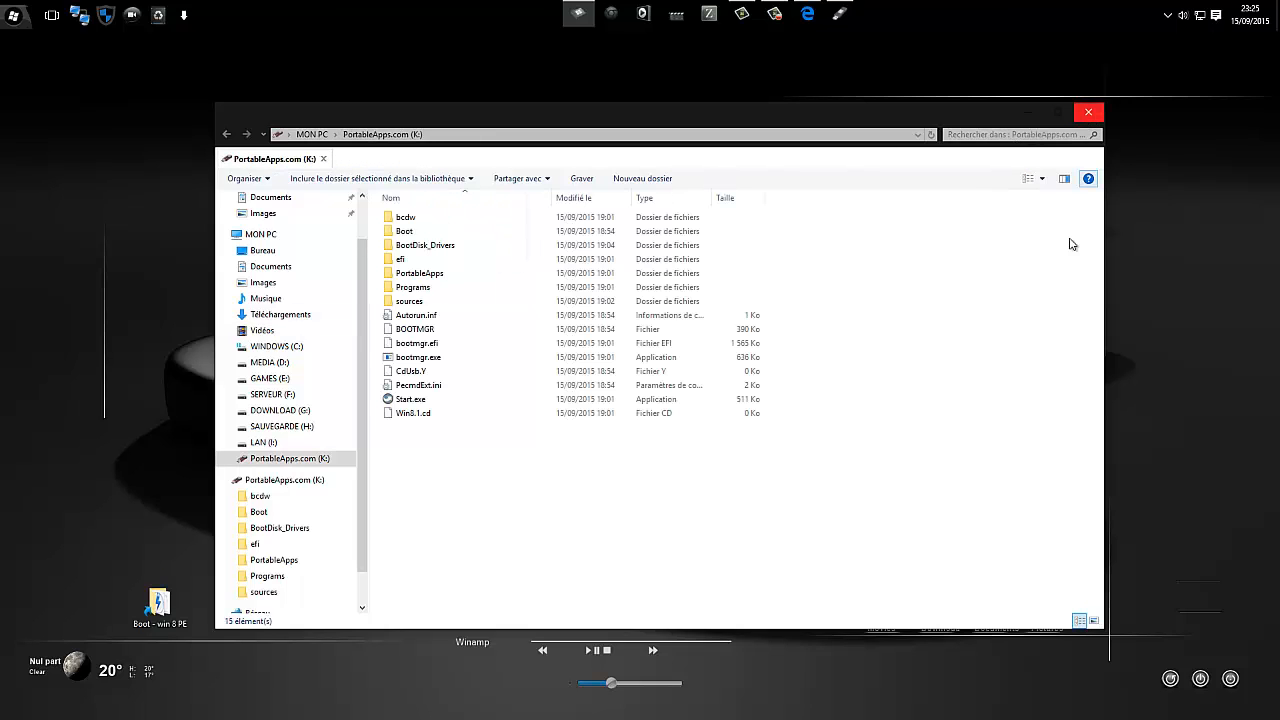
{"action": "left_click", "coordinate": [1036, 112]}
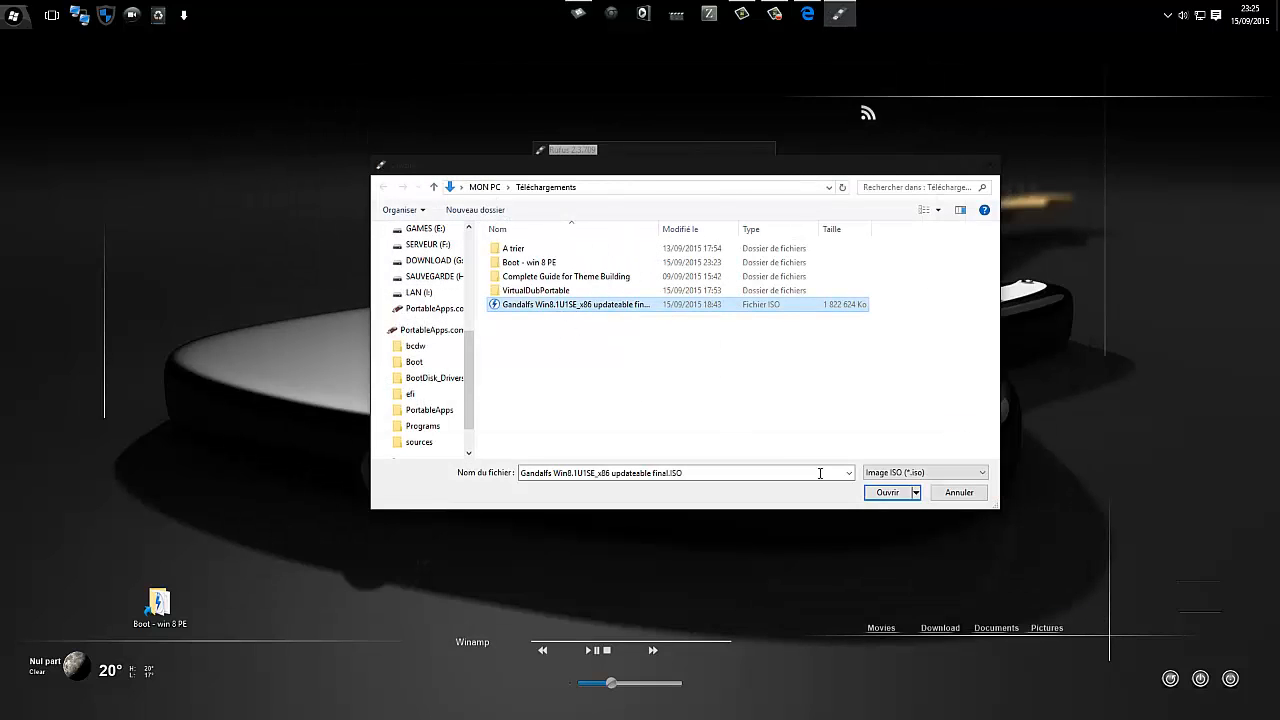
Step: Load the selected Gandalfs x86 ISO as the source image for the bootable USB key
{"action": "left_click", "coordinate": [890, 493]}
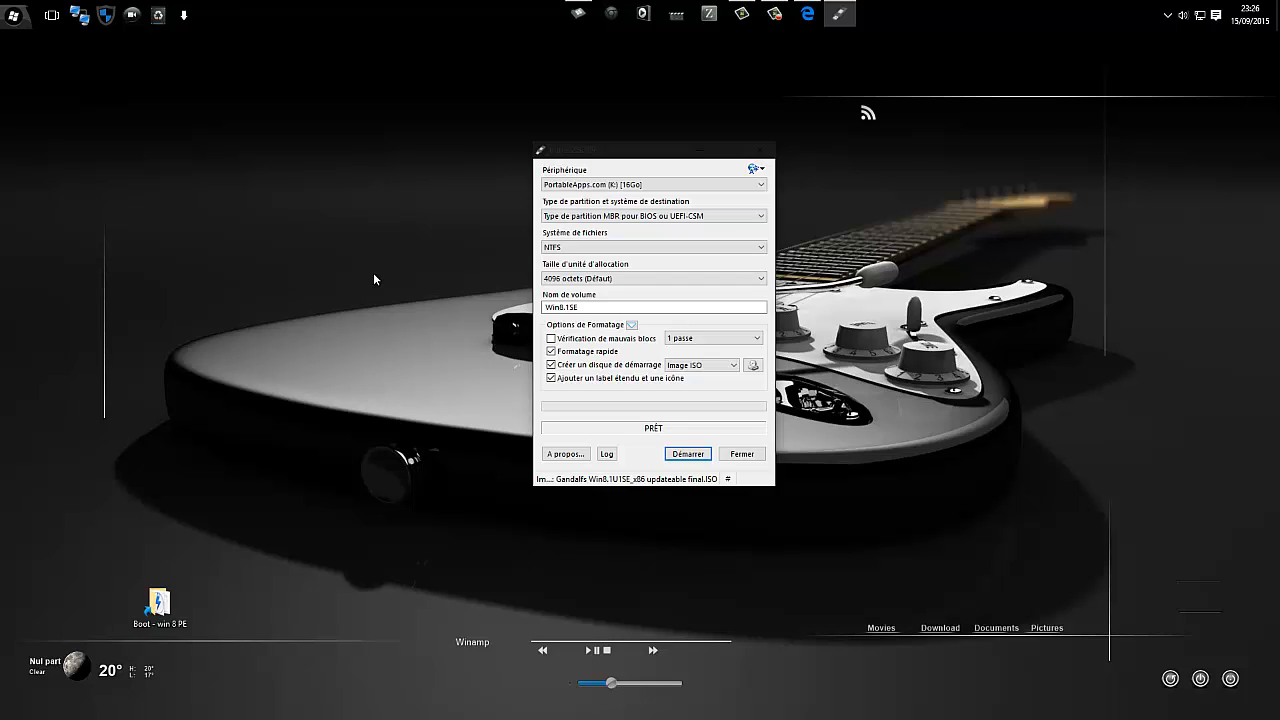
{"action": "mouse_move", "coordinate": [580, 13]}
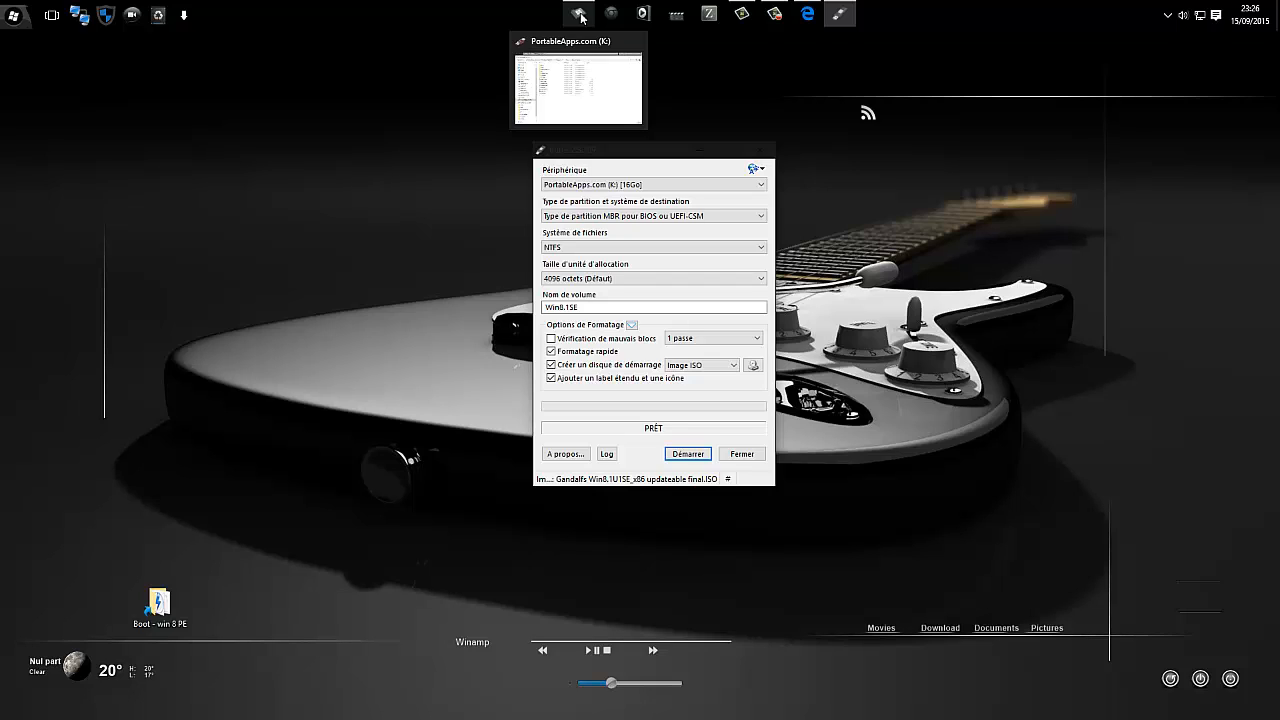
{"action": "left_click", "coordinate": [394, 175]}
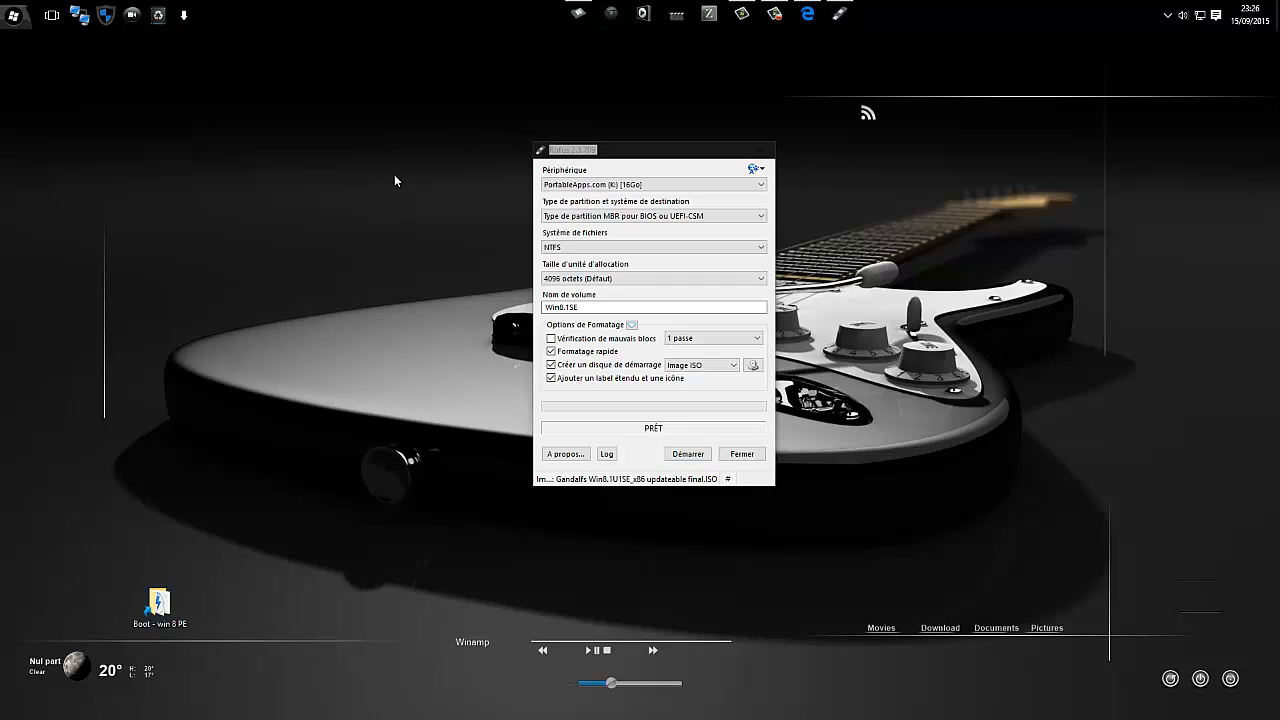